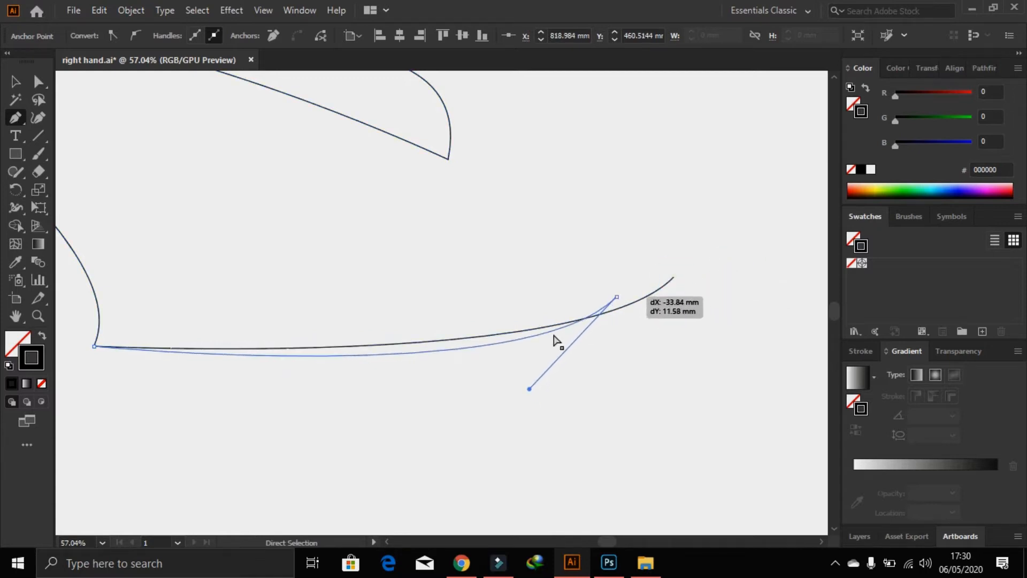
- Continue the boat outline with curved Pen segments from the hull's lower edge around the long narrow slit to its upper corner
drag(214, 155, 137, 146)
drag(616, 297, 592, 301)
drag(212, 156, 178, 148)
drag(254, 156, 323, 170)
drag(596, 241, 718, 292)
drag(474, 189, 259, 130)
drag(596, 240, 565, 231)
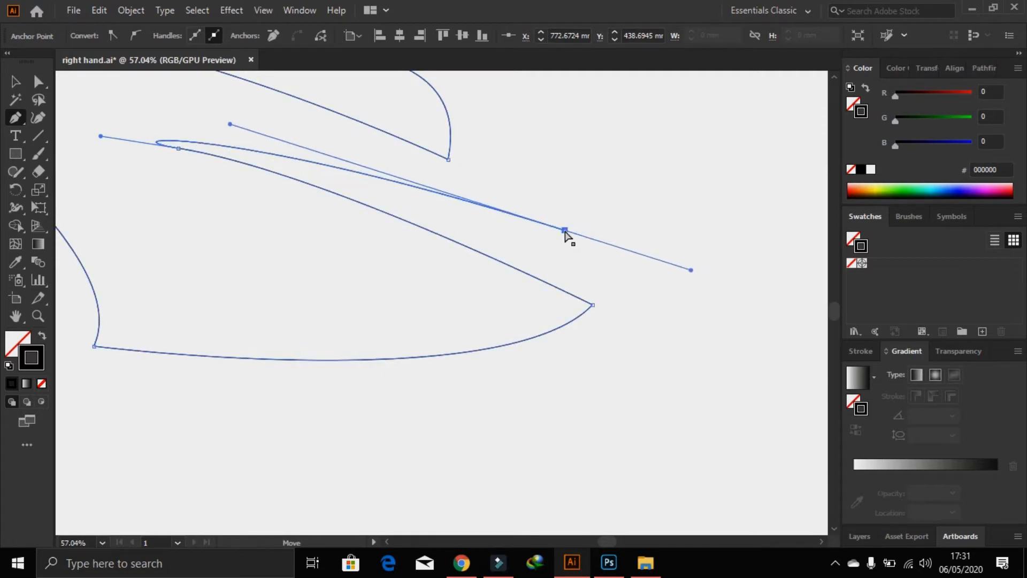
click(565, 230)
- Draw the boat's rear notch and curved cabin roof with the Pen tool, and close the outline at the rounded roof tip
scroll(566, 229, up, 5)
drag(482, 289, 501, 286)
drag(581, 308, 585, 295)
drag(266, 219, 169, 277)
click(266, 220)
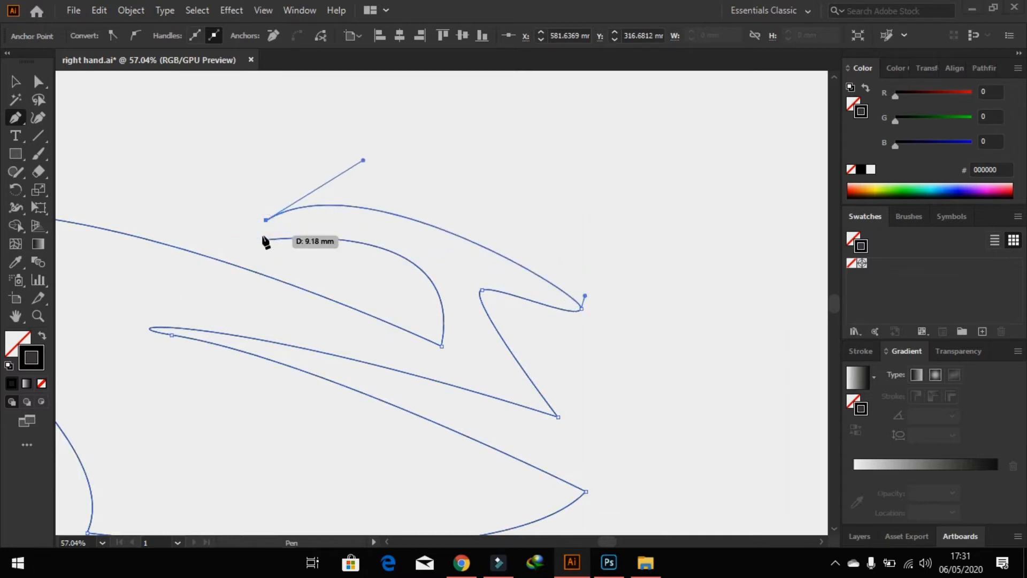
key(super)
key(super)
drag(266, 240, 298, 237)
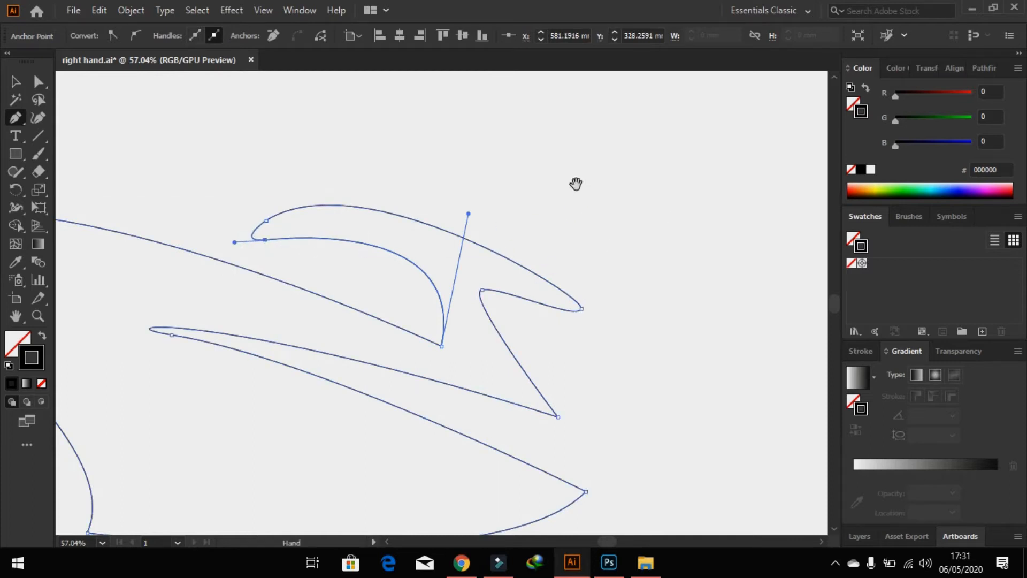
- Draw an open, gently waving Pen path with three anchors across the lower hull, extending beyond both of its sides
drag(576, 183, 442, 174)
drag(210, 362, 499, 301)
drag(376, 335, 457, 325)
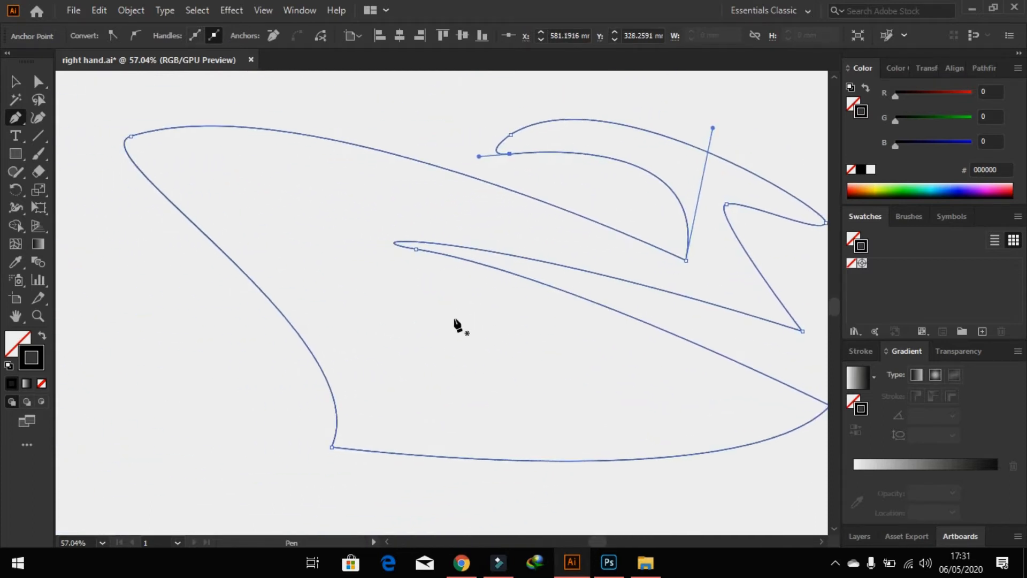
key(ctrl+minus)
key(ctrl+minus)
key(ctrl+minus)
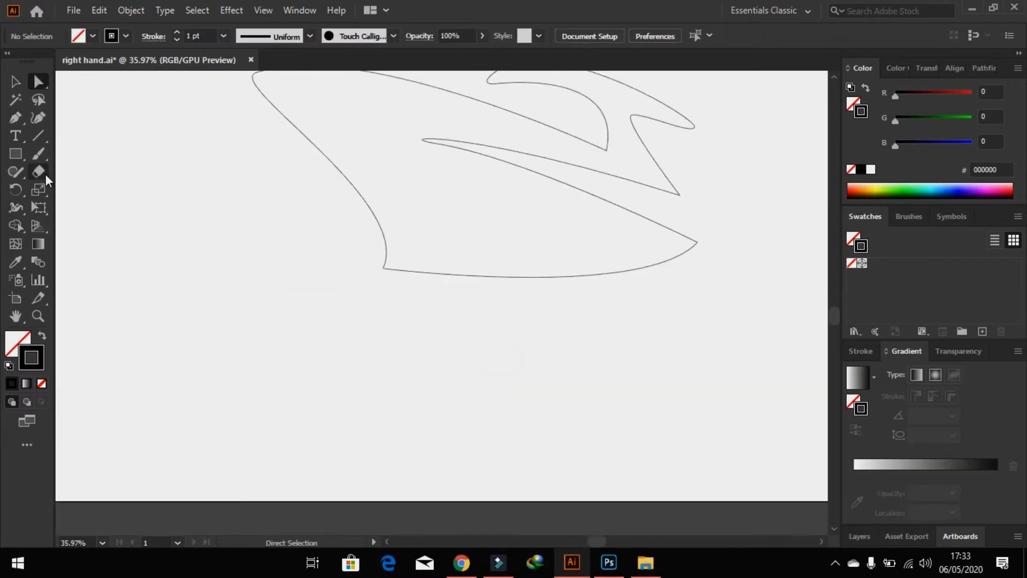
click(350, 234)
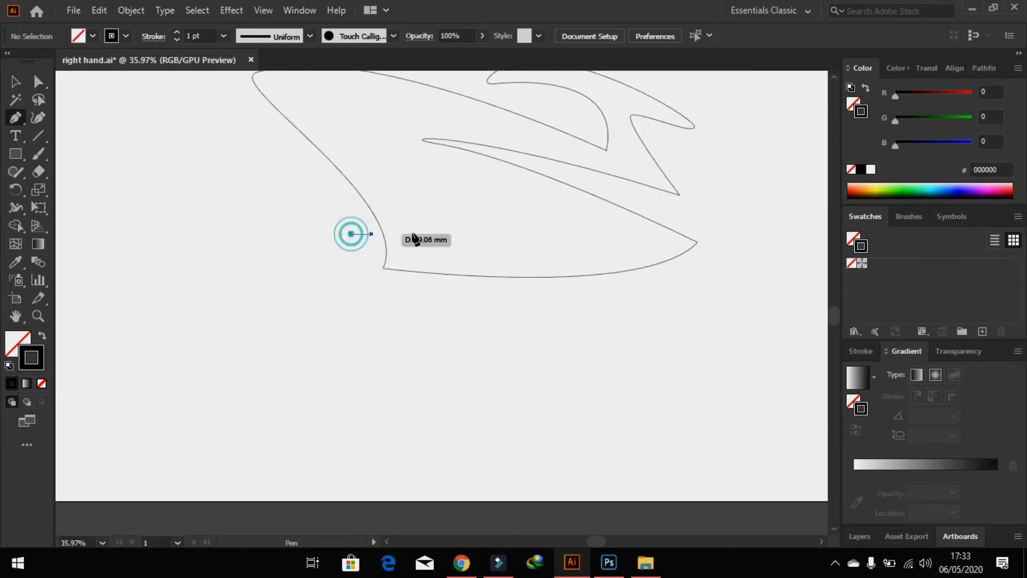
drag(562, 252, 655, 268)
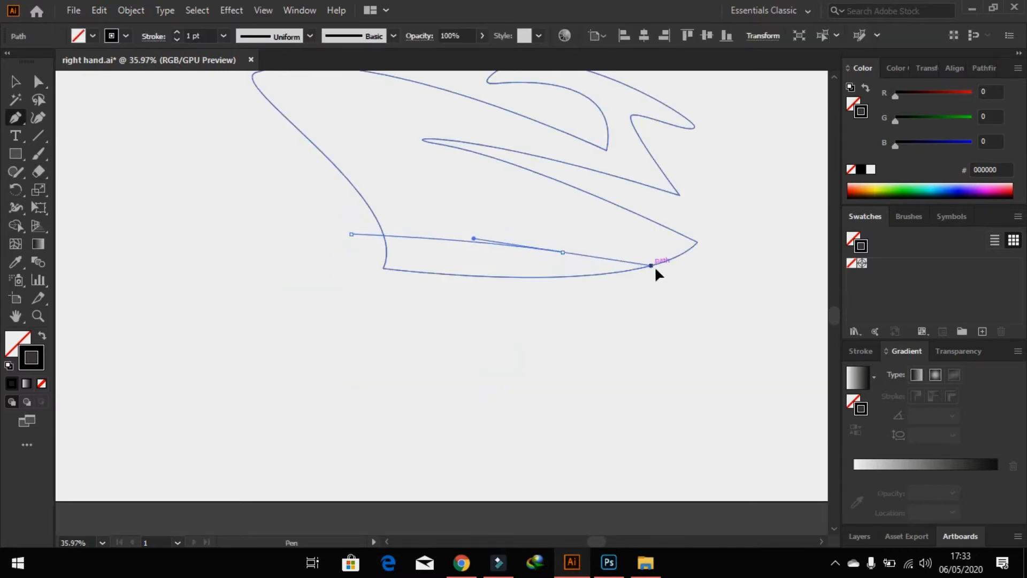
click(779, 242)
key(Escape)
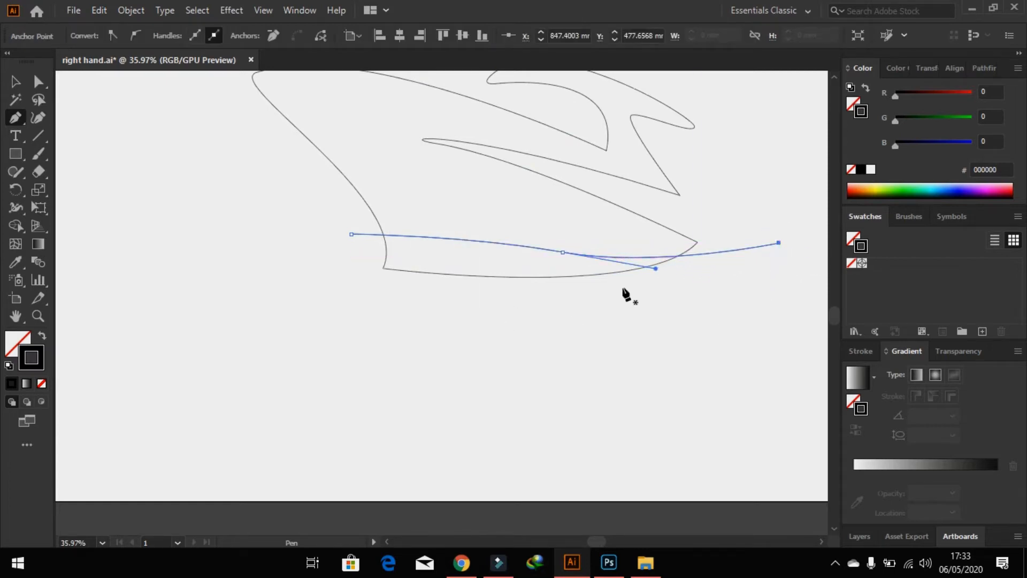
- Set the wave line's stroke weight to 42 pt
click(863, 352)
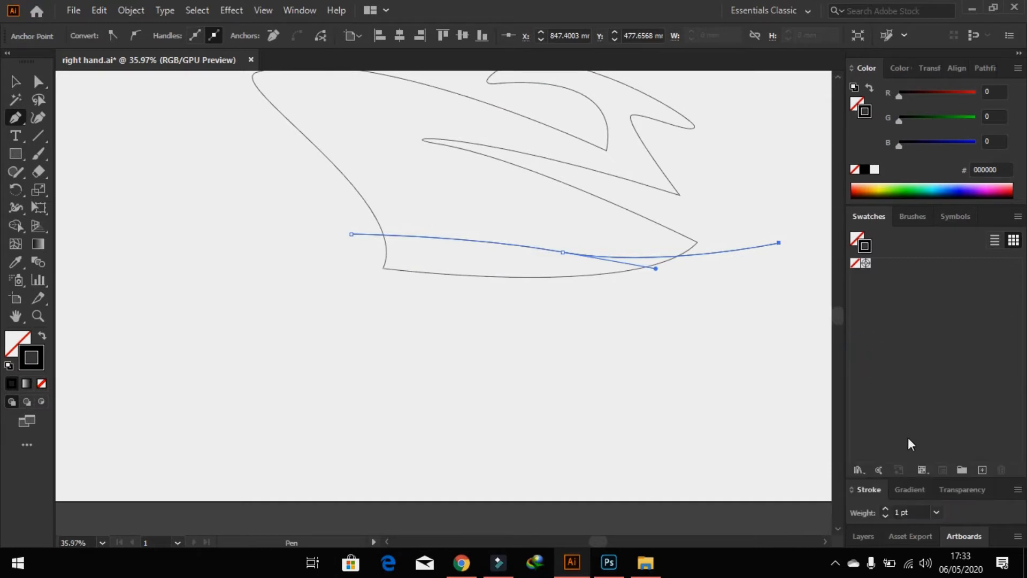
click(885, 509)
click(886, 509)
click(885, 509)
click(886, 509)
click(885, 509)
click(885, 508)
drag(886, 509, 887, 517)
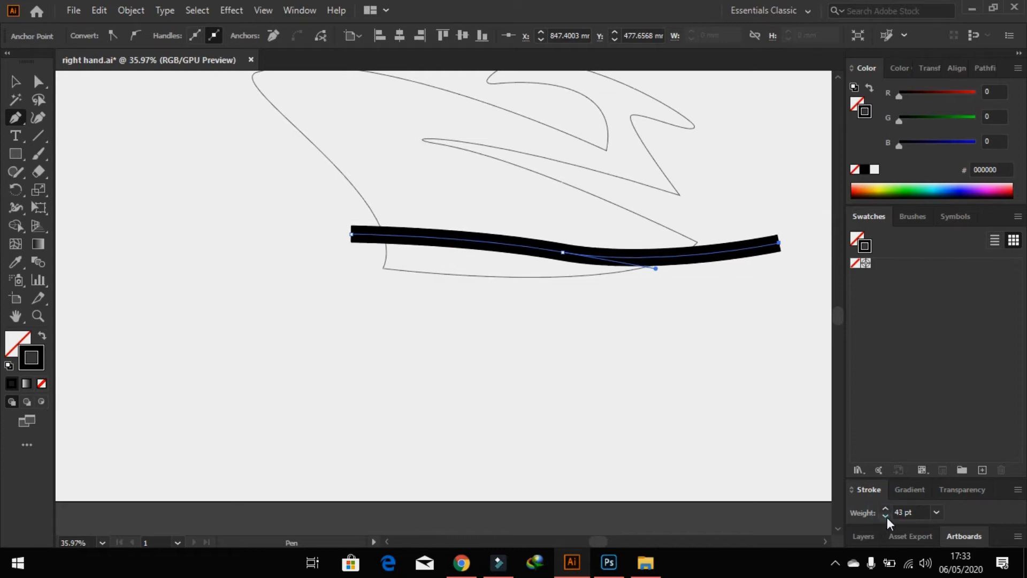
- Apply the lens-shaped width profile to the wave line so it tapers at both ends
key(v)
click(310, 35)
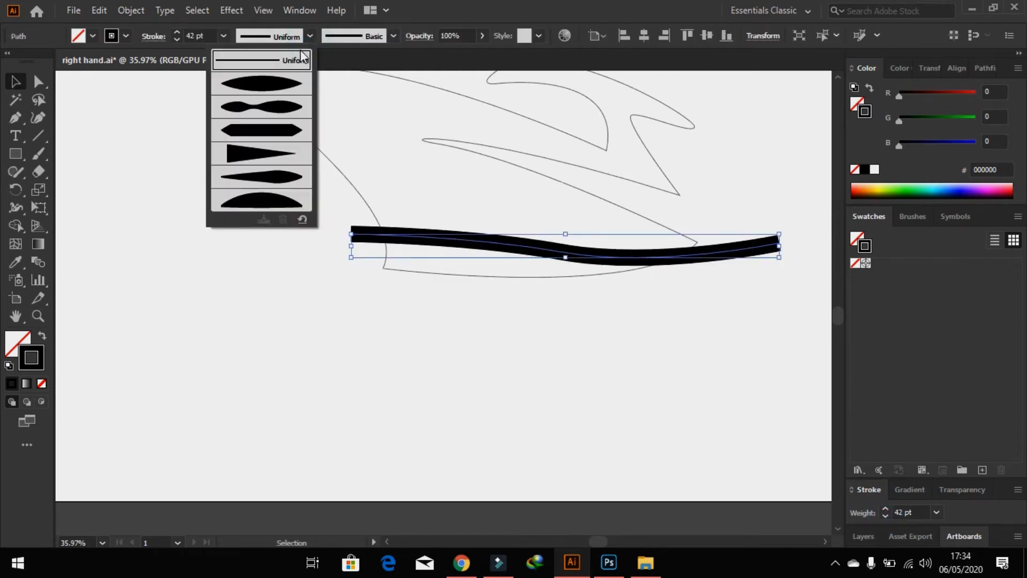
click(275, 86)
click(348, 250)
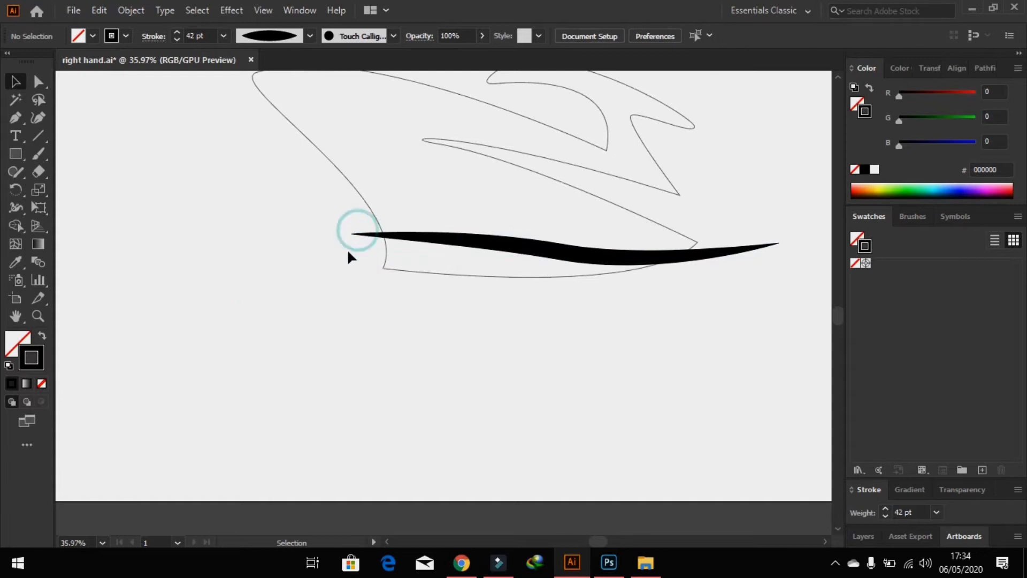
- Enlarge the tapered wave line slightly and move it up and left across the hull
click(356, 236)
drag(352, 259, 316, 272)
drag(723, 247, 676, 249)
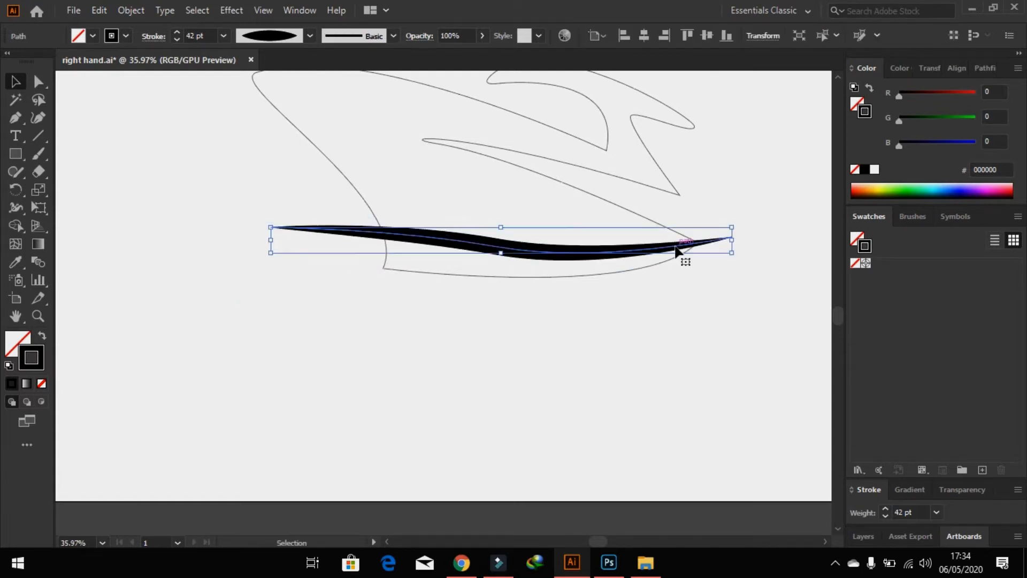
click(544, 343)
- Draw a large circle with the Ellipse tool behind the boat's cabin and shift it slightly left to meet the hull slit
drag(543, 344, 423, 520)
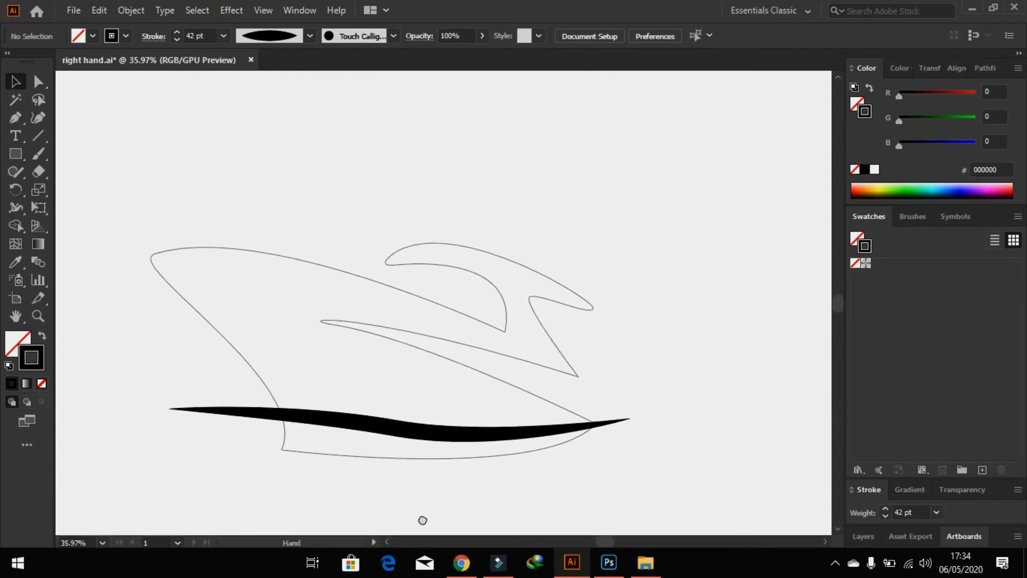
drag(466, 211, 441, 244)
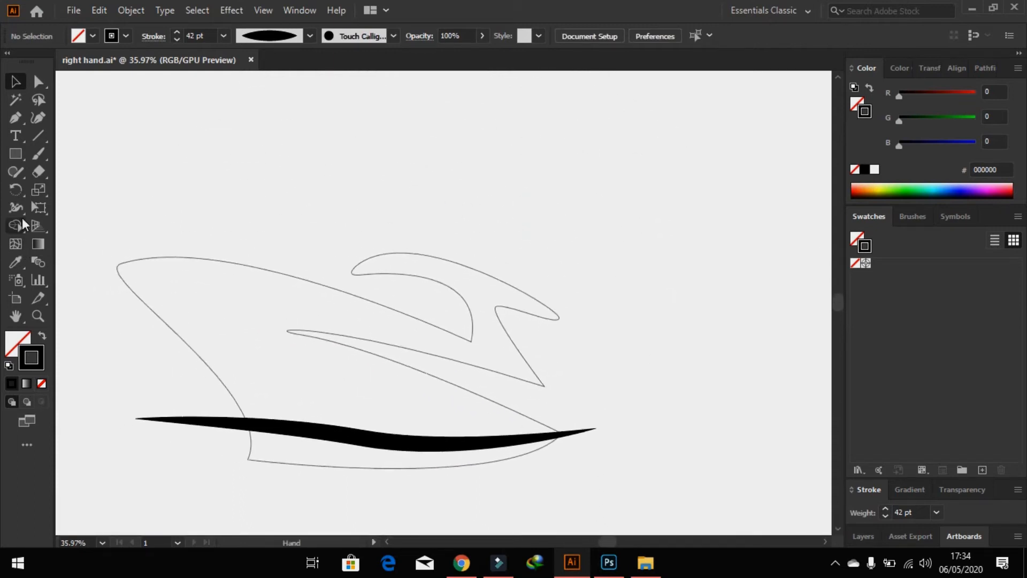
click(13, 159)
click(82, 190)
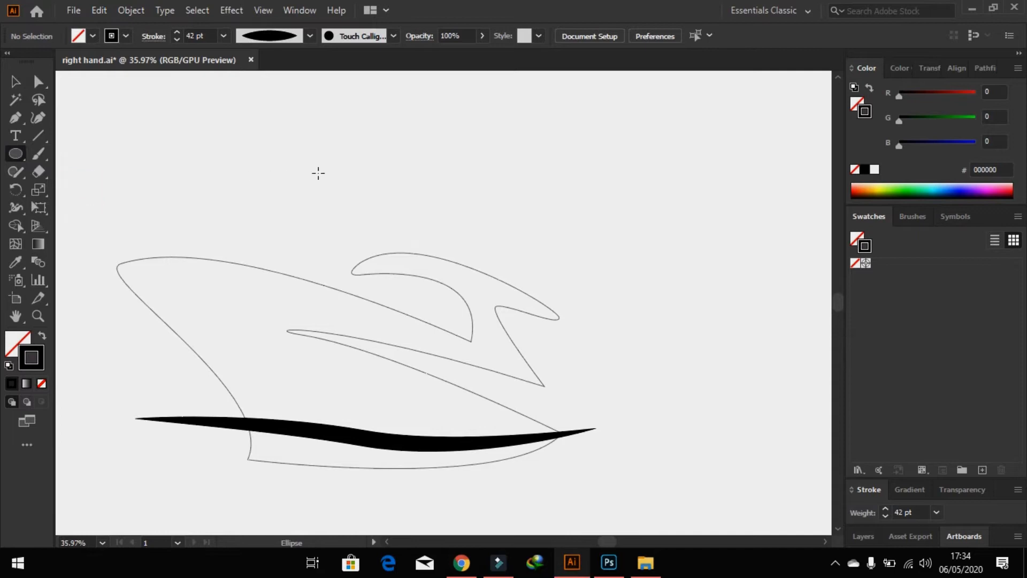
drag(316, 93, 731, 506)
key(v)
mouse_move(377, 150)
mouse_down()
mouse_move(349, 149)
mouse_move(358, 151)
mouse_up()
click(726, 194)
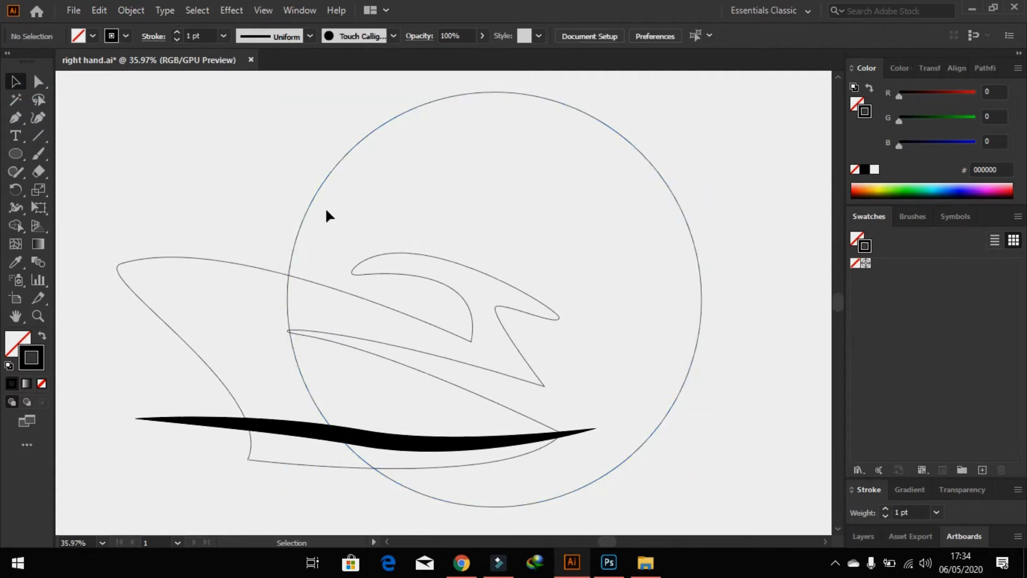
- Draw a closed, pointed sliver with the Pen tool across the circle's upper left edge
click(21, 122)
click(468, 146)
drag(293, 127, 223, 108)
click(284, 156)
click(468, 146)
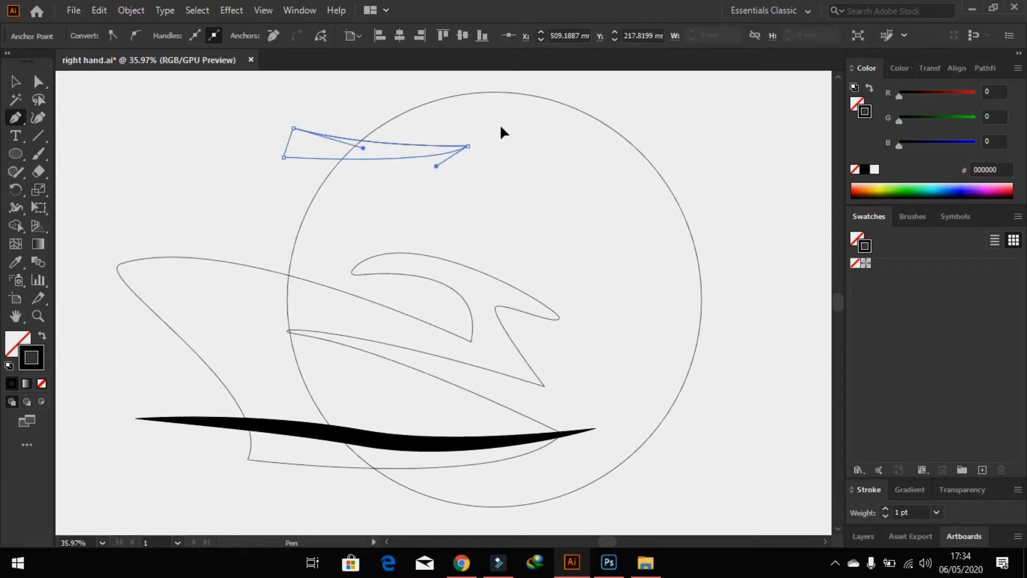
- Draw a second closed sliver with a rounded outer end across the circle's left edge, below the first one
click(266, 209)
drag(419, 214, 452, 200)
mouse_move(265, 223)
mouse_down()
mouse_move(280, 230)
mouse_move(202, 202)
mouse_move(263, 221)
mouse_move(270, 212)
mouse_up()
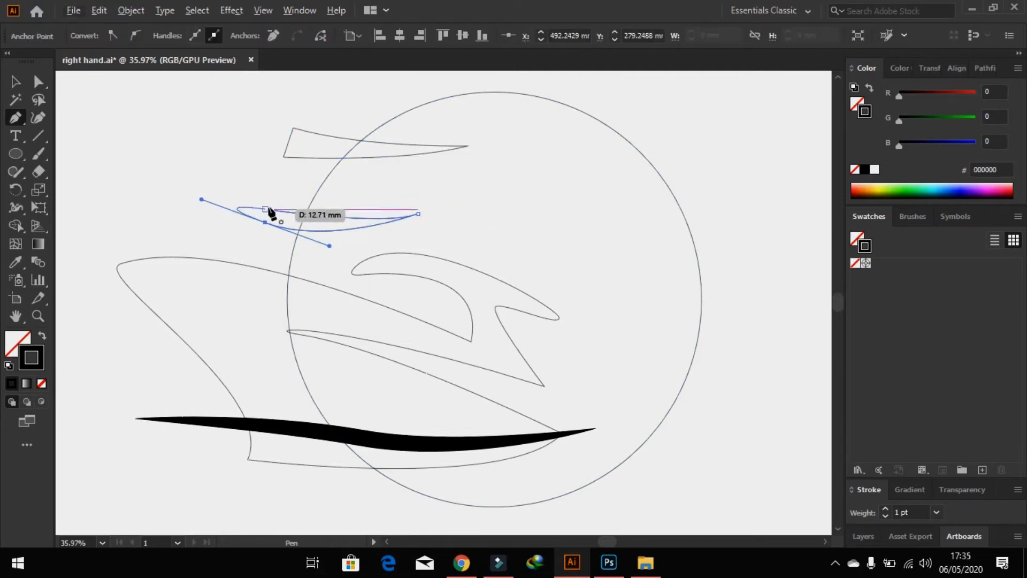
- Draw a long wedge-shaped sliver with the Pen tool across the circle's upper right edge, its point facing inward
click(556, 231)
drag(757, 181, 783, 144)
click(757, 181)
click(758, 232)
click(556, 232)
drag(567, 234, 453, 221)
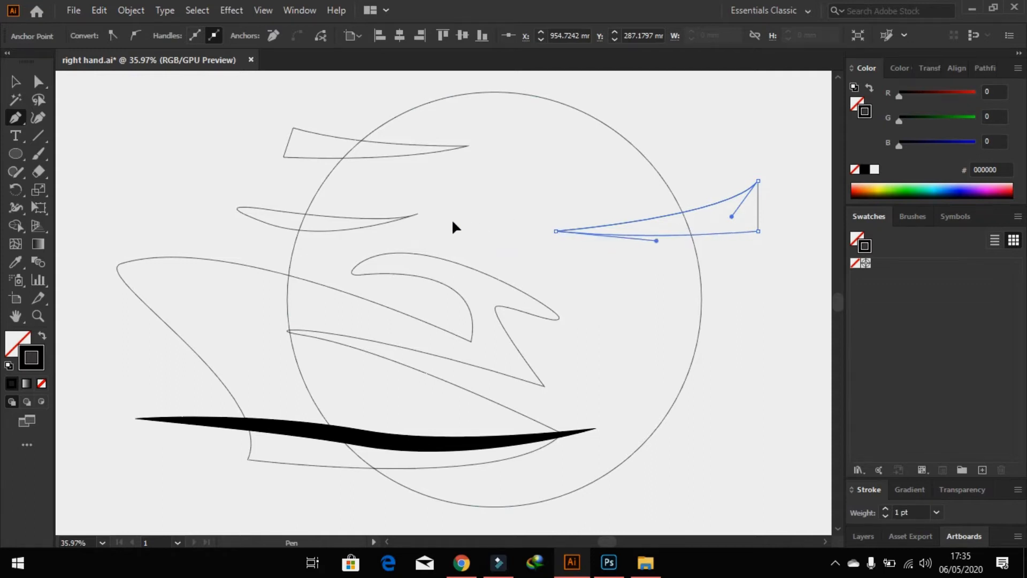
- Draw a small closed sliver with a rounded outer end across the circle's lower right edge
click(734, 337)
drag(657, 344, 614, 336)
drag(733, 356, 772, 349)
click(734, 338)
- Expand the appearance of the tapered wave line into a filled shape
click(15, 81)
click(182, 265)
click(217, 419)
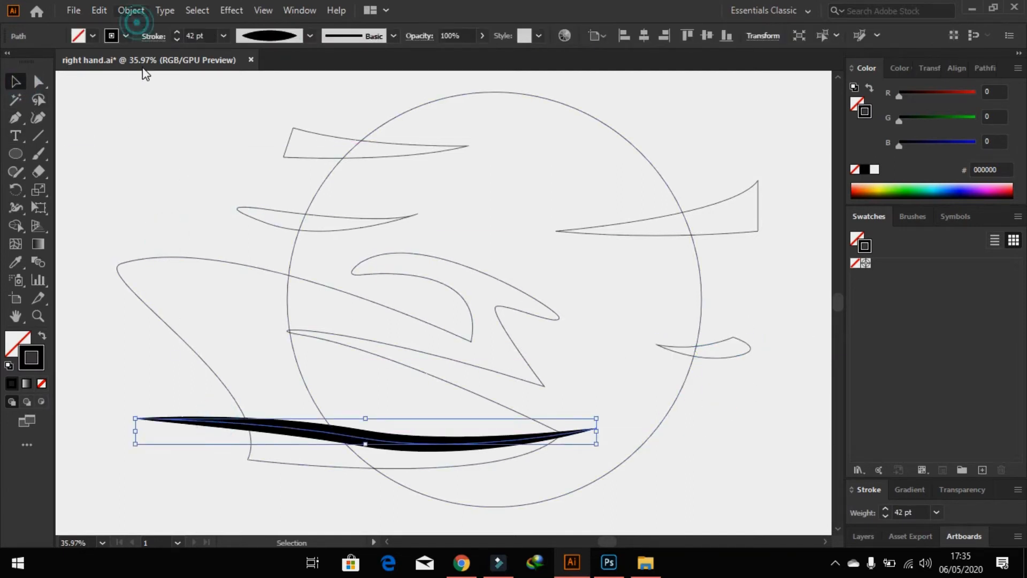
click(136, 15)
click(226, 183)
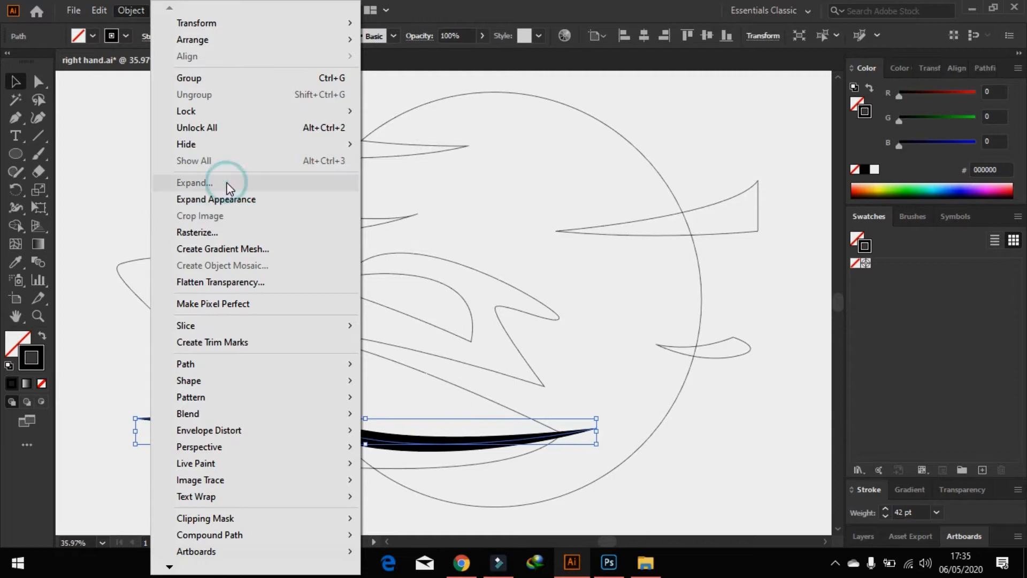
click(232, 198)
click(155, 225)
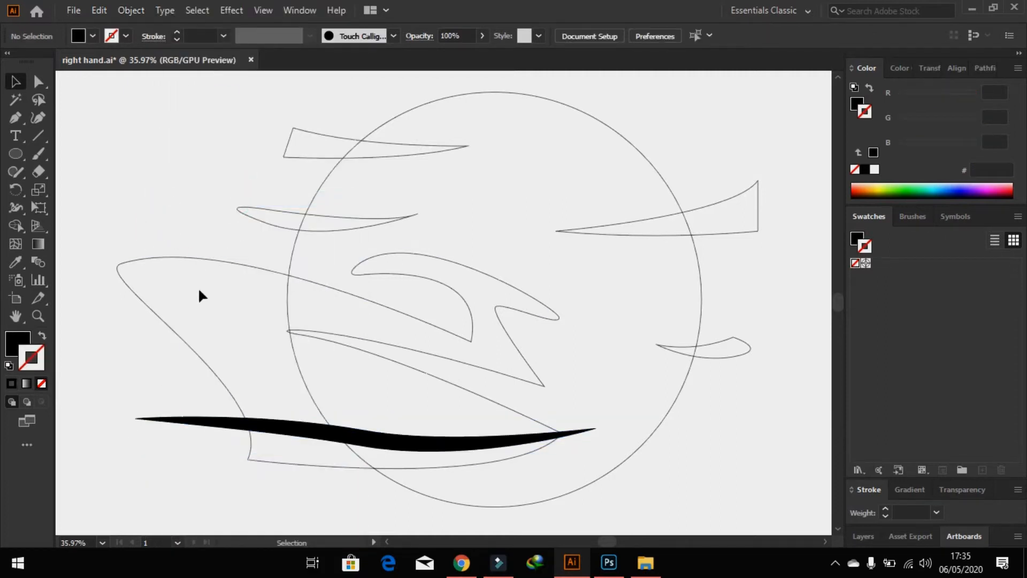
- Select the circle with its four slivers and cut the slivers out of it using Minus Front
click(230, 266)
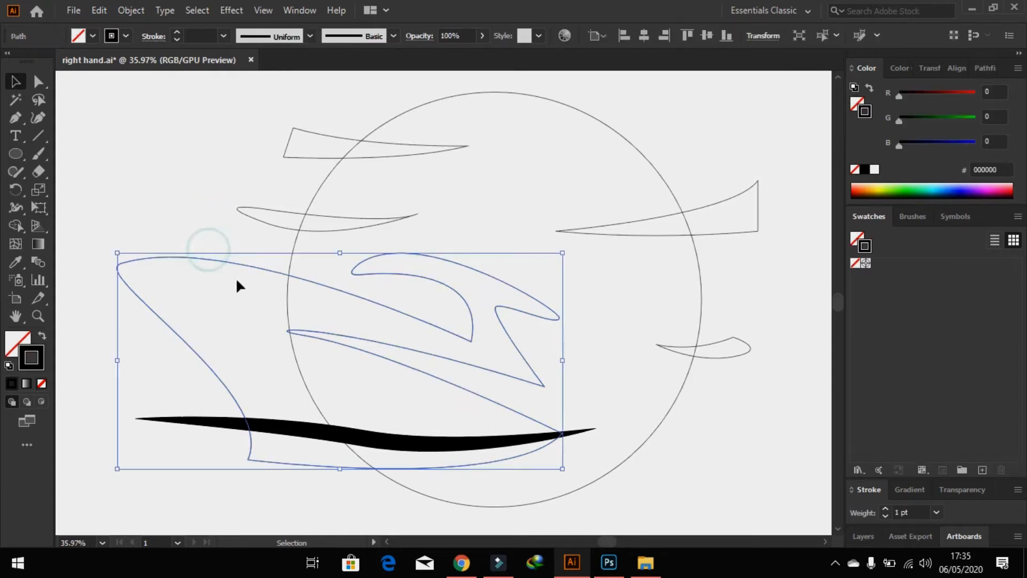
drag(288, 224, 212, 221)
drag(440, 220, 441, 221)
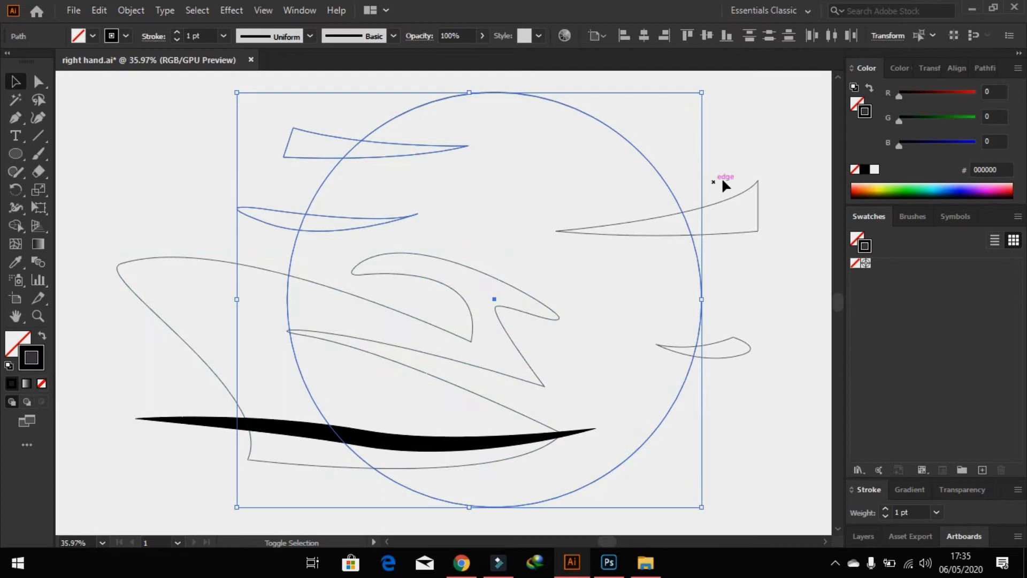
drag(776, 384, 775, 383)
click(983, 69)
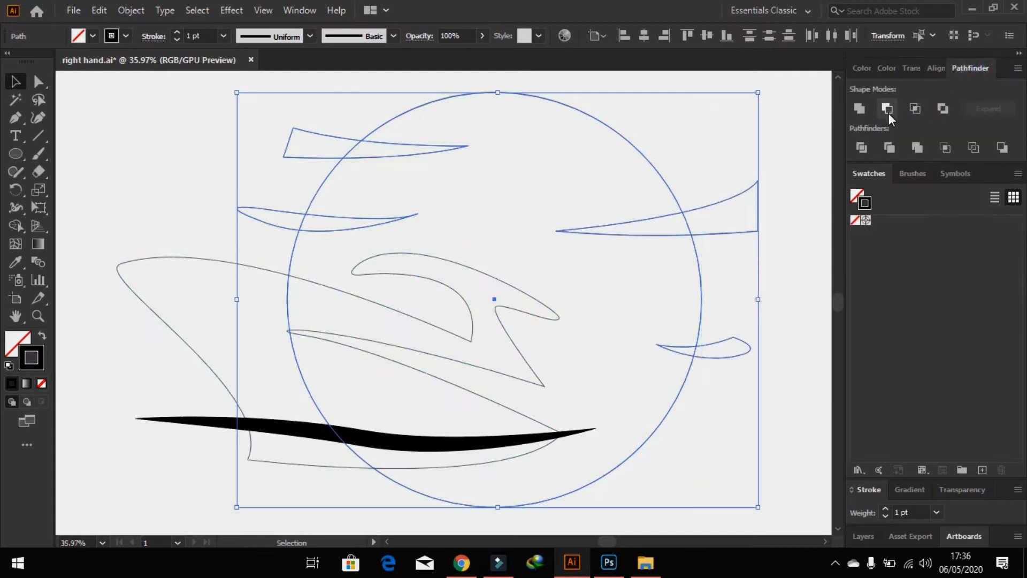
click(887, 109)
click(778, 158)
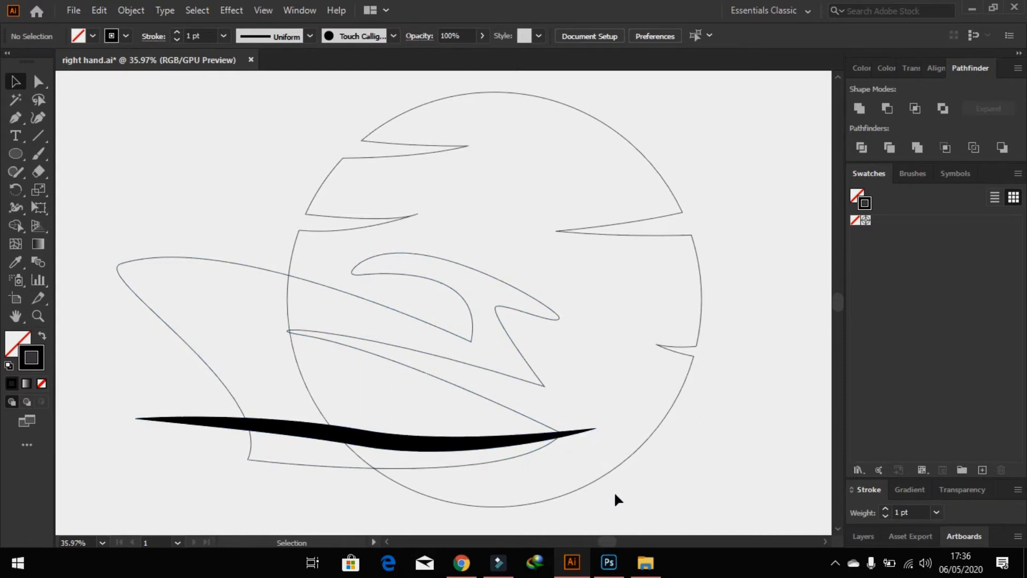
- Enlarge the black wave shape so its right tip extends past the circle, and reposition it across the hull
click(586, 432)
drag(597, 450, 684, 461)
click(677, 494)
drag(565, 439, 563, 434)
click(628, 473)
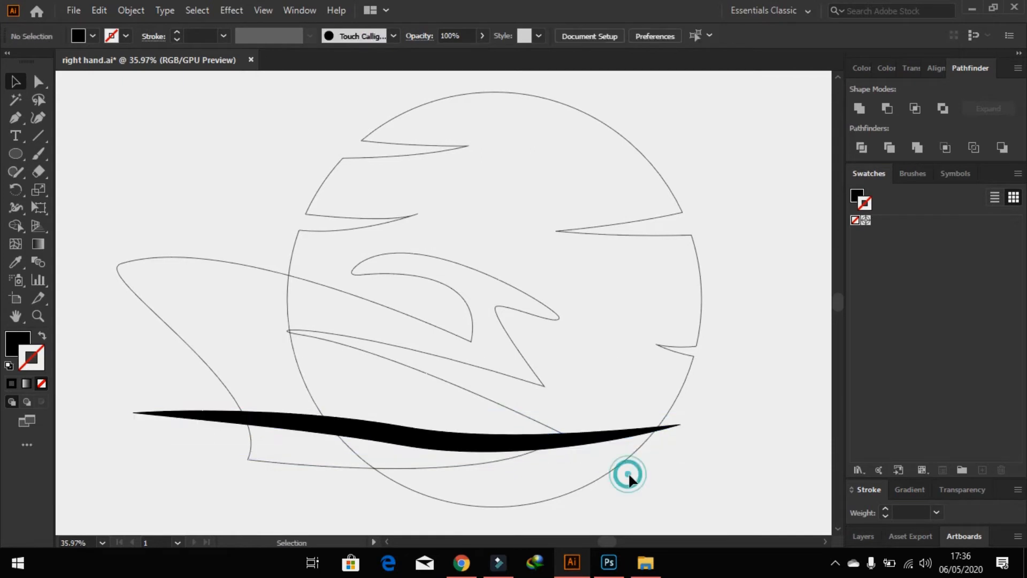
- Offset the boat outline's path by 7 mm with miter joins
click(392, 347)
click(132, 11)
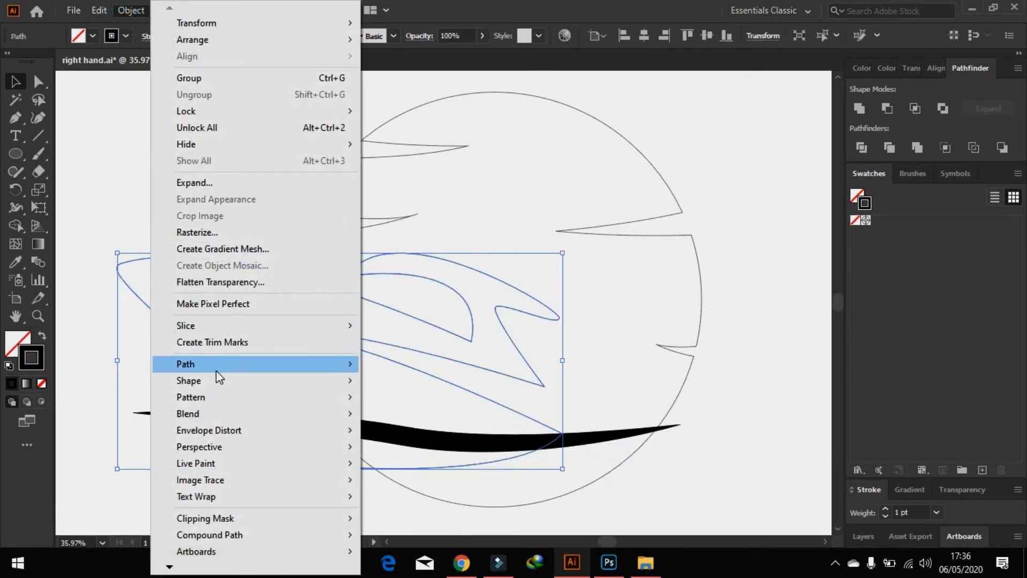
mouse_move(219, 363)
click(422, 419)
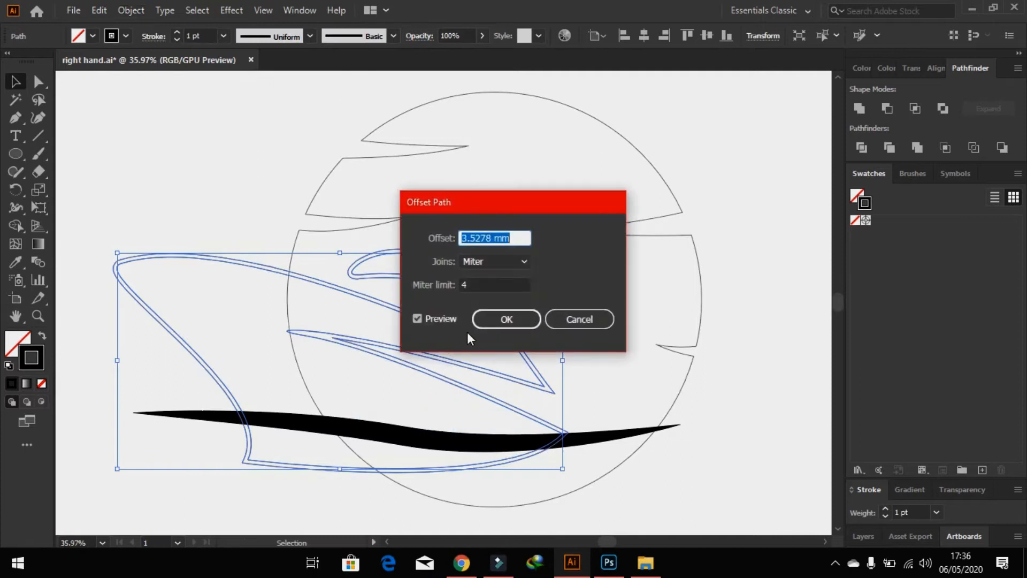
key(Up)
key(Up)
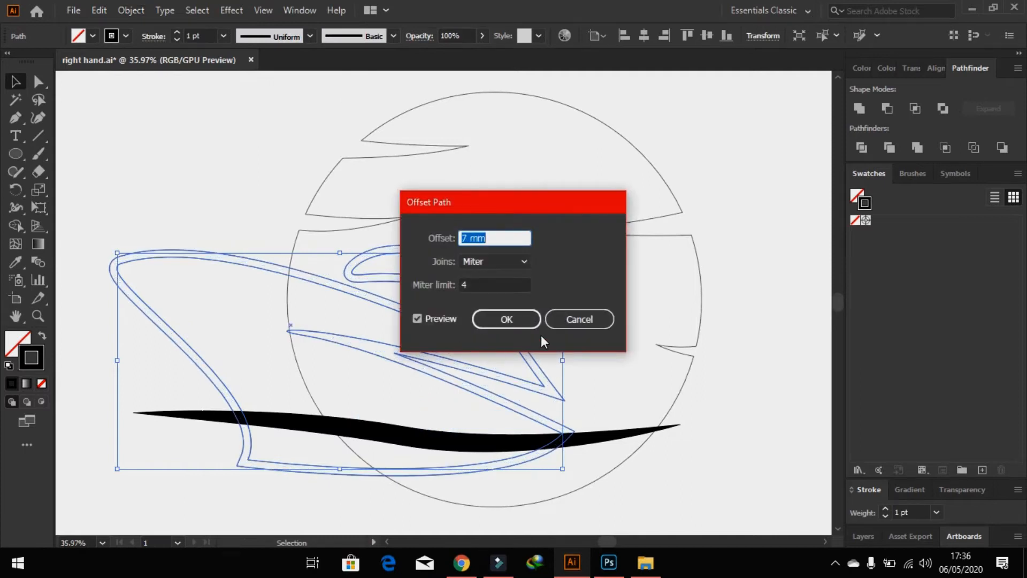
click(511, 321)
click(664, 411)
- Try to subtract the offset boat outline from the circle using Minus Front
click(566, 324)
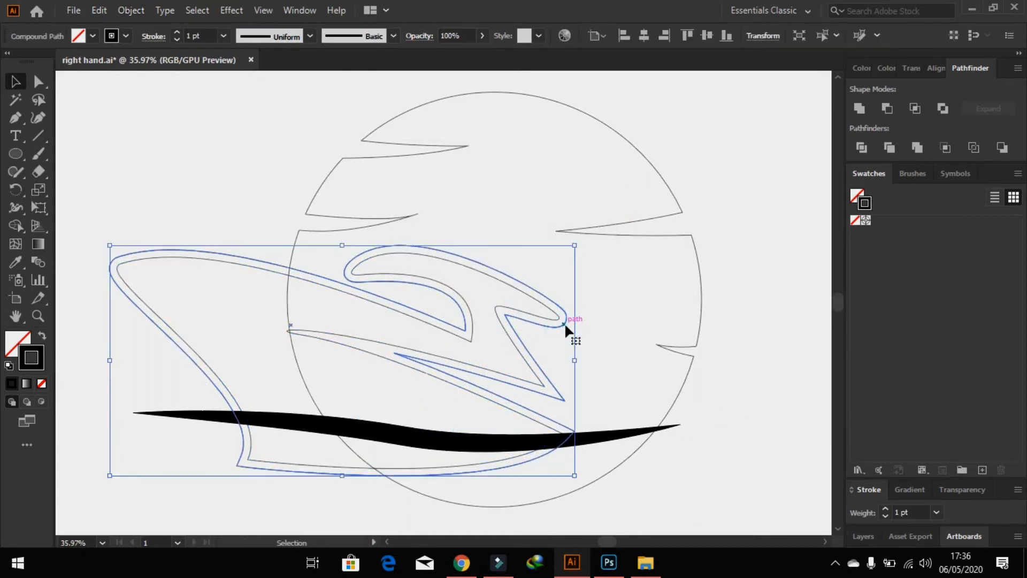
shift+click(697, 335)
click(887, 109)
key(ctrl+z)
click(728, 396)
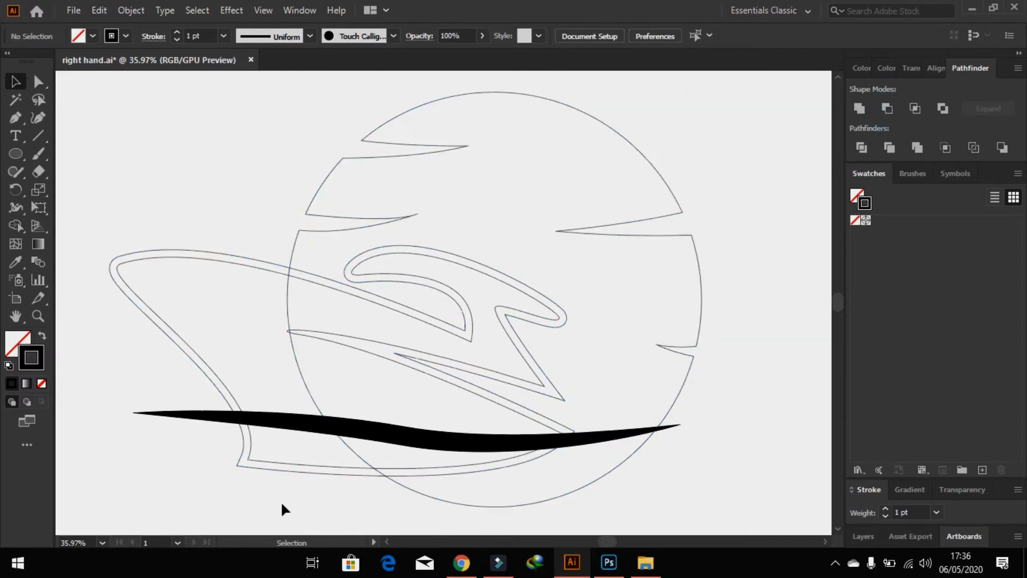
- Select the circle and the offset boat outline, and remove their overlap from the circle with the Shape Builder tool
drag(420, 475, 231, 453)
click(14, 230)
drag(372, 473, 389, 473)
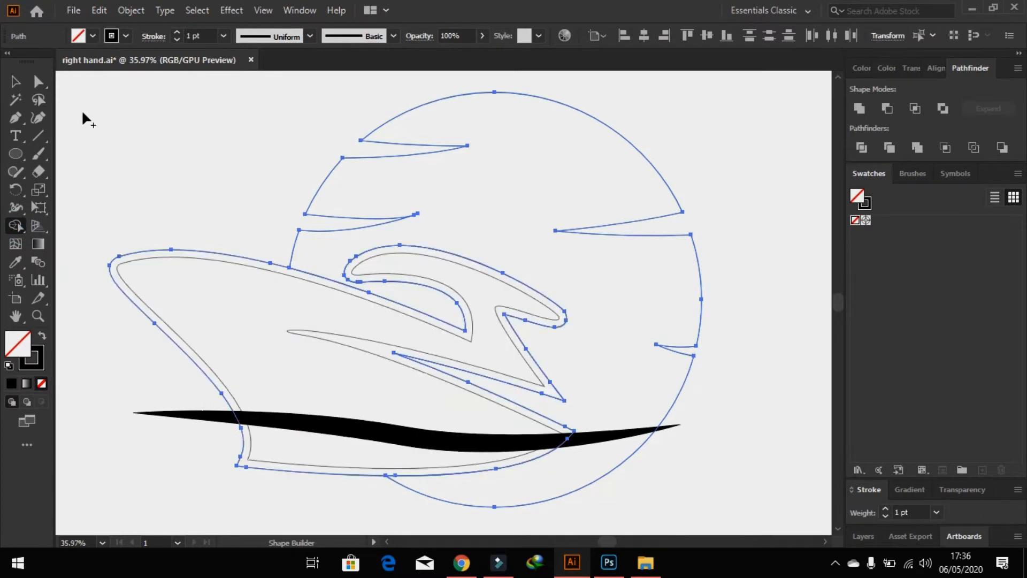
- Delete the leftover offset outline around the hull outside the circle
click(15, 80)
click(206, 169)
drag(268, 259, 245, 201)
key(Delete)
- Select the black wave stripe and offset its path outward
click(218, 418)
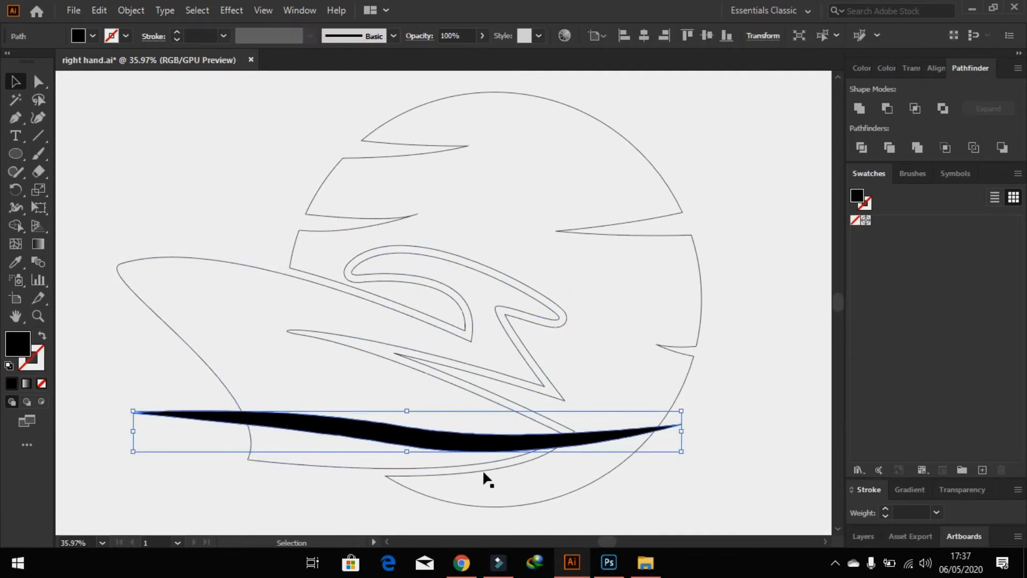
click(129, 12)
mouse_move(203, 362)
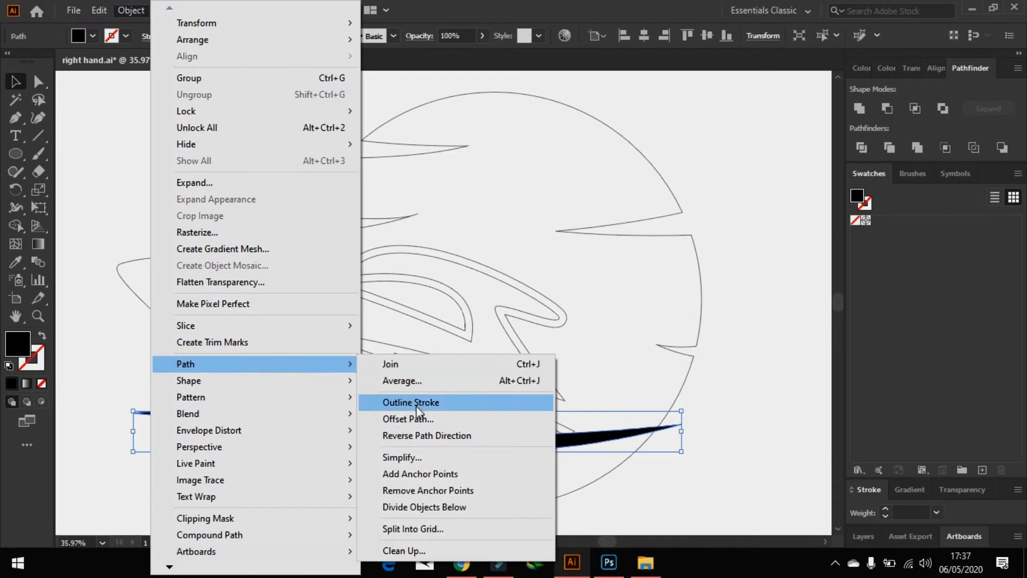
click(526, 416)
click(506, 320)
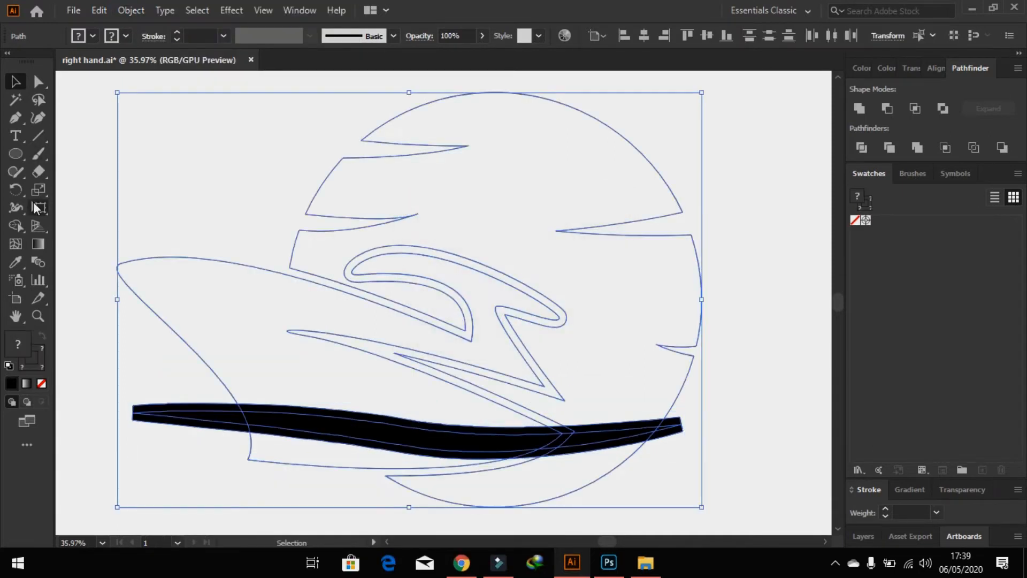
- Select all shapes and merge the offset wave's overlapping regions with the Shape Builder tool, separating it from the hull and circle
key(shift+m)
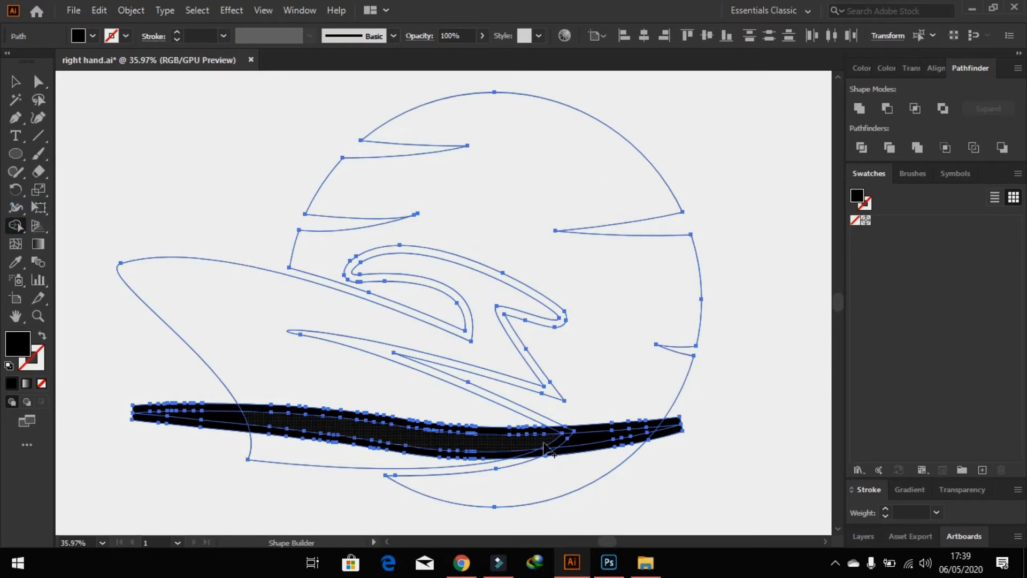
mouse_move(544, 443)
mouse_down()
mouse_move(574, 448)
mouse_move(523, 431)
mouse_move(581, 440)
mouse_up()
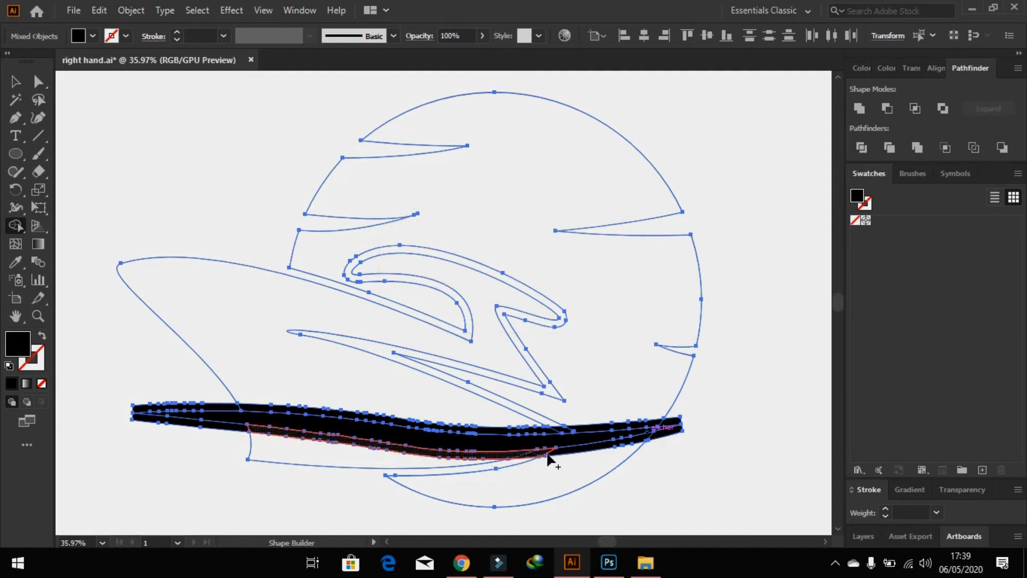
drag(556, 459, 661, 447)
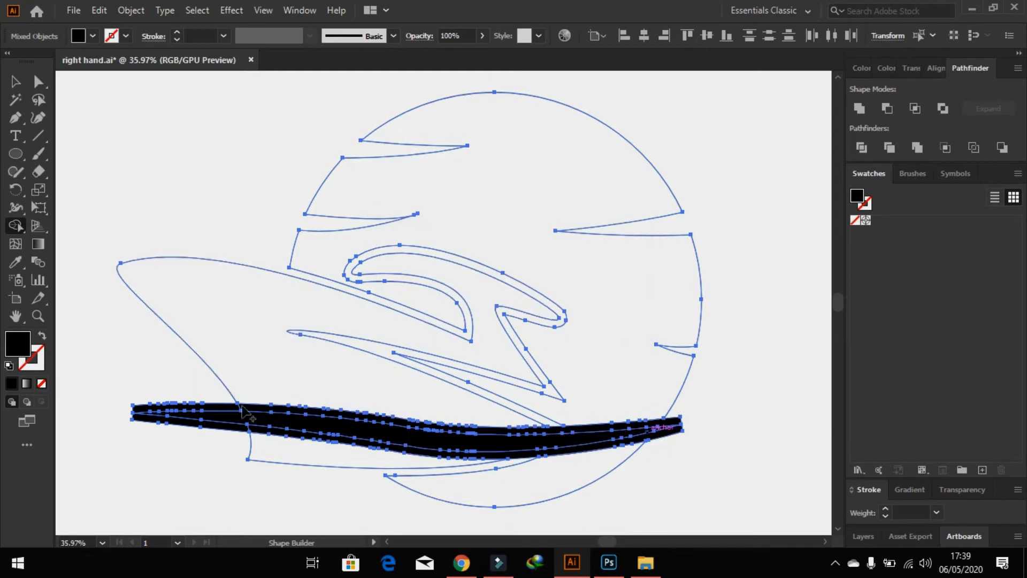
key(v)
click(83, 103)
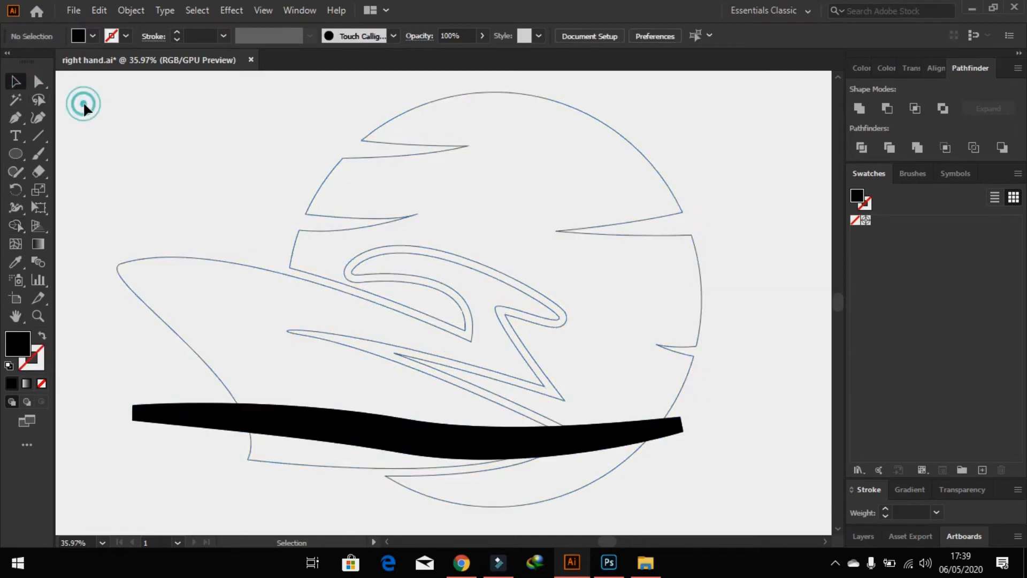
- Delete the offset wave outline and the leftover hull and circle pieces below the wave stripe
drag(198, 409, 183, 346)
key(Delete)
click(326, 468)
key(Delete)
click(382, 473)
key(Delete)
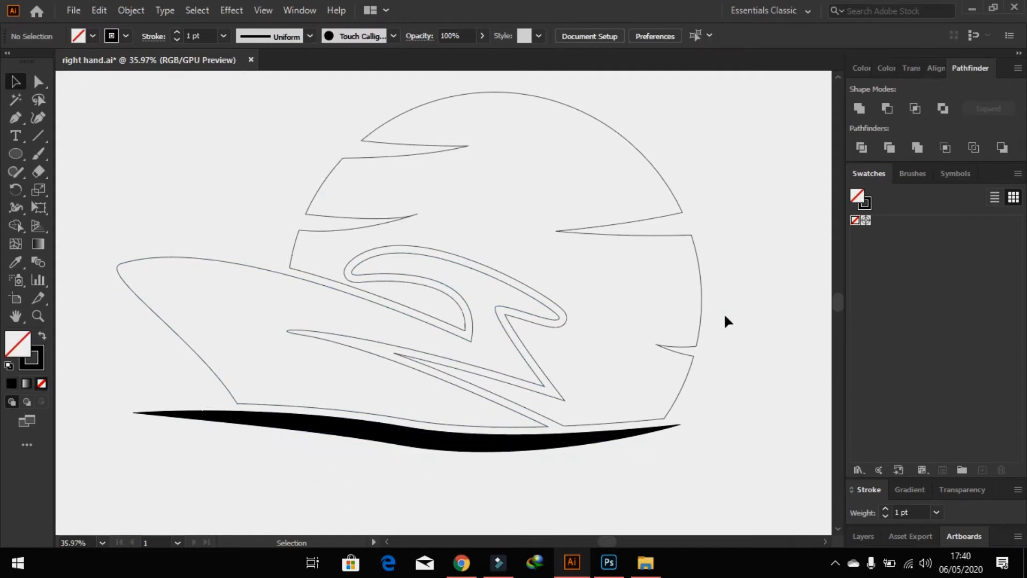
- Apply a linear white-to-black gradient to the notched circle, running from its upper part down to the boat
click(700, 324)
click(520, 228)
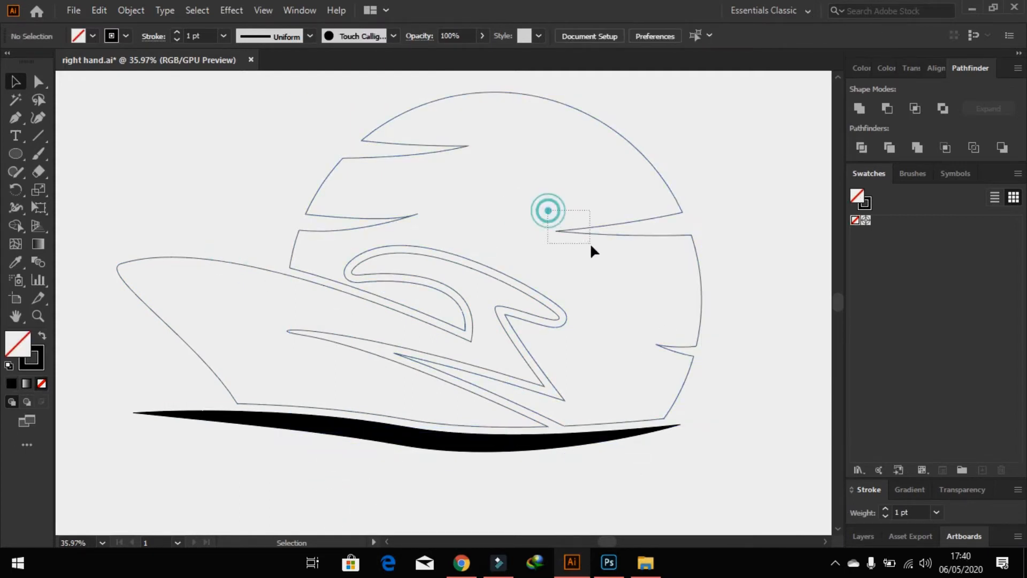
drag(591, 245, 594, 245)
key(g)
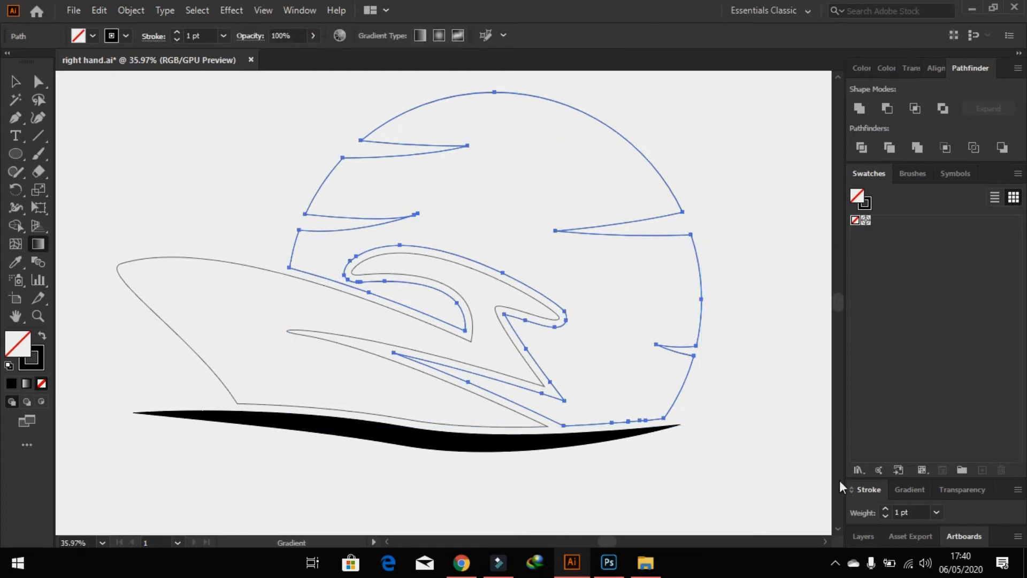
click(915, 489)
click(943, 462)
drag(524, 171, 483, 351)
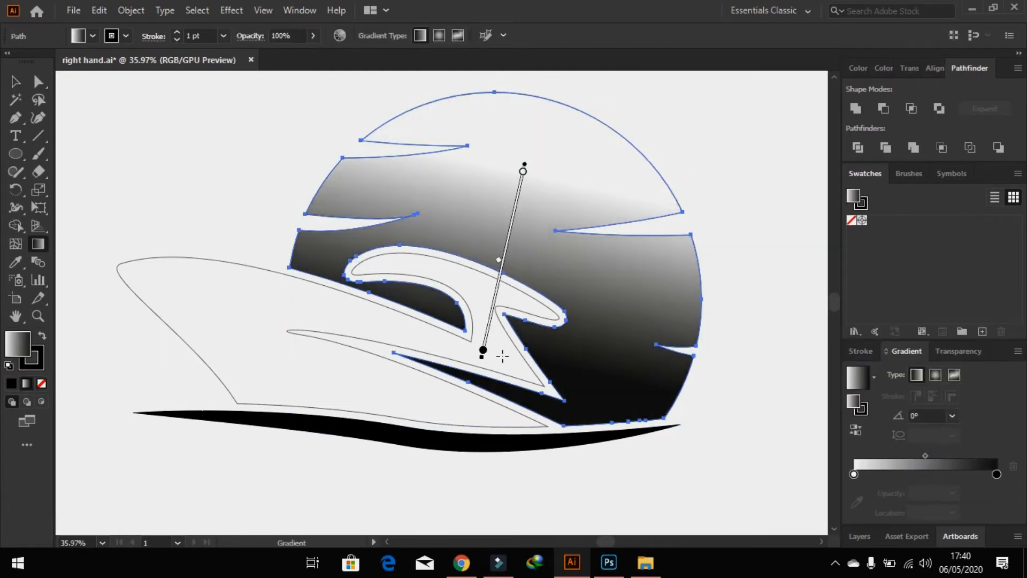
- Set the gradient's white stop to red in CMYK with M 100 and Y 100
double_click(854, 474)
click(996, 295)
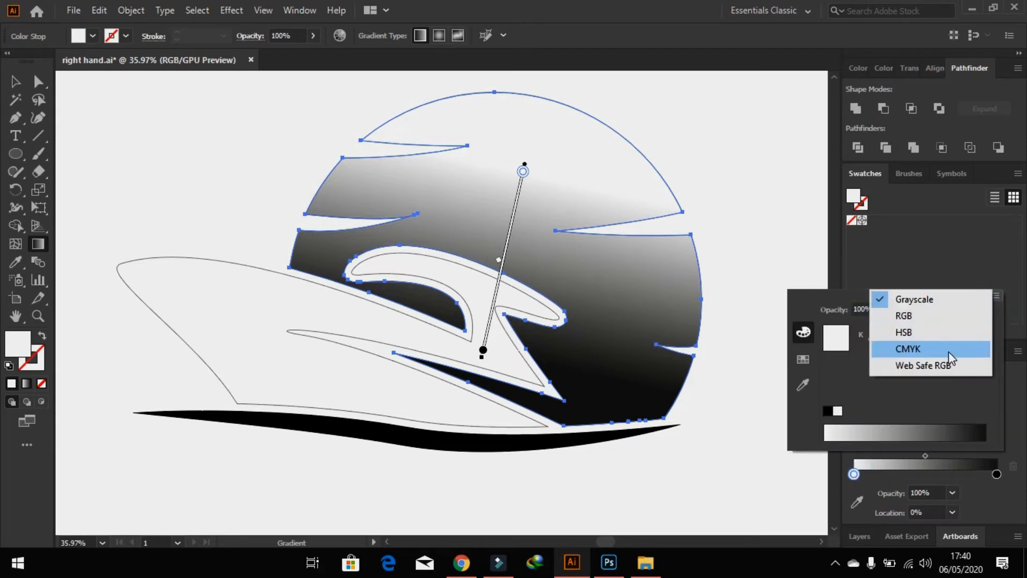
click(948, 352)
drag(914, 354, 948, 355)
click(917, 353)
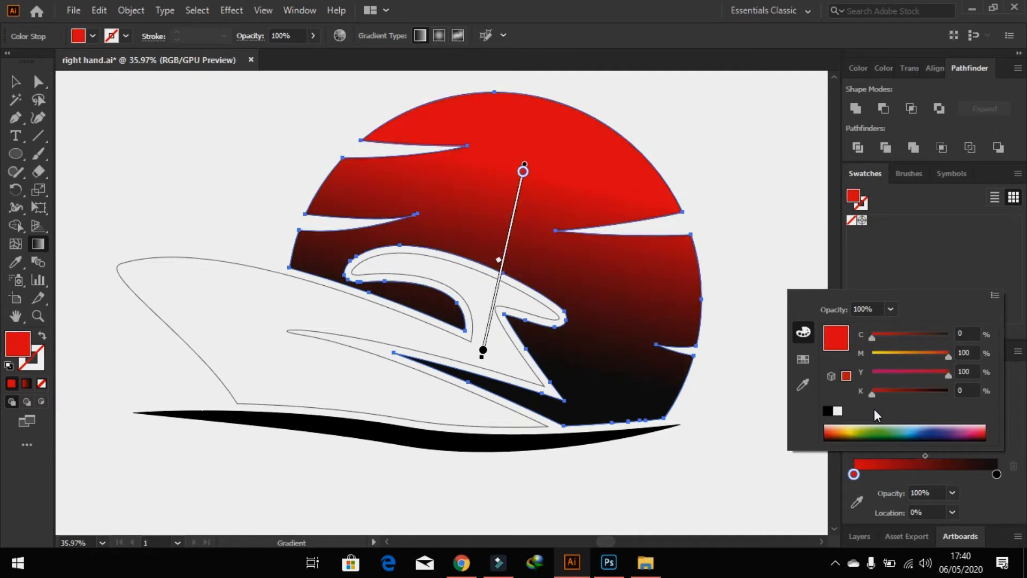
- Set the gradient's black stop to orange-yellow in CMYK with M 29, Y 100 and K 0, and deselect the circle
click(997, 475)
double_click(997, 474)
click(995, 295)
click(931, 349)
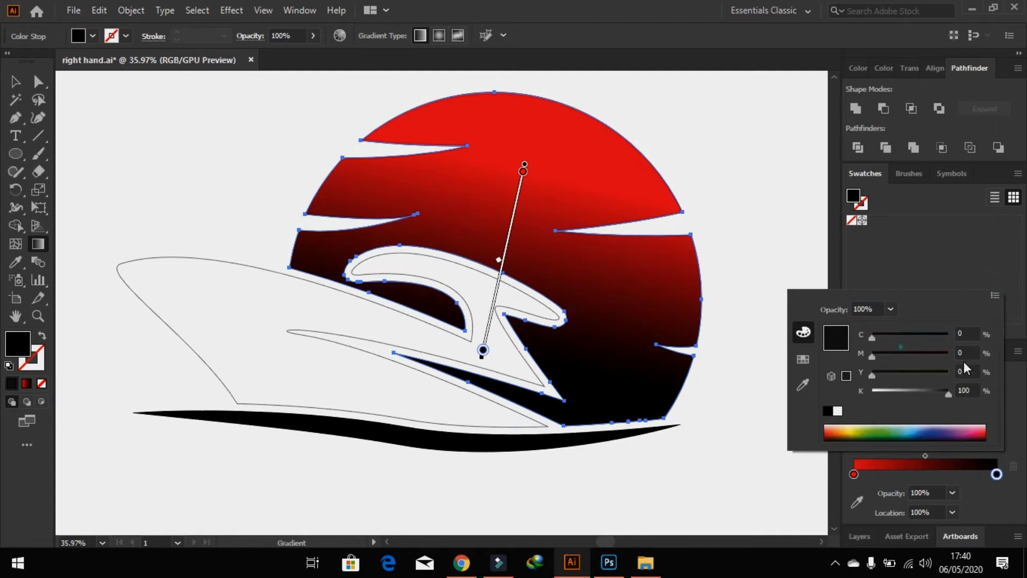
drag(917, 388, 981, 374)
click(894, 353)
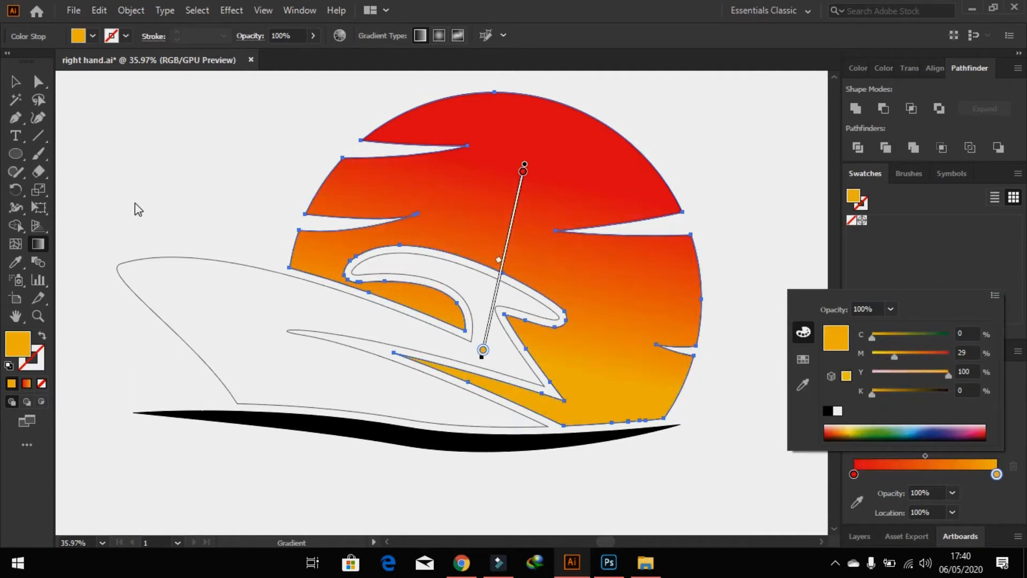
click(15, 82)
click(79, 105)
drag(523, 165, 481, 354)
click(15, 81)
click(206, 153)
- Fill the boat with blue and replace it with a dark olive shade from the Color Guide
click(222, 260)
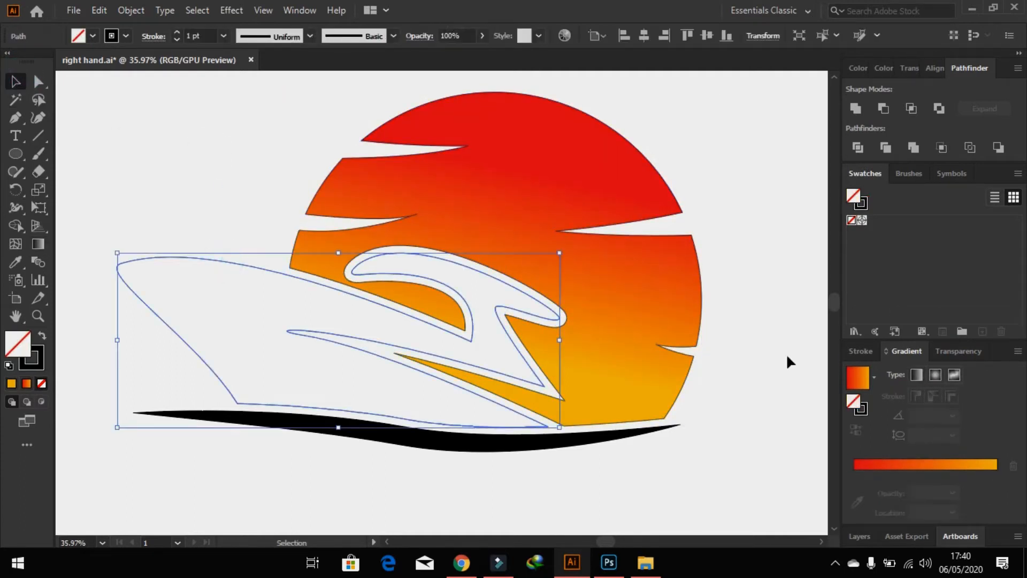
click(860, 68)
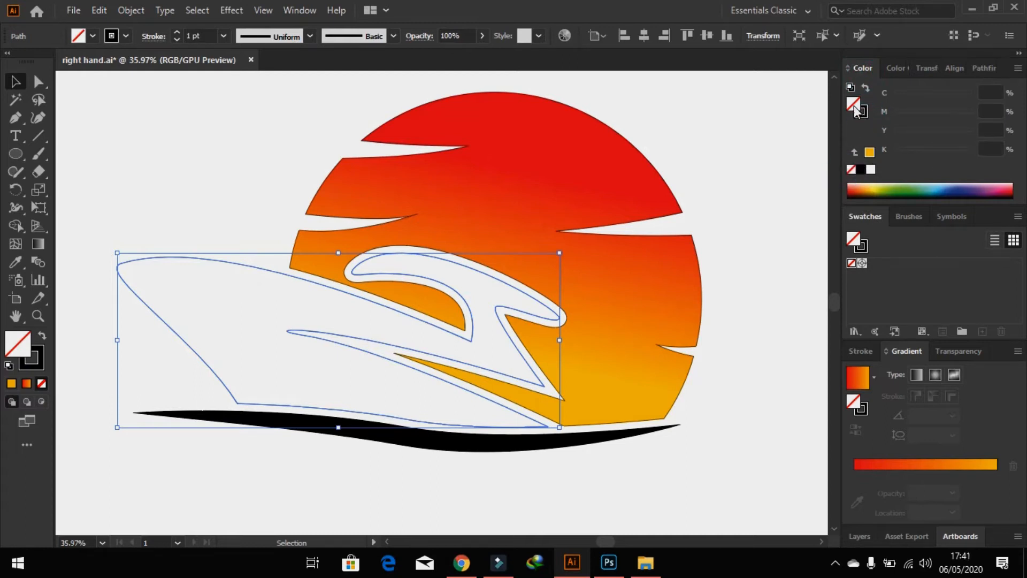
click(910, 132)
drag(912, 95, 972, 94)
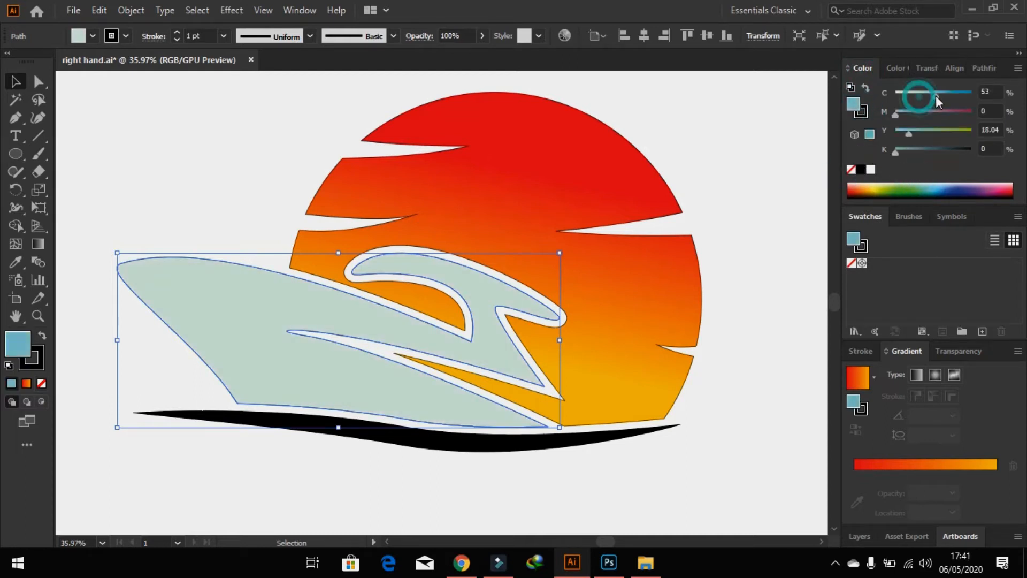
click(896, 68)
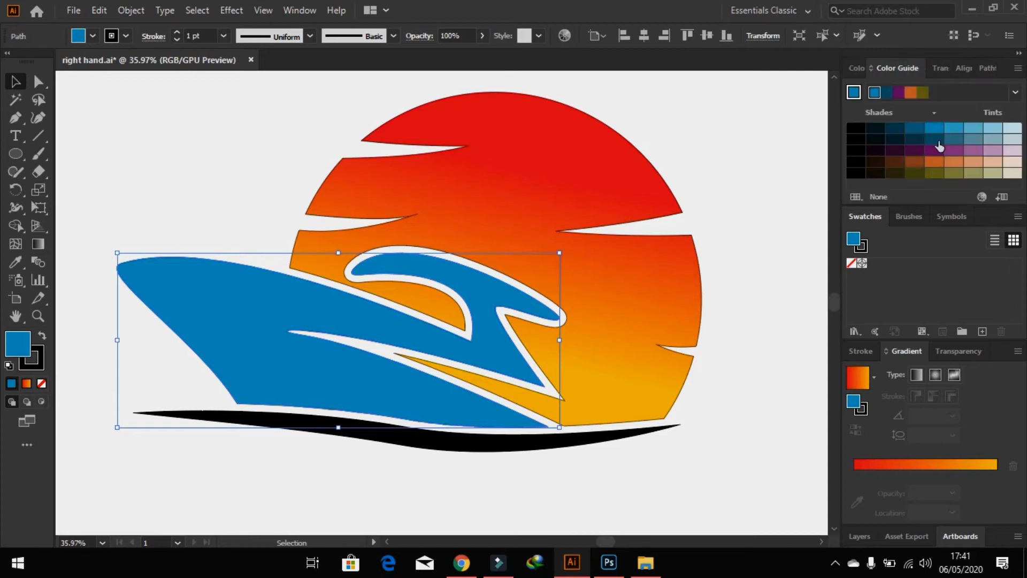
click(915, 173)
click(733, 228)
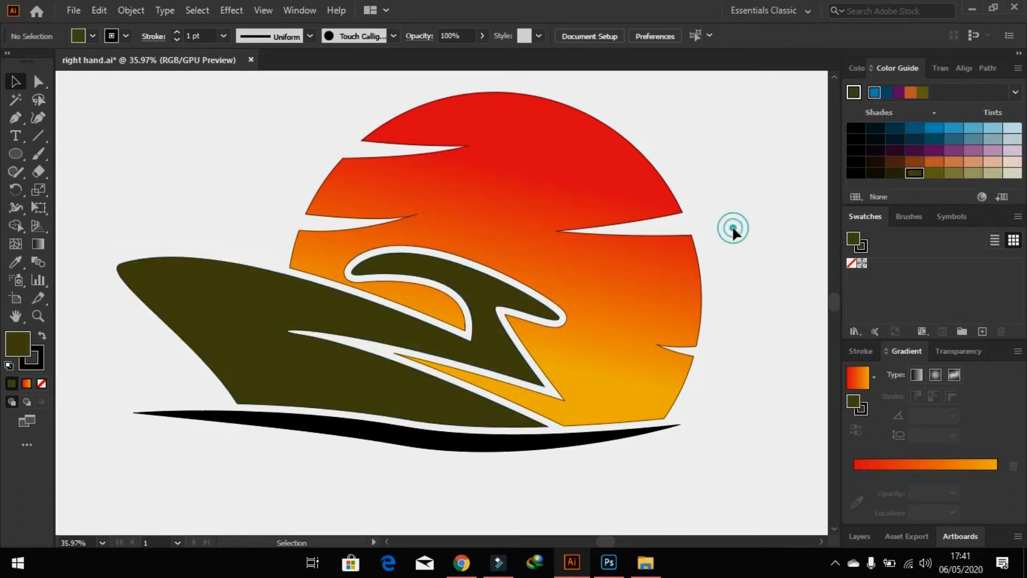
- Select the circle and the boat together and remove their strokes
click(690, 257)
click(854, 69)
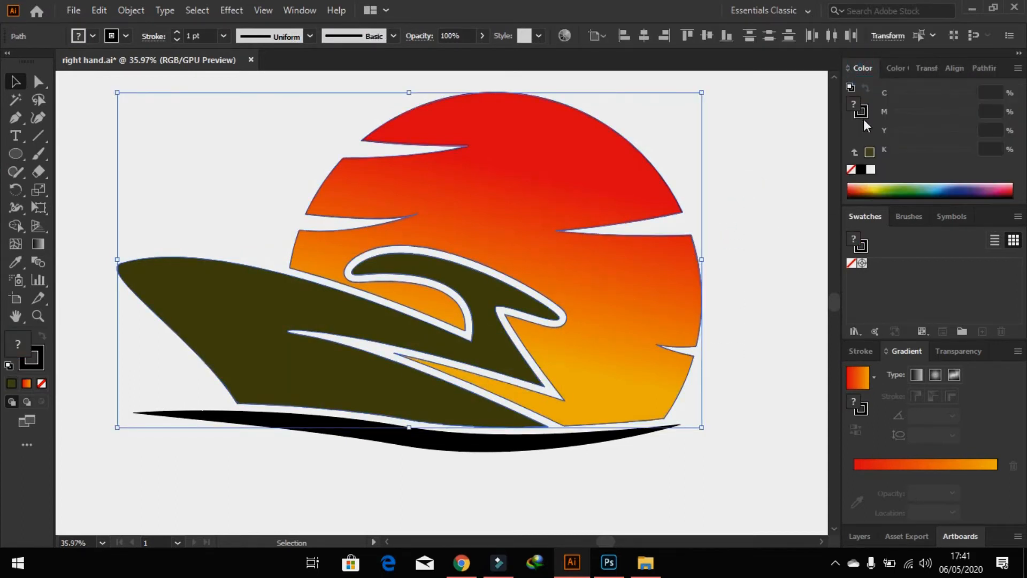
click(755, 264)
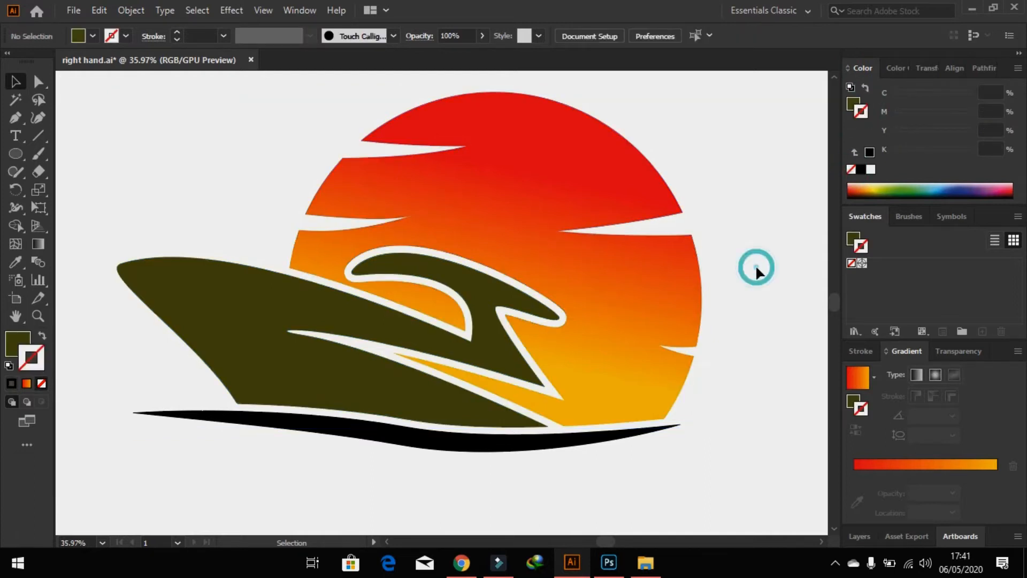
- Fill the wave stripe with blue at about C 78, M 42, Y 0, K 0 and leave it without a stroke
click(563, 441)
click(940, 189)
click(953, 191)
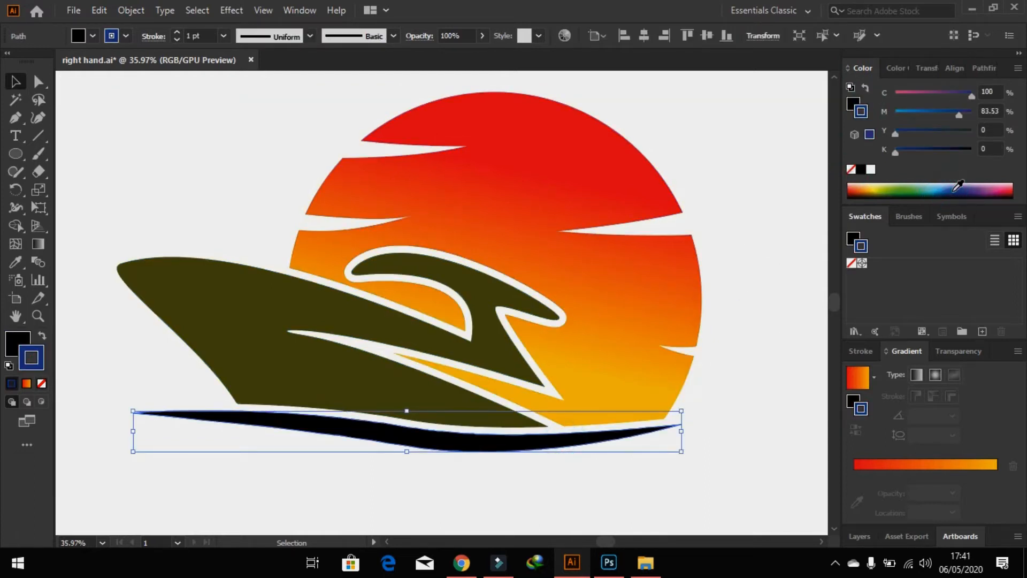
click(851, 169)
click(852, 103)
click(943, 187)
click(957, 192)
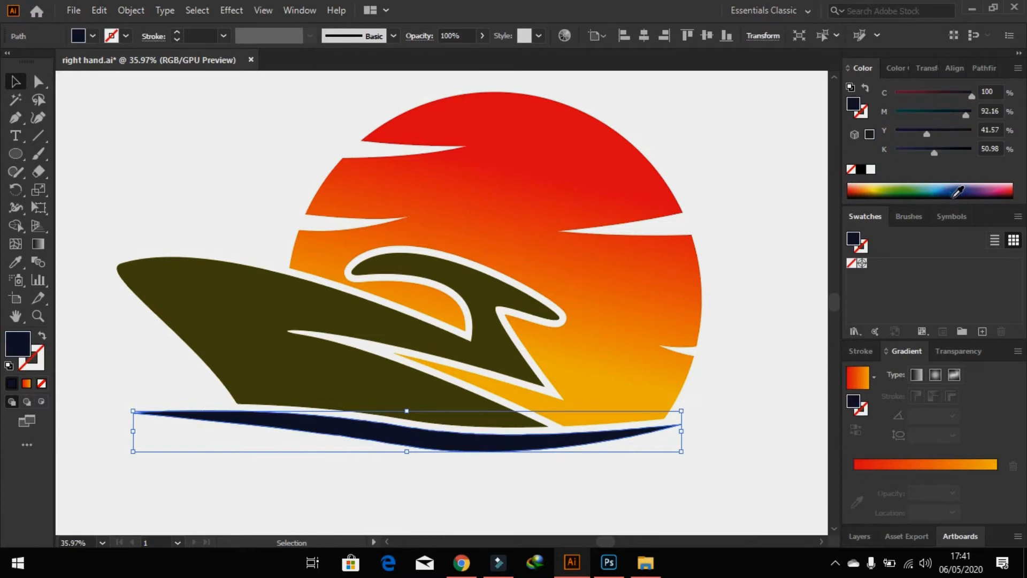
click(947, 186)
click(754, 252)
- Draw a thin curved sliver in the boat's dark olive just above the bow with the Pen tool
click(310, 362)
click(211, 167)
drag(251, 206, 327, 129)
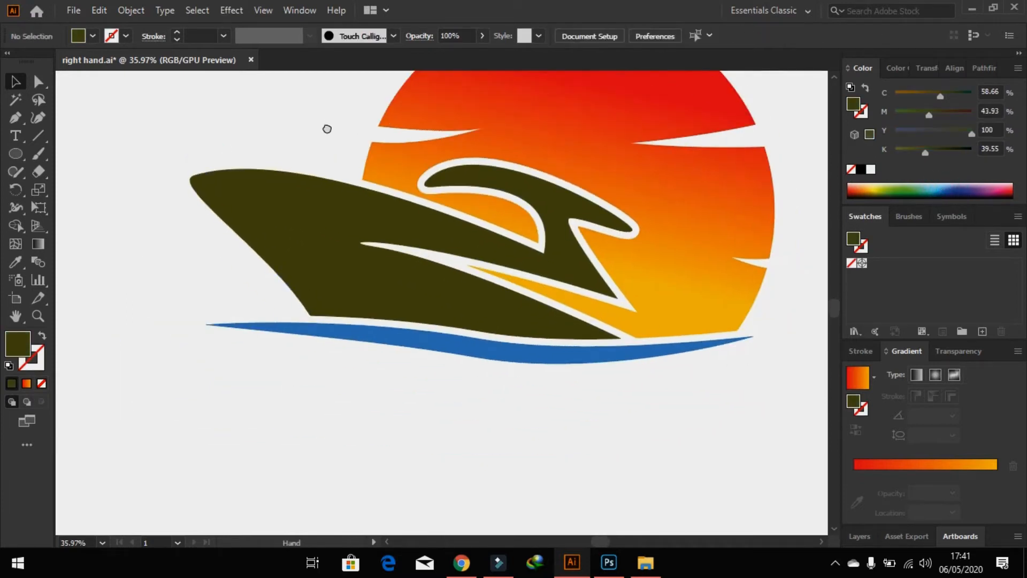
click(162, 139)
drag(193, 268, 126, 376)
click(138, 175)
key(x)
key(z)
drag(105, 227, 422, 330)
key(p)
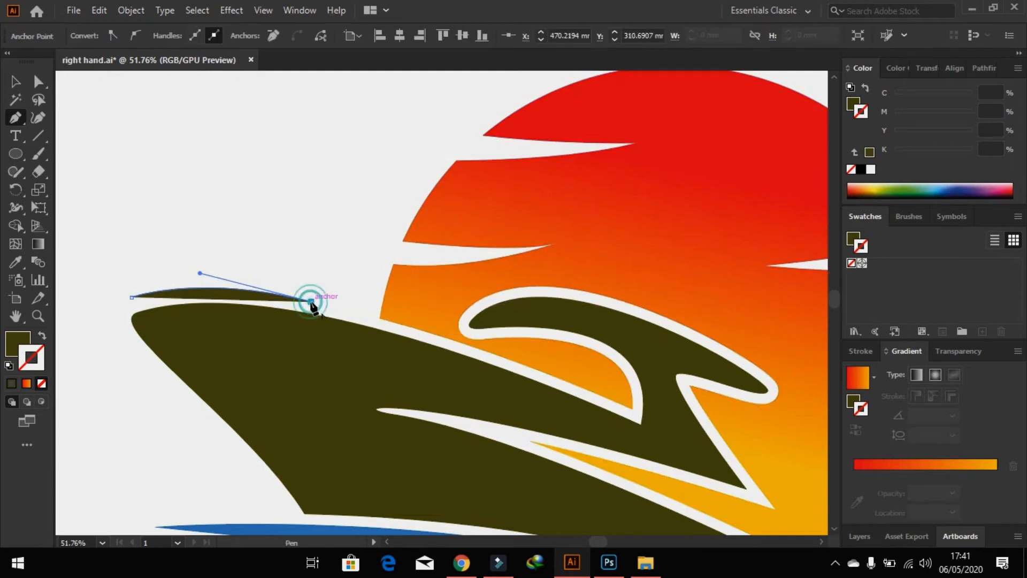
drag(71, 343, 69, 343)
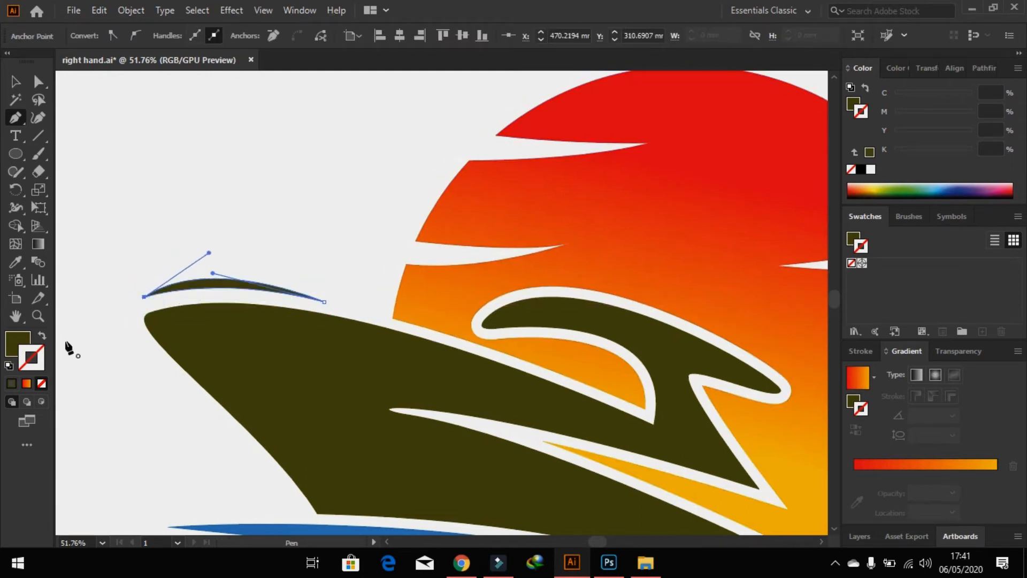
click(16, 82)
click(167, 161)
drag(253, 233, 238, 148)
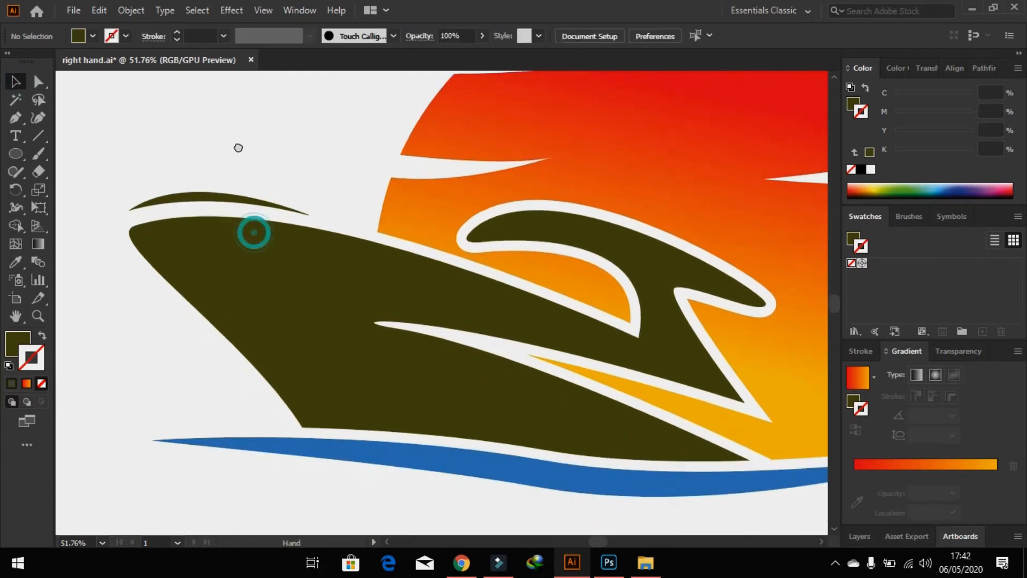
click(239, 199)
drag(223, 197, 269, 256)
key(ctrl+z)
key(ctrl+z)
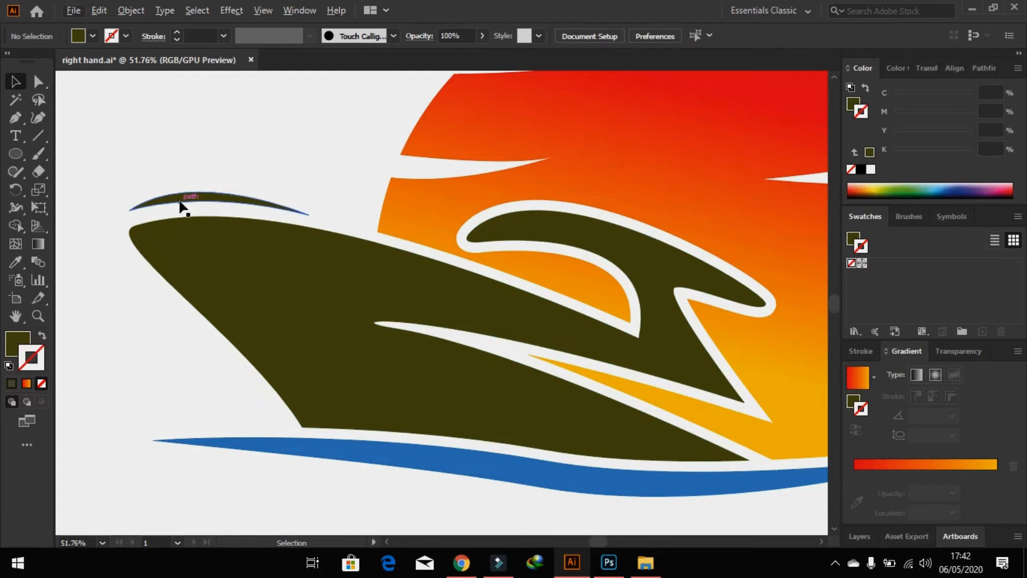
- Place a copy of the curved sliver inside the hull near the bow as a highlight, filled with white
click(180, 204)
drag(123, 219, 131, 227)
click(101, 153)
click(192, 206)
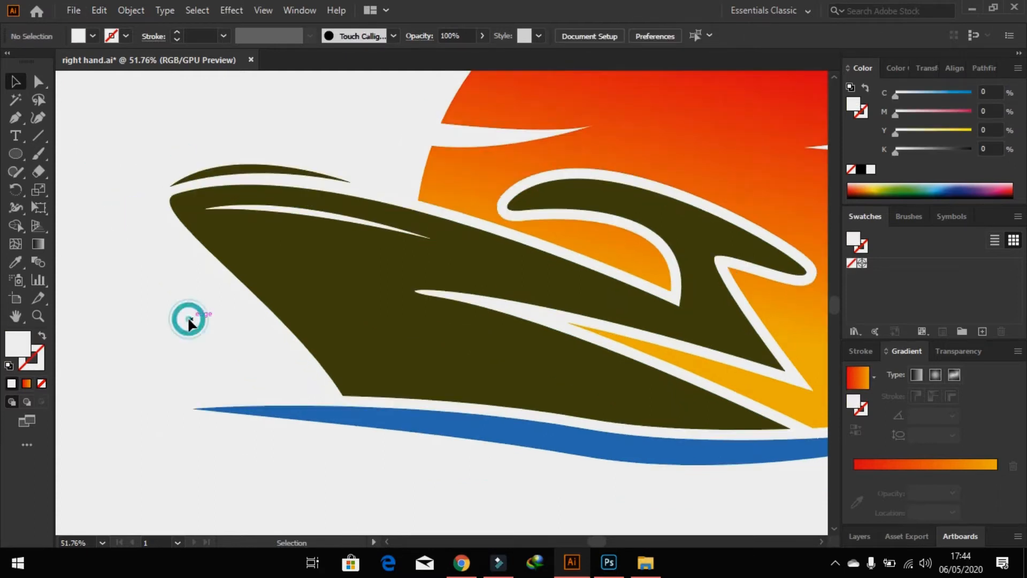
- Duplicate the blue wave stripe just below the original and scale the copy down
drag(315, 321, 260, 362)
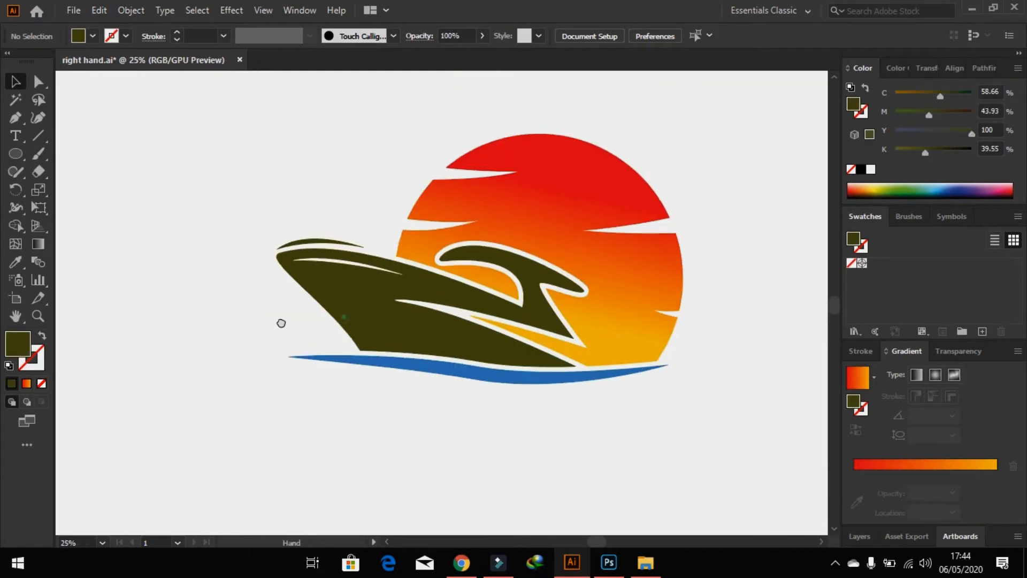
key(z)
click(308, 370)
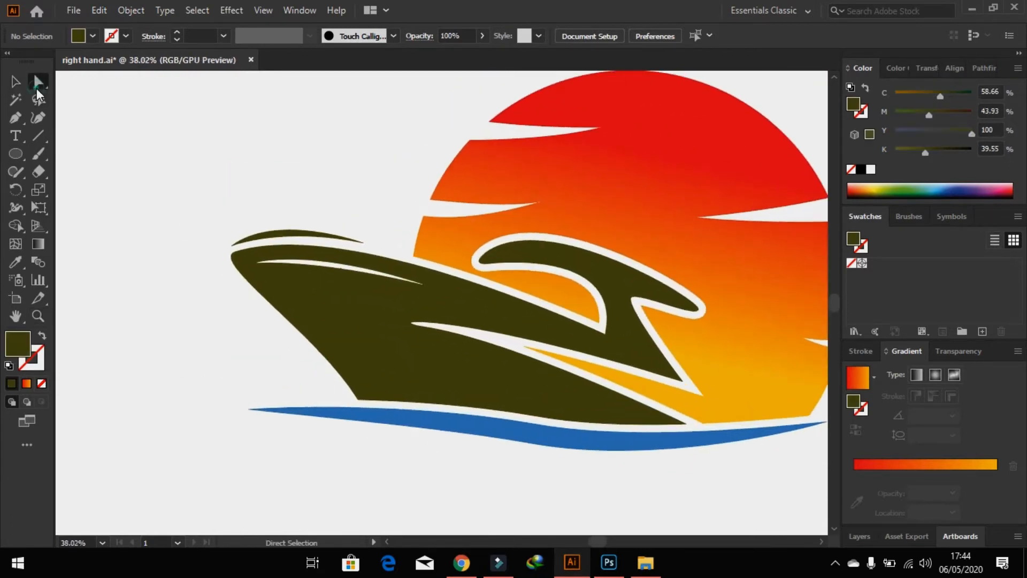
click(550, 431)
click(16, 84)
click(227, 412)
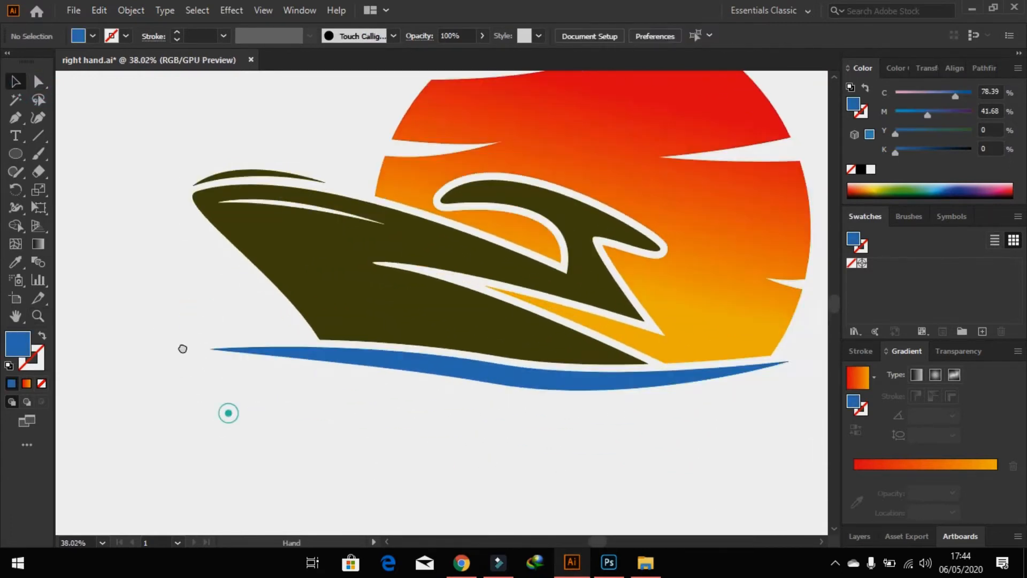
click(500, 372)
drag(500, 372, 503, 399)
drag(756, 394, 595, 387)
click(554, 441)
- Add a third, smaller copy centred below the second wave stripe, and adjust the spacing between the stripes
drag(456, 385, 546, 424)
drag(699, 426, 568, 416)
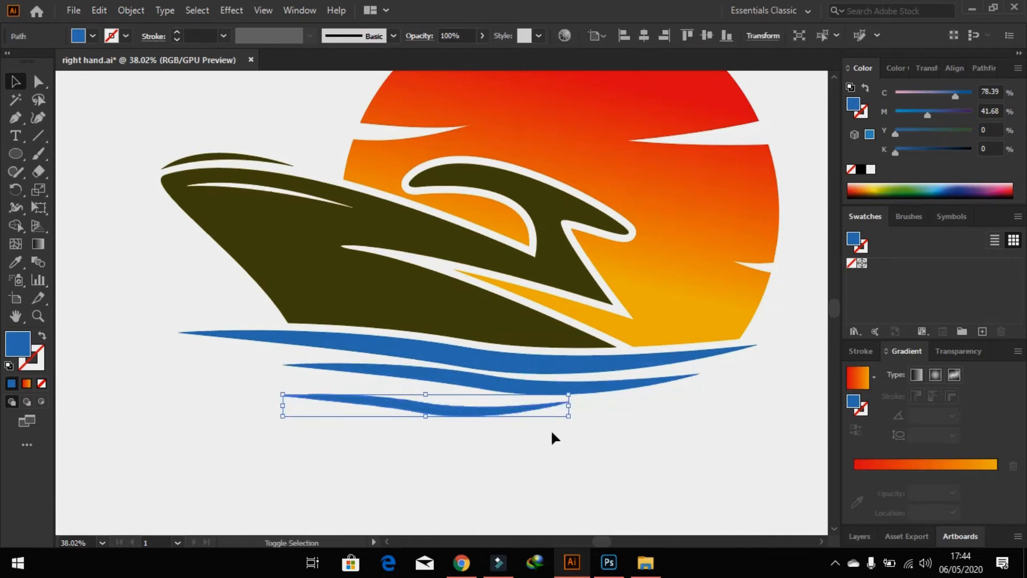
drag(473, 414, 522, 399)
click(538, 459)
click(523, 449)
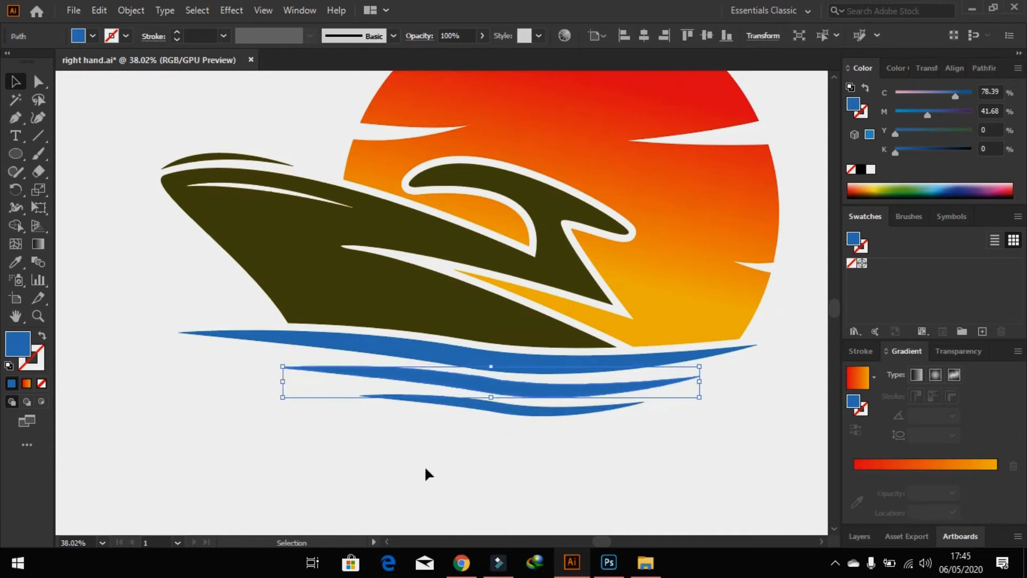
- Draw an open bird-shaped path with two curved wings on the upper part of the sun with the Pen tool
click(426, 473)
key(ctrl+0)
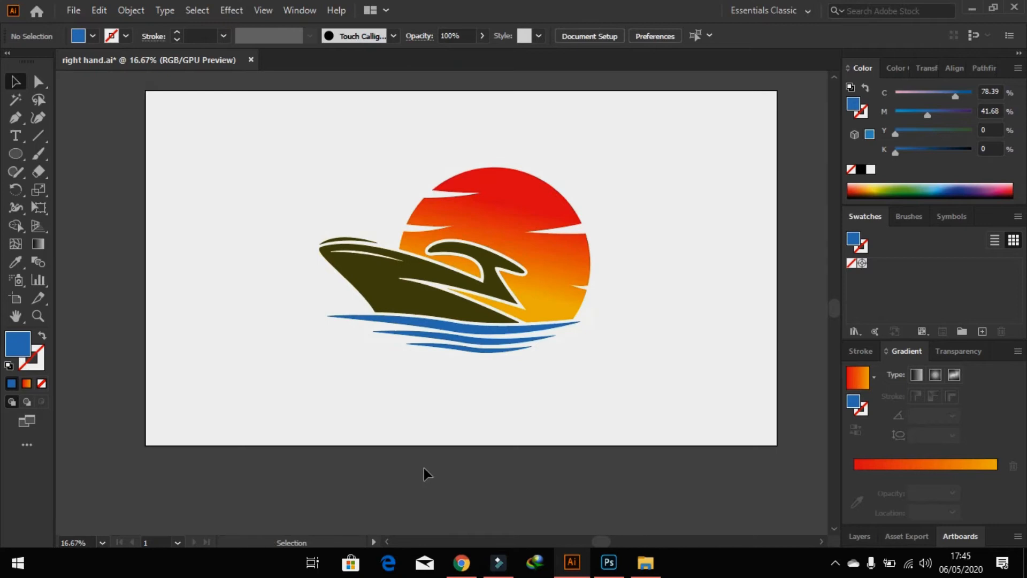
drag(396, 140, 433, 199)
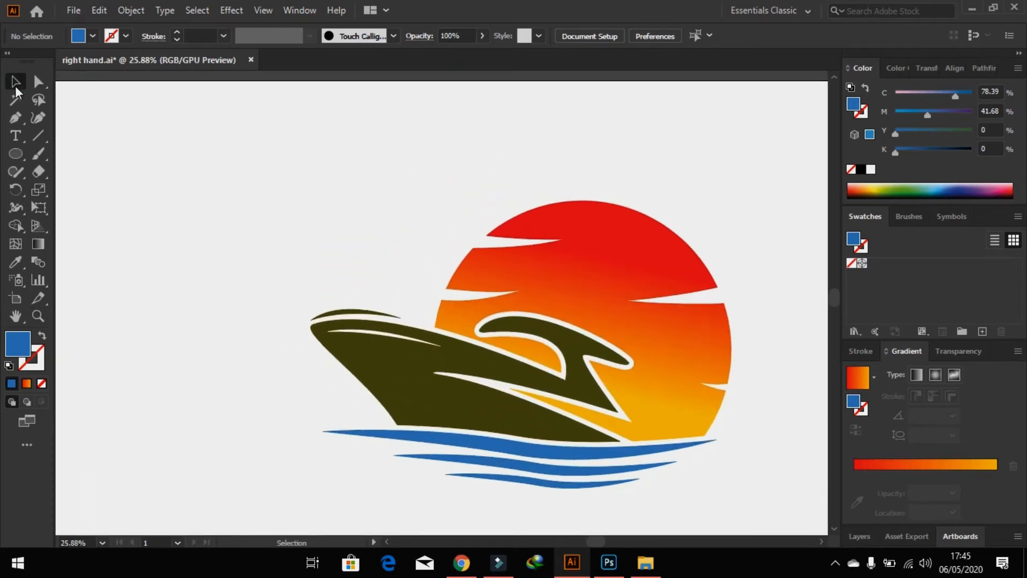
drag(529, 188, 500, 298)
key(ctrl+z)
key(z)
drag(520, 247, 574, 307)
drag(591, 247, 603, 261)
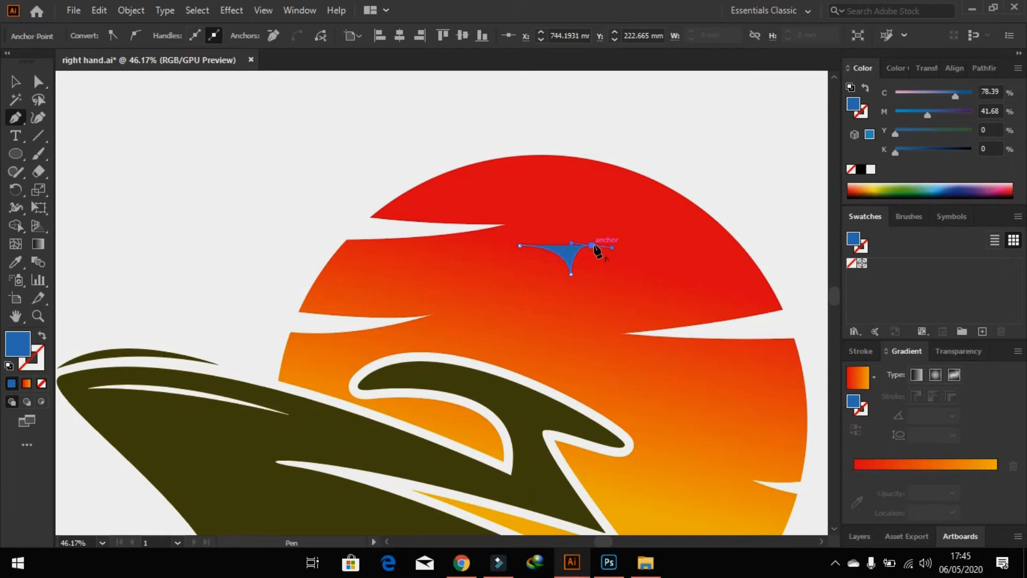
- Remove the bird path's fill and give it a white 9 pt stroke
click(851, 169)
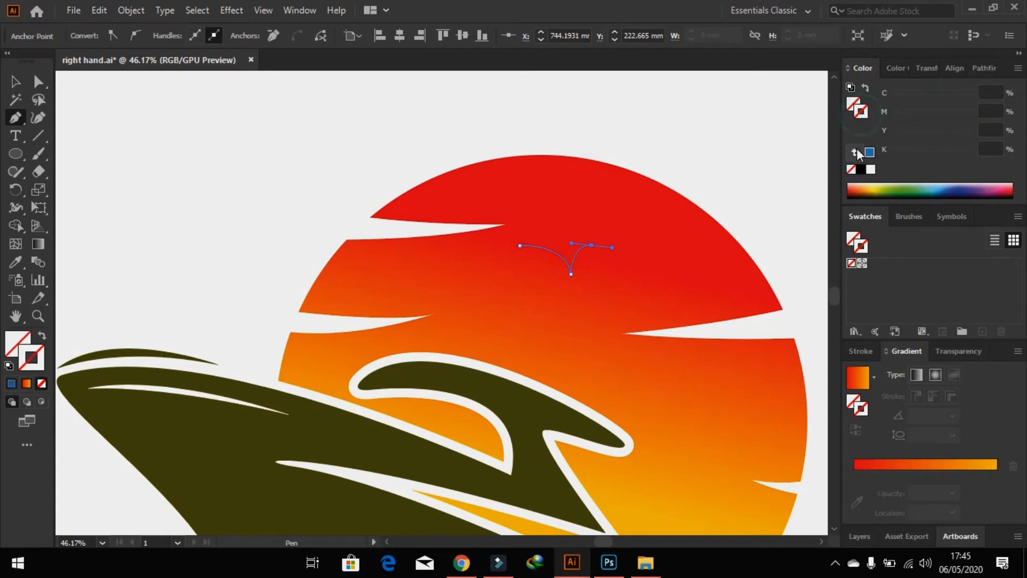
click(871, 170)
click(22, 82)
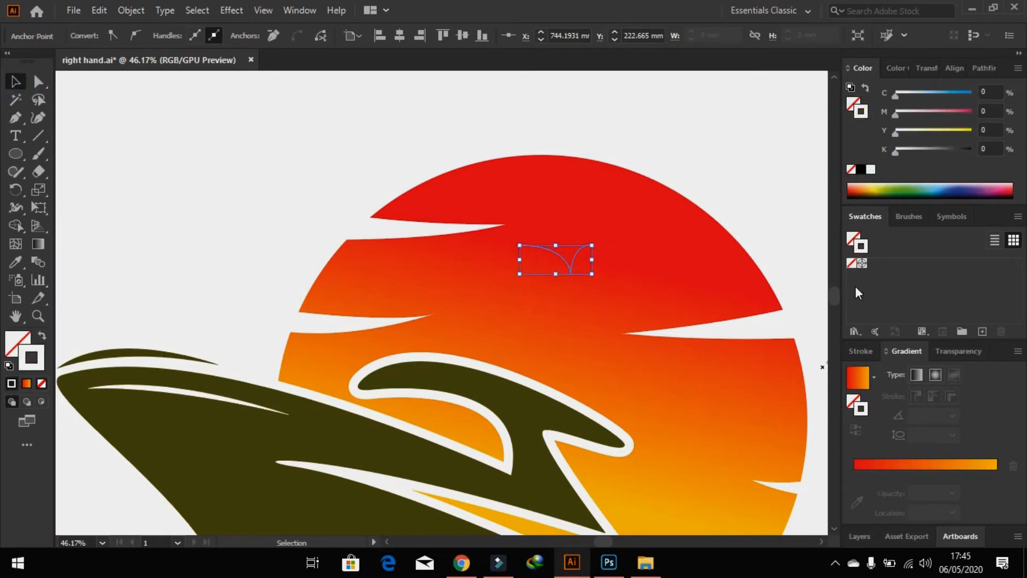
click(862, 351)
text(9)
key(Return)
- Apply the elliptical tapered width profile to the bird's stroke and place a copy on the sun's lower right area
click(642, 133)
click(589, 247)
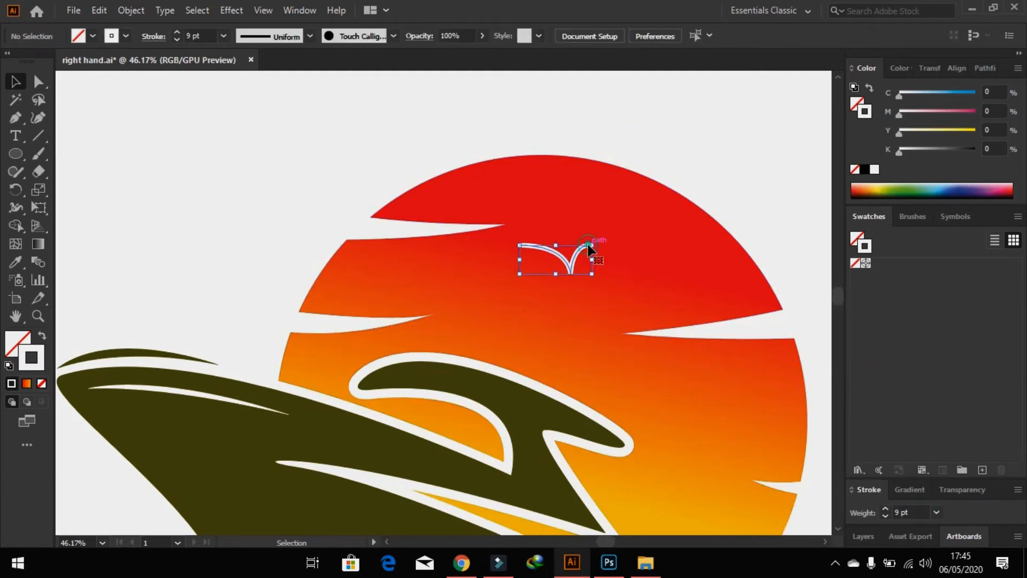
click(309, 36)
click(280, 79)
drag(540, 244, 730, 393)
click(608, 219)
right_click(730, 394)
mouse_move(798, 304)
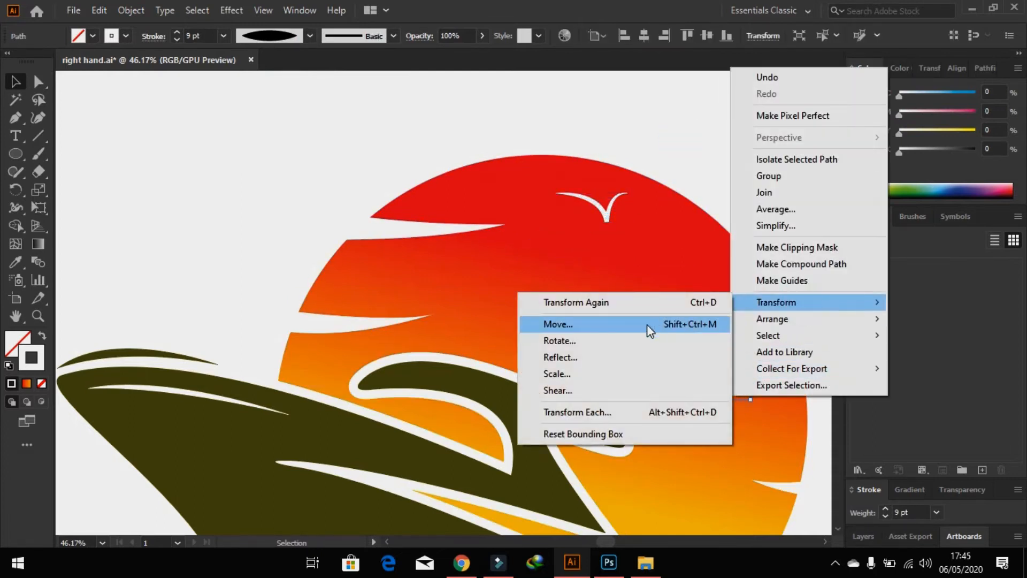
click(617, 341)
click(715, 328)
click(769, 209)
- Reflect the lower bird across the vertical axis
click(728, 387)
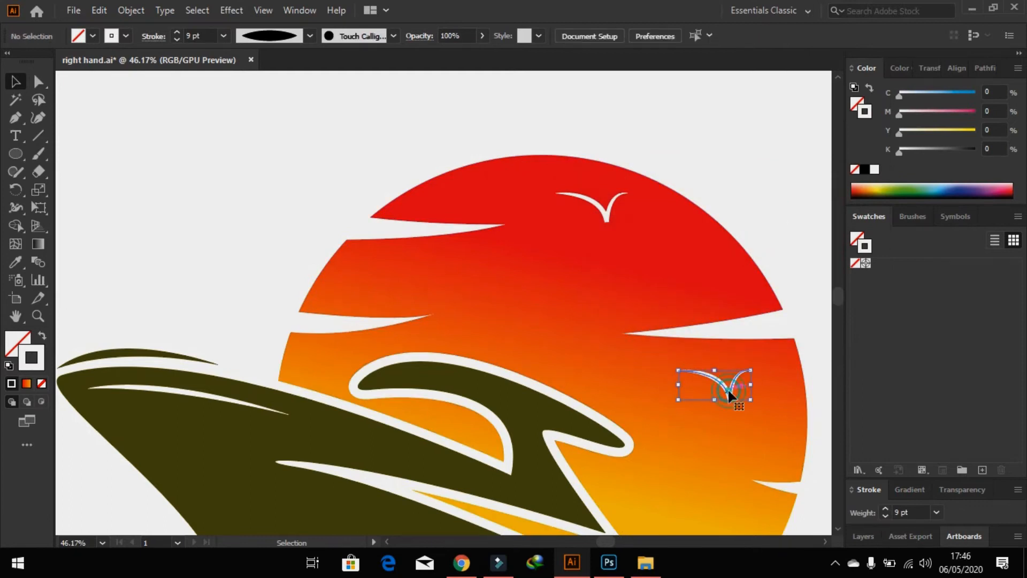
right_click(727, 387)
mouse_move(779, 295)
click(653, 349)
click(548, 377)
click(776, 265)
- Shift the lower bird's bottom anchor point to the right so it sits centrally between the wing tips
click(727, 390)
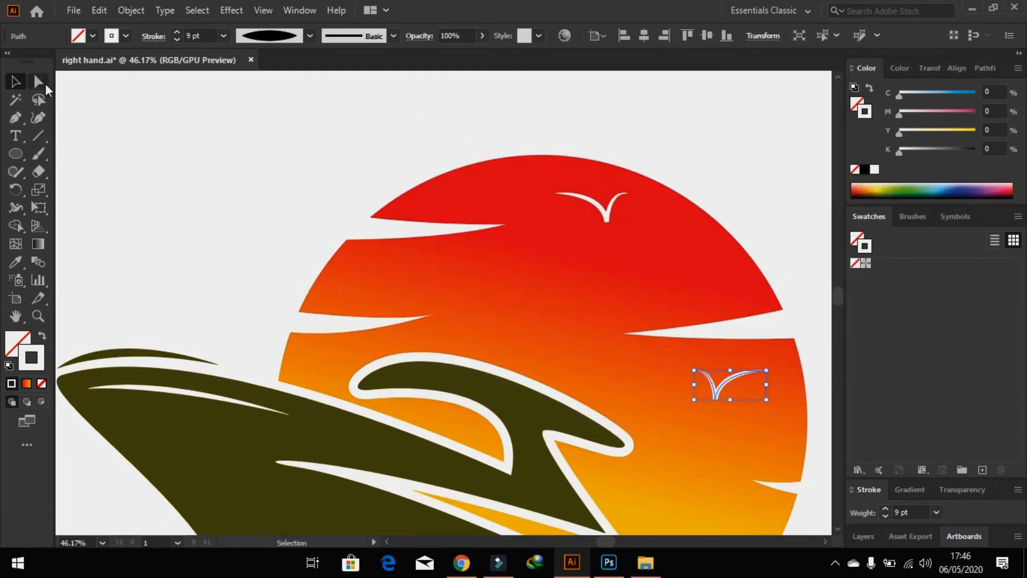
click(45, 85)
drag(717, 397, 746, 403)
click(820, 397)
click(732, 400)
click(15, 81)
click(207, 161)
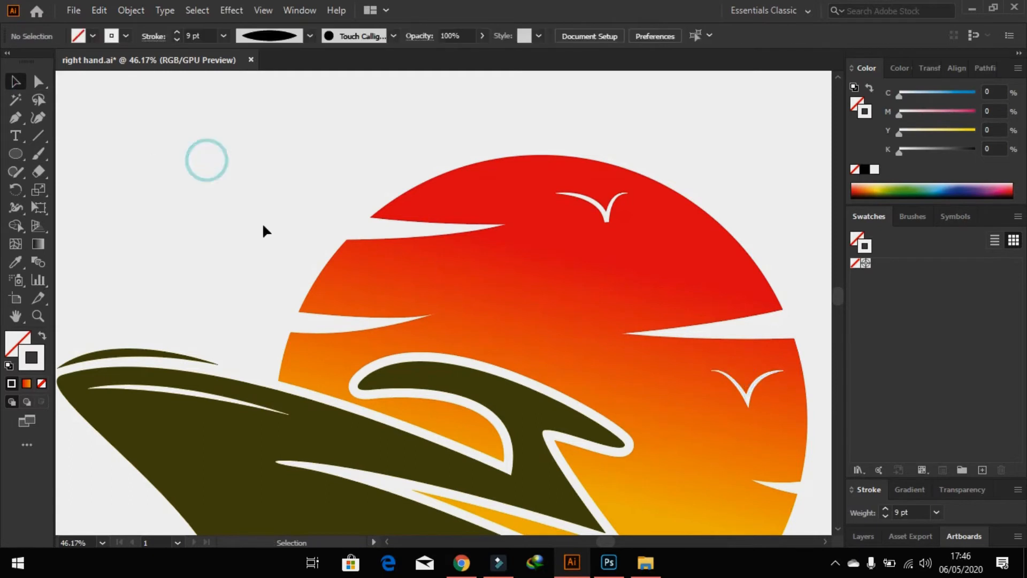
- Reshape the curve of the lower bird's left wing by adjusting its direction handle
drag(305, 241, 255, 184)
click(652, 305)
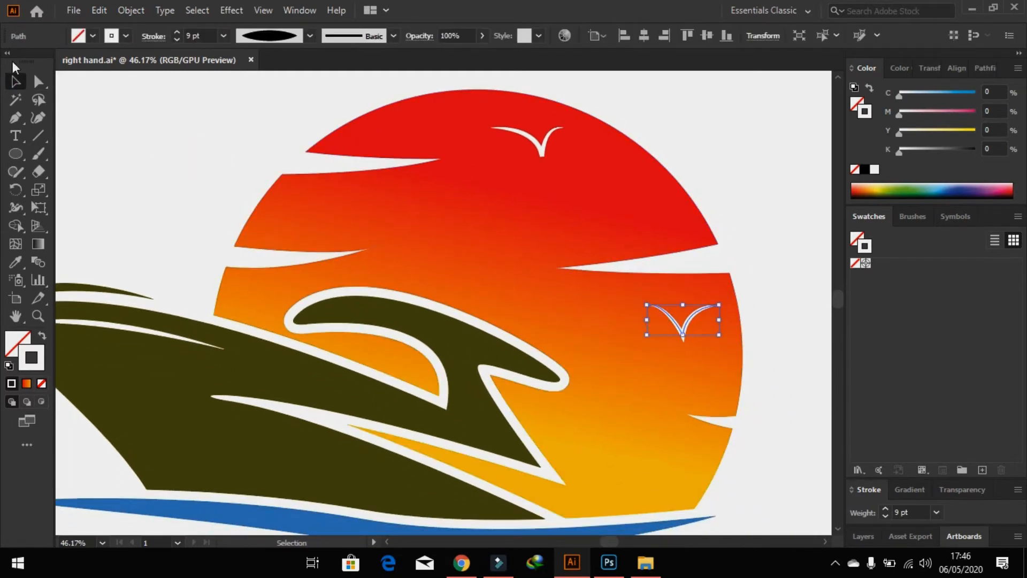
key(a)
click(646, 306)
drag(668, 308, 670, 314)
click(16, 80)
click(137, 133)
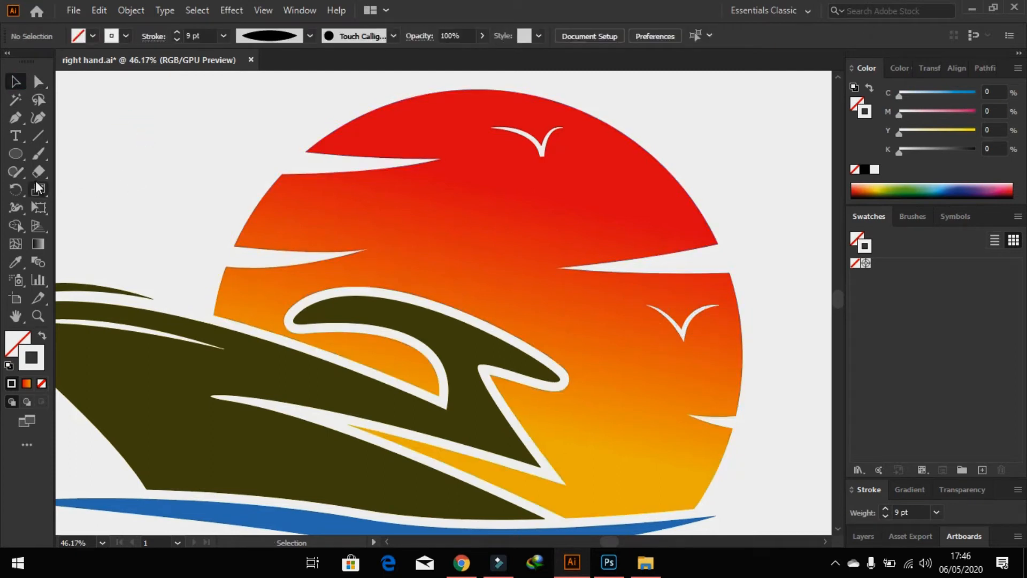
- Draw a small five-pointed star with the Star tool and place it on the sun's left side between the notches
click(14, 155)
click(74, 226)
drag(177, 145, 150, 177)
click(16, 80)
click(175, 159)
drag(206, 135, 318, 201)
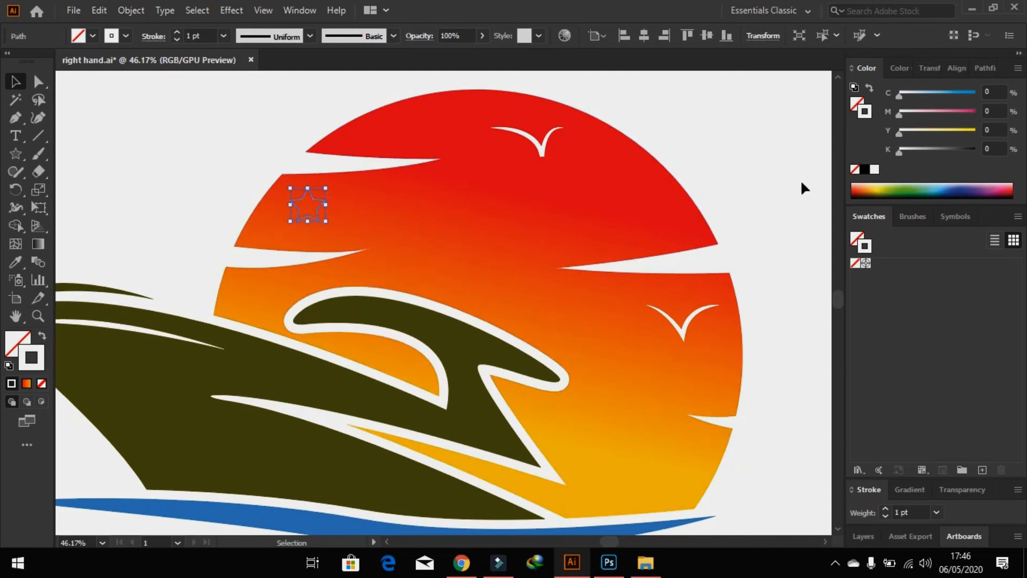
- Fill the star on the sun with white and remove its stroke
click(855, 169)
click(874, 169)
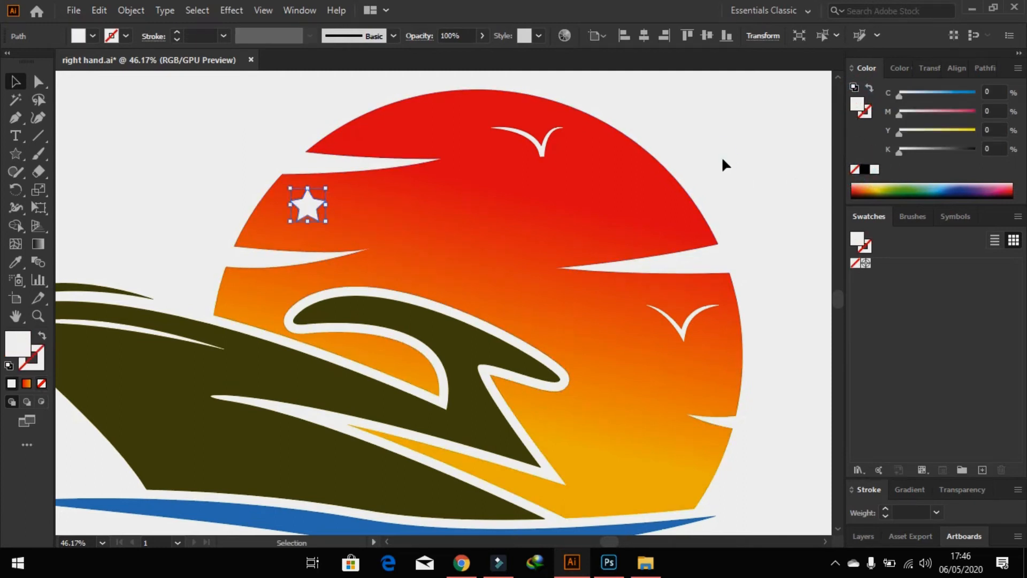
click(722, 156)
- Place a copy of the white star on the boat's hull below the bow highlight
drag(733, 114, 791, 110)
drag(373, 197, 146, 355)
drag(149, 408, 278, 322)
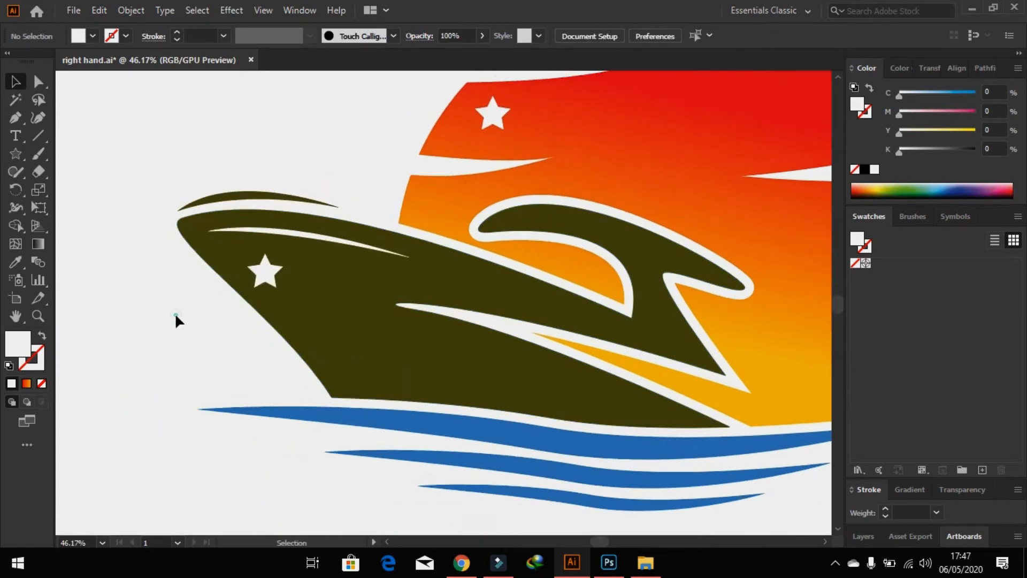
- Duplicate the hull star to the right and repeat the copy to form a row of three evenly spaced stars
key(x)
key(z)
drag(221, 232, 394, 382)
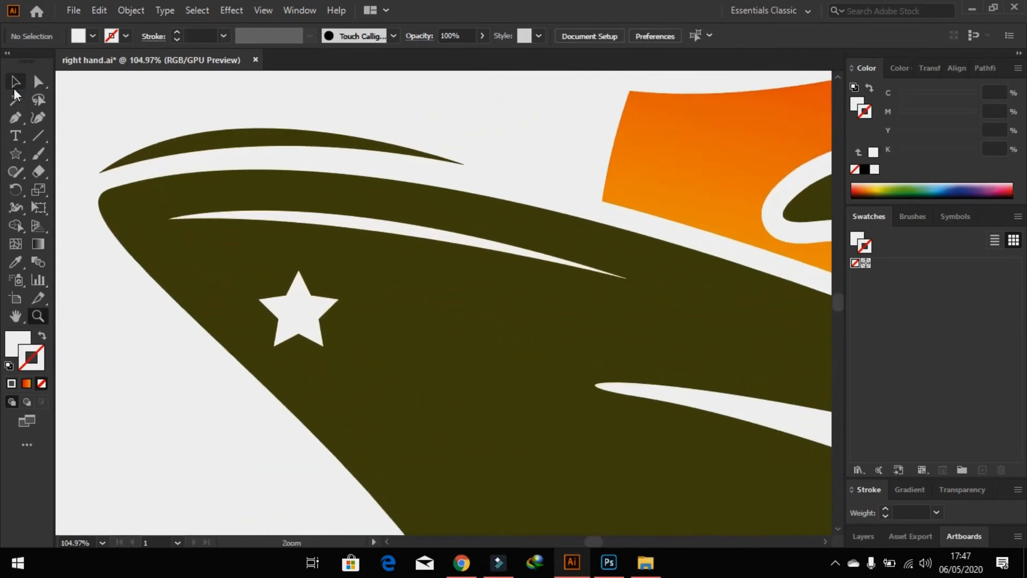
click(298, 332)
drag(298, 324, 385, 349)
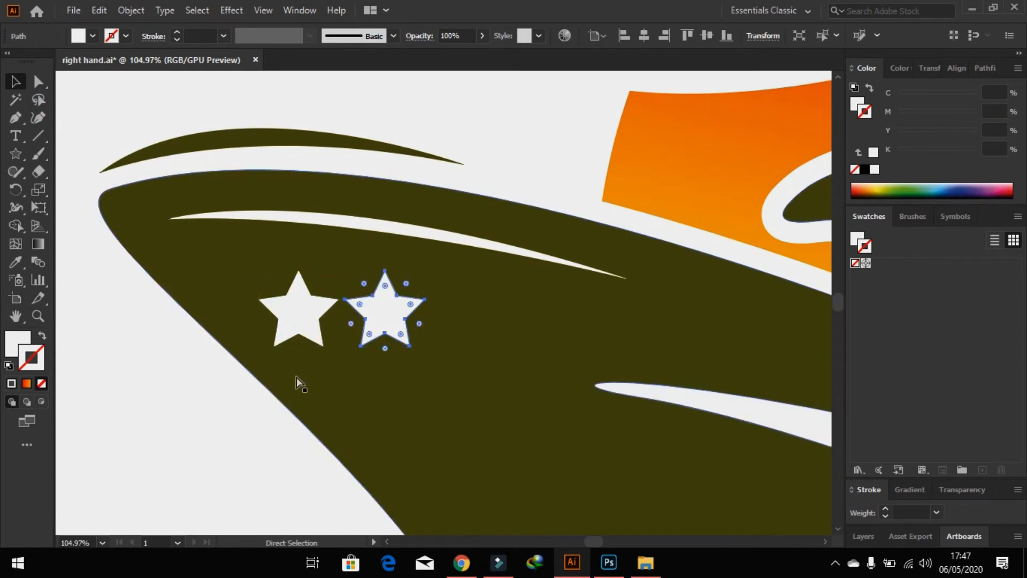
key(ctrl+d)
- Move the middle hull star straight down so the three stars form an inverted triangle
click(184, 403)
drag(386, 319, 378, 373)
click(144, 460)
click(214, 397)
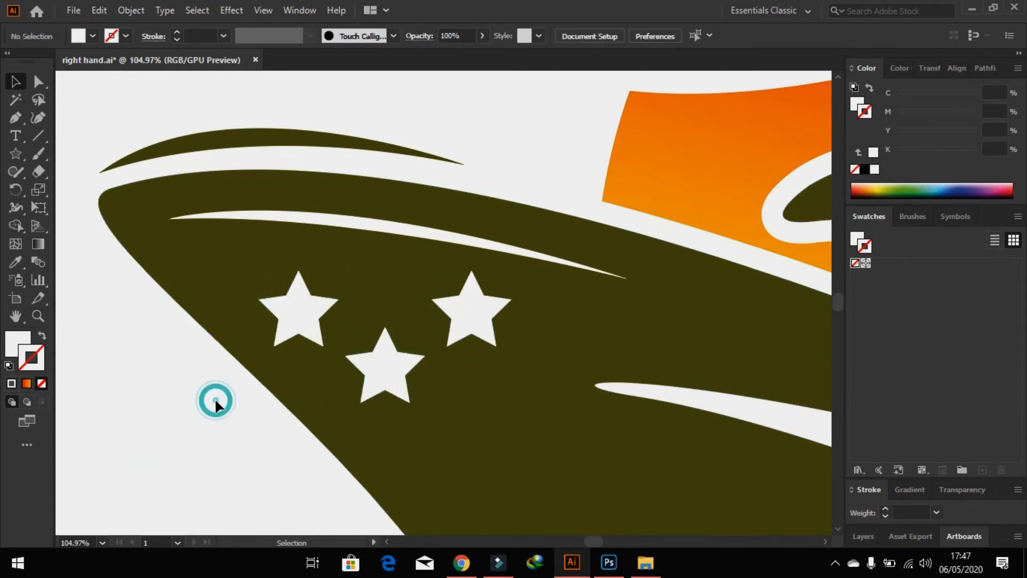
- Fill the left hull star with the sun's red-to-orange gradient using the Eyedropper
click(296, 310)
key(i)
click(671, 171)
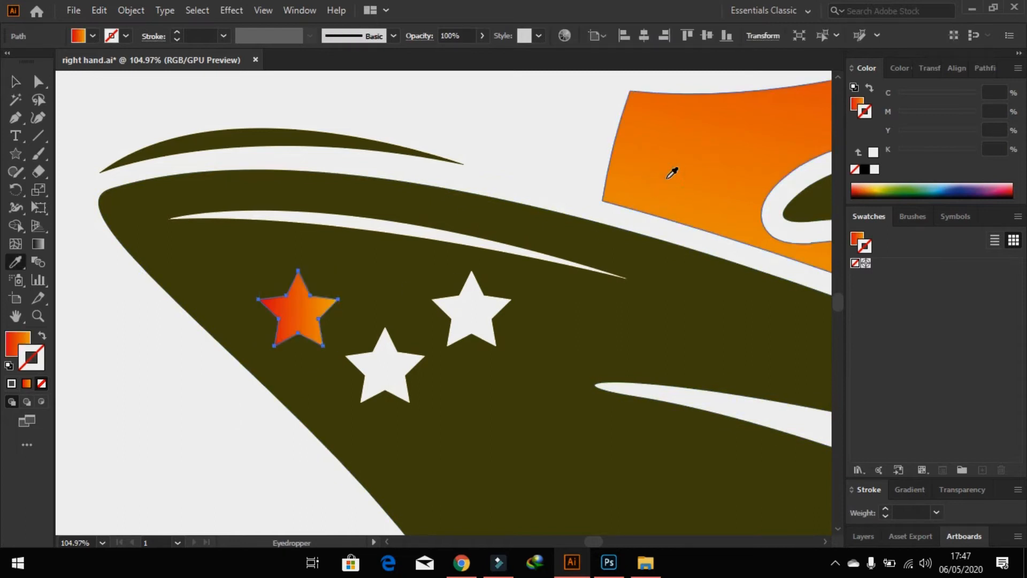
click(16, 86)
click(139, 342)
- Apply the sun's gradient to the right and lower middle hull stars with the Eyedropper
click(470, 326)
key(i)
click(671, 196)
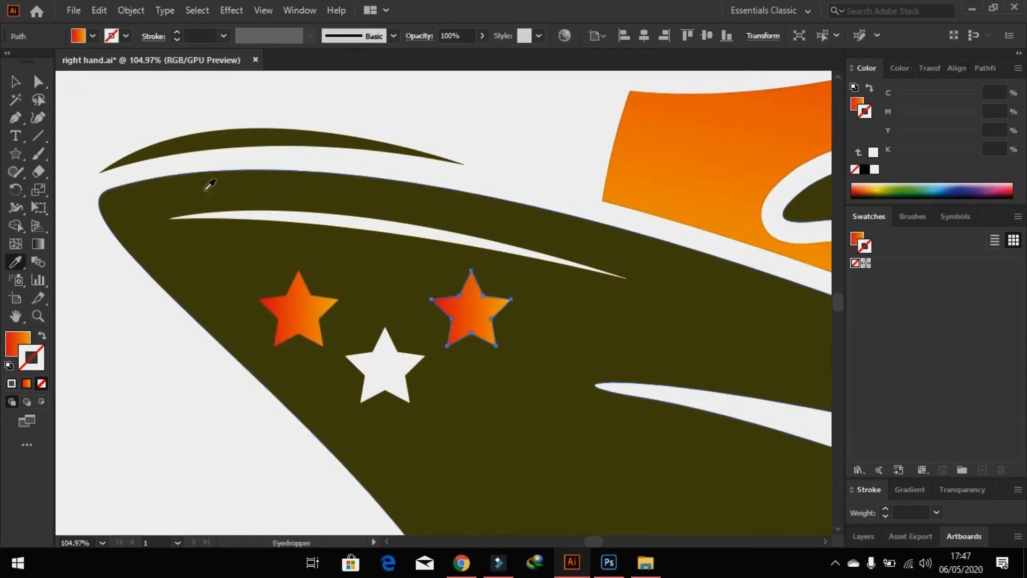
click(15, 81)
click(160, 300)
click(371, 354)
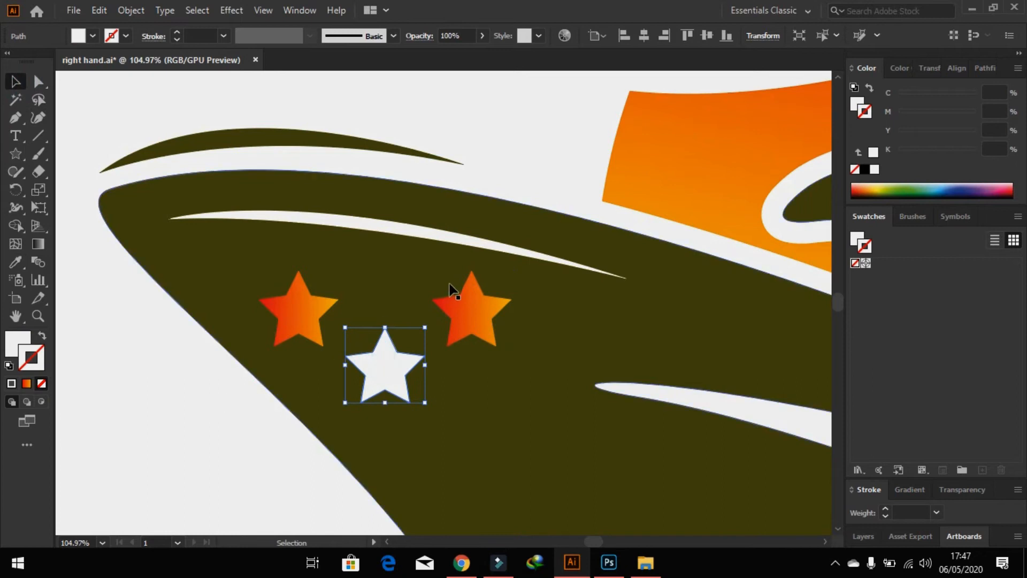
key(i)
click(649, 165)
- Select all three hull stars together and outline them with a white 6 pt stroke
click(15, 81)
shift+click(300, 292)
shift+click(470, 317)
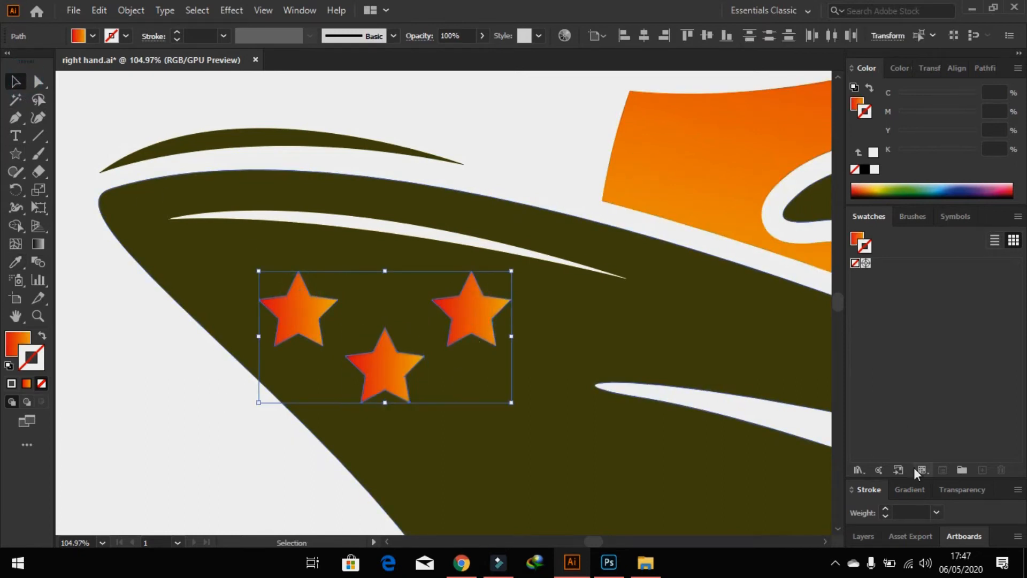
click(884, 509)
click(884, 509)
click(511, 117)
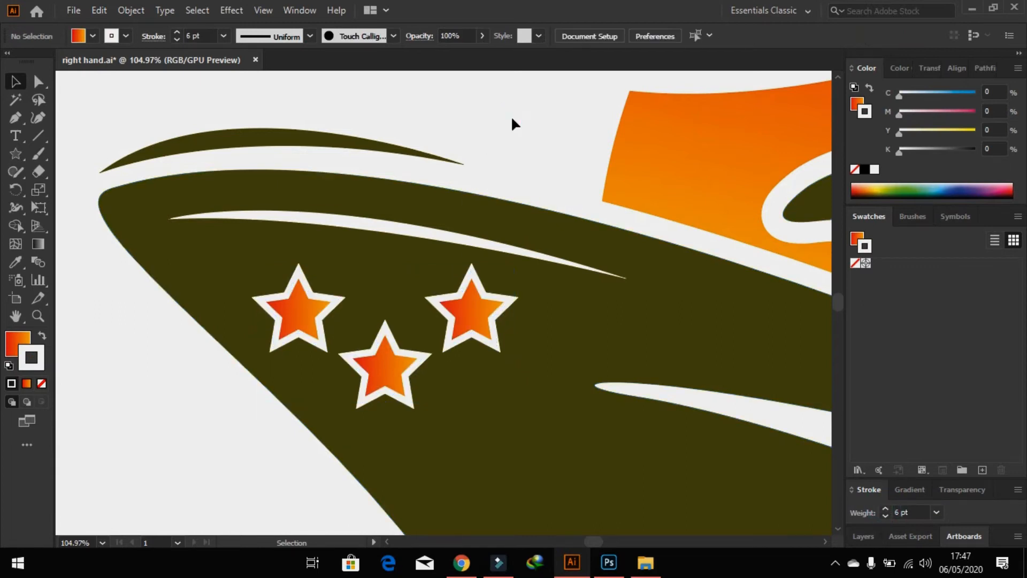
- Place a copy of an outlined gradient star on the sun's lower right area above the waves
key(ctrl+minus)
key(ctrl+minus)
key(ctrl+minus)
key(ctrl+minus)
key(ctrl+minus)
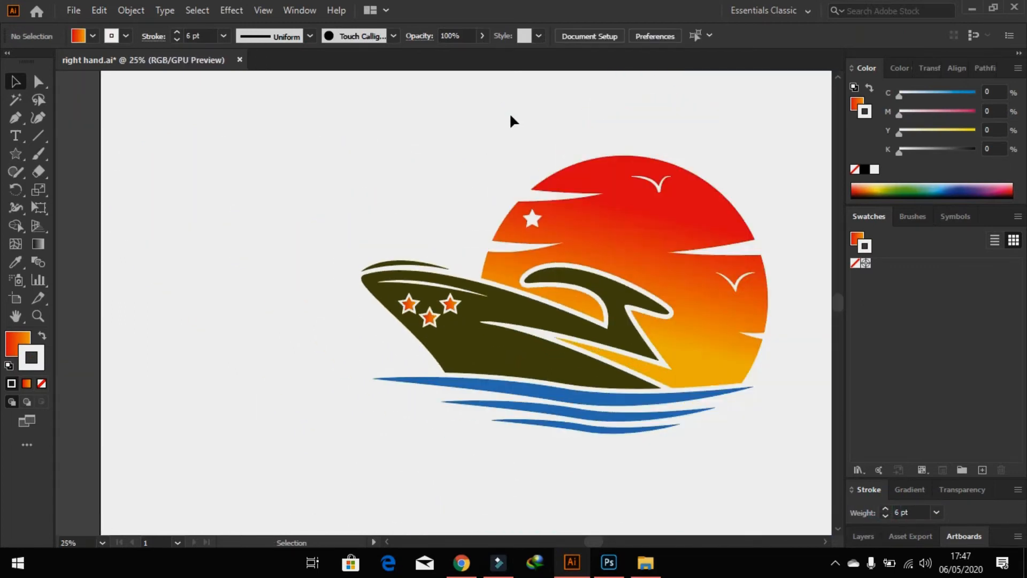
drag(513, 181, 438, 148)
drag(347, 286, 648, 325)
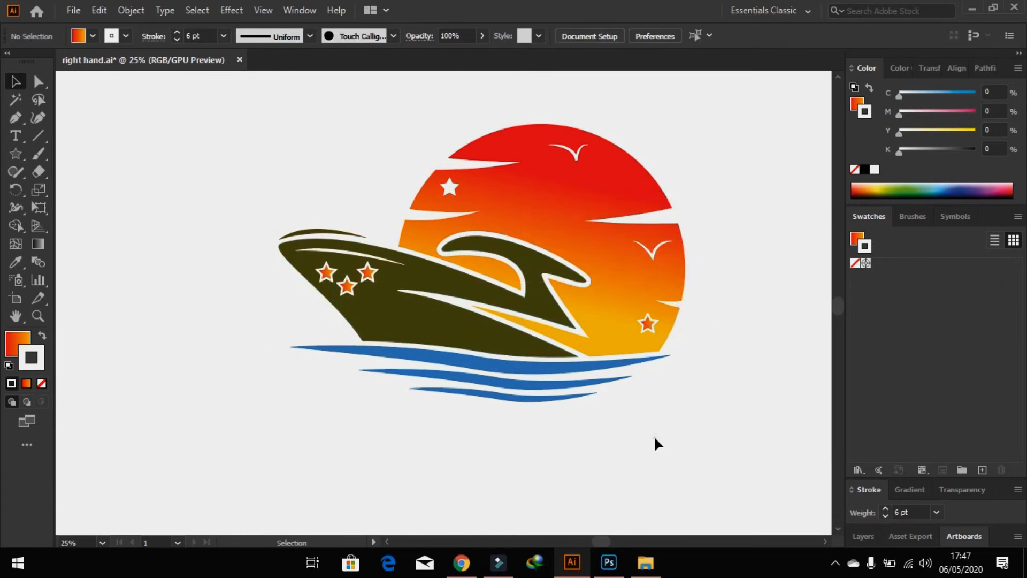
- Draw a rectangle covering the whole artboard and remove its stroke
key(ctrl+minus)
key(ctrl+minus)
key(ctrl+minus)
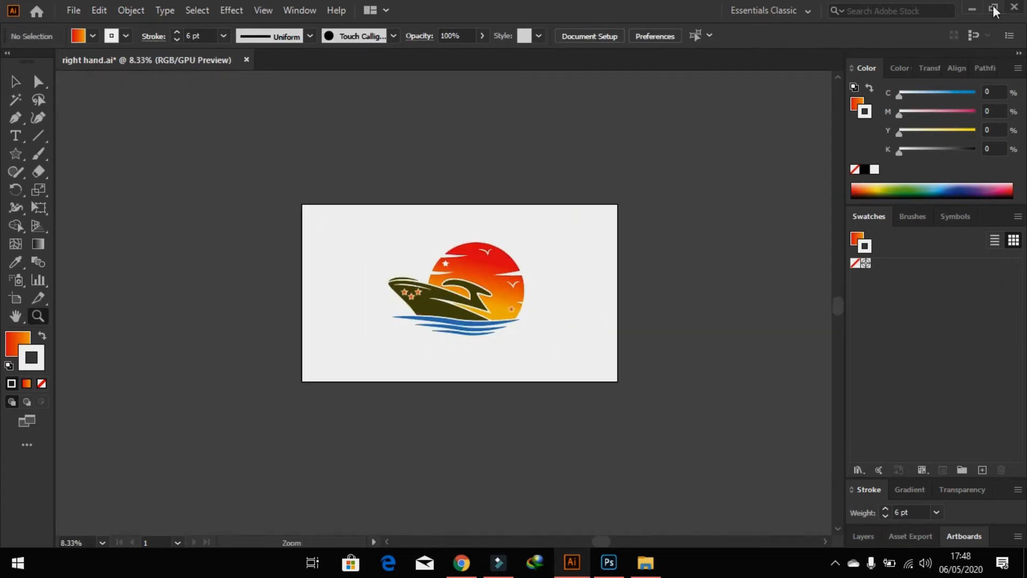
drag(297, 163, 378, 222)
drag(425, 249, 353, 201)
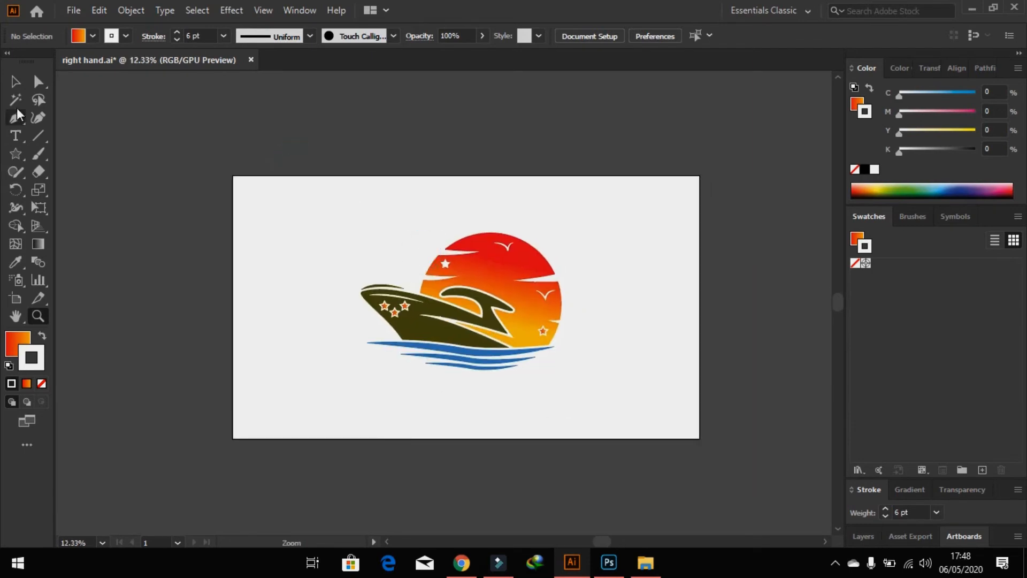
drag(607, 419, 535, 433)
click(276, 244)
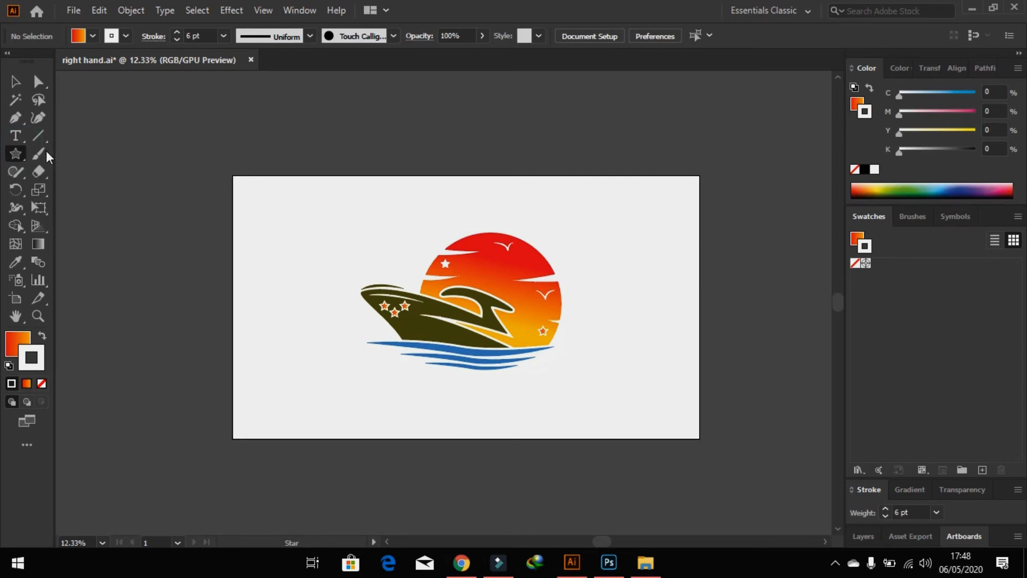
drag(239, 182, 700, 439)
click(915, 94)
click(856, 169)
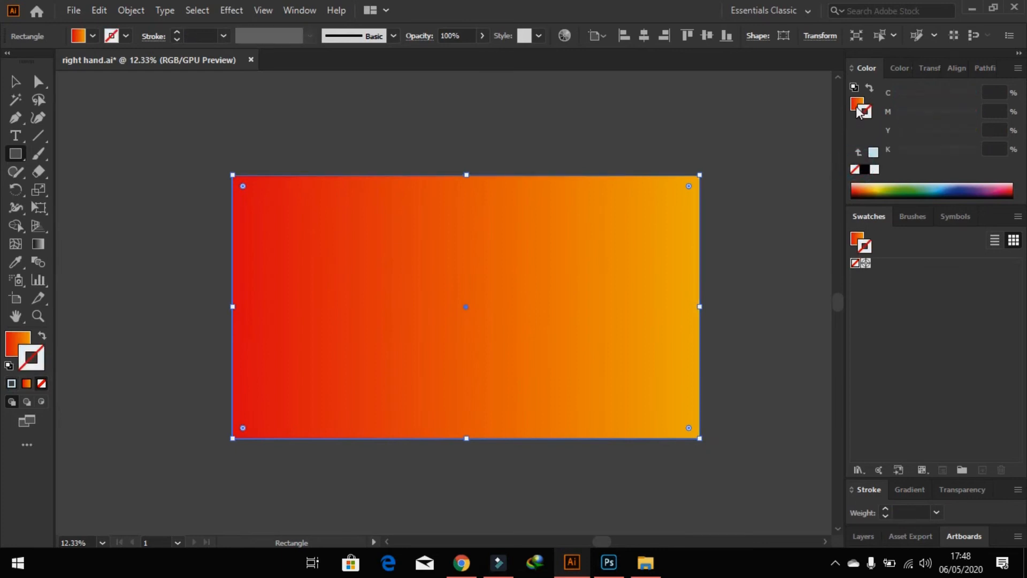
- Try to recolour the orange end of the rectangle's gradient to a light blue with 9% cyan
click(860, 101)
click(906, 95)
drag(914, 112, 896, 132)
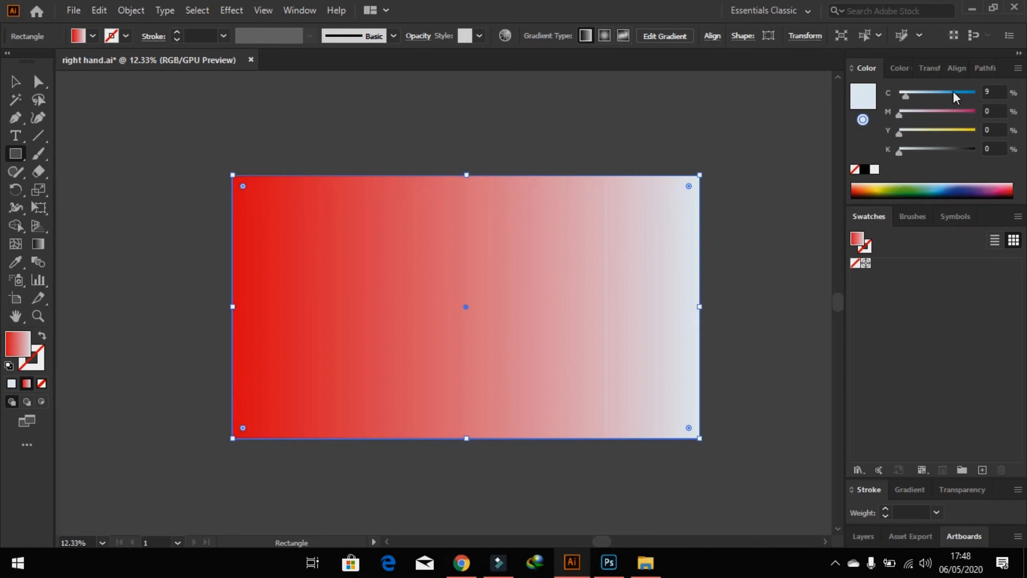
- Fill the rectangle with a solid light blue of C 17, M 0, Y 0 and K 2.26
click(900, 68)
click(897, 95)
click(866, 69)
drag(904, 94, 897, 114)
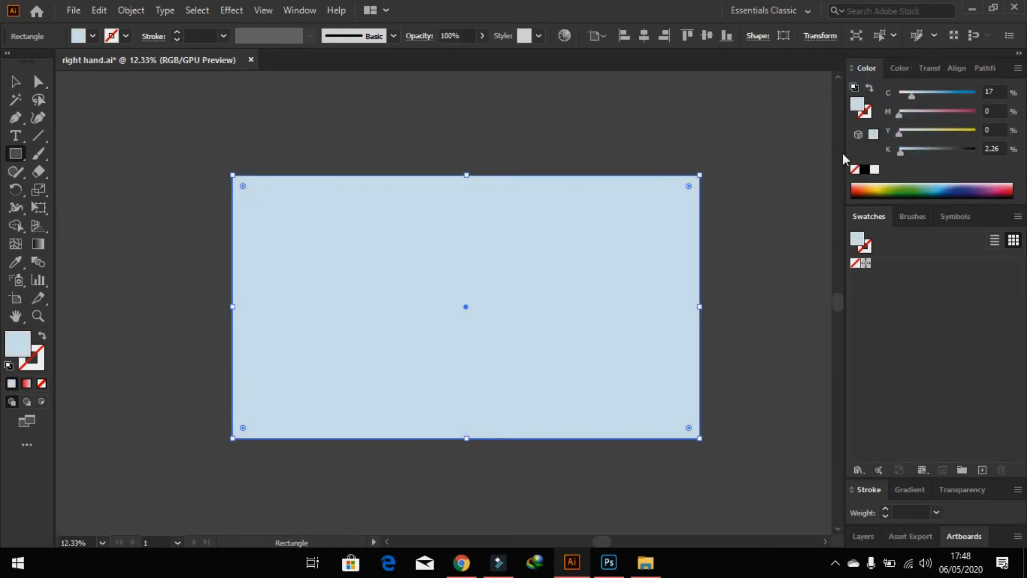
- Send the light blue rectangle to the back, behind the logo artwork
click(15, 81)
right_click(307, 253)
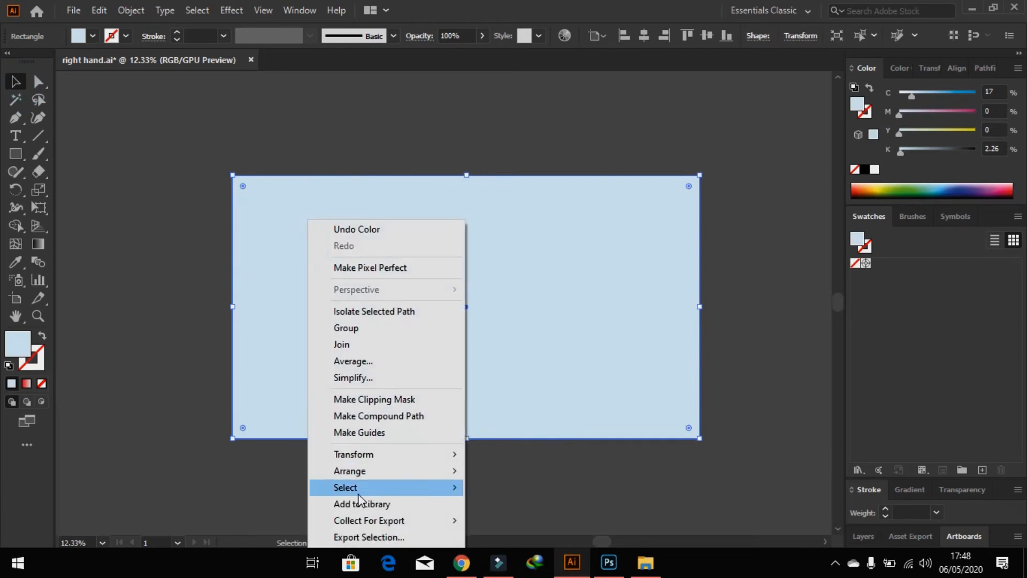
mouse_move(399, 487)
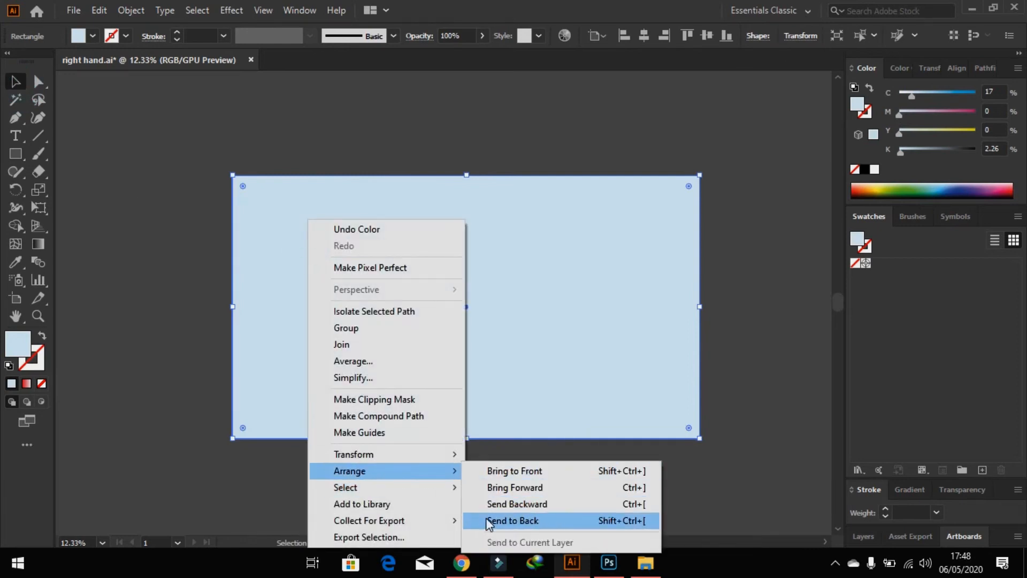
click(501, 519)
click(127, 315)
- Try to fill the boat's hull with solid black
key(z)
drag(205, 165, 327, 235)
drag(339, 303, 228, 231)
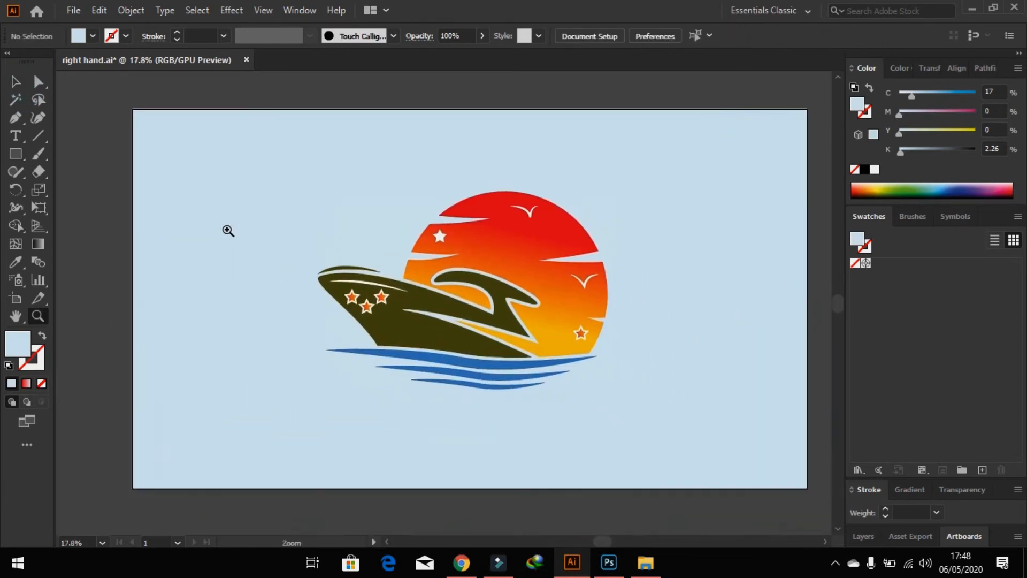
double_click(428, 347)
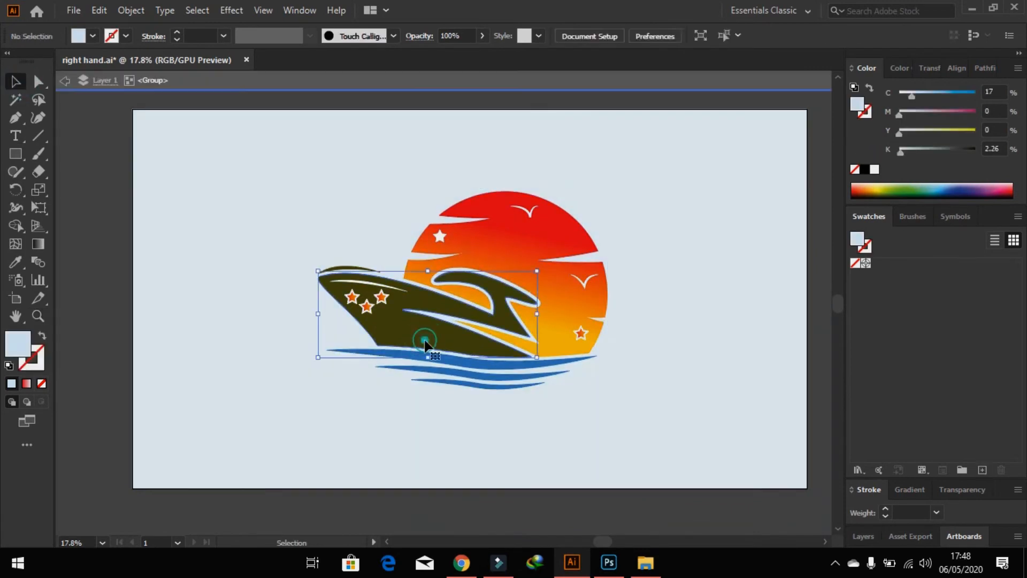
click(864, 169)
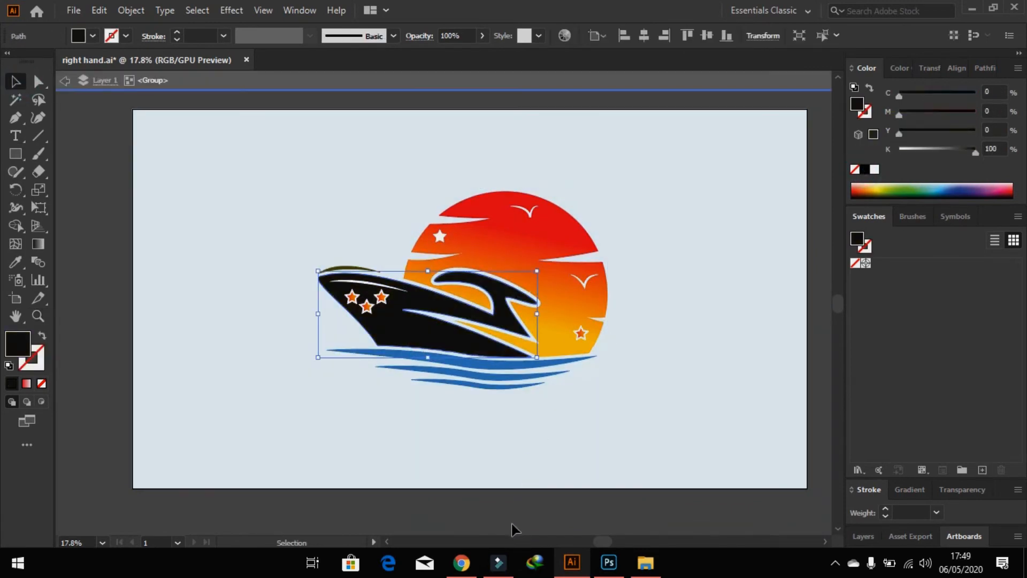
double_click(512, 524)
key(ctrl+z)
click(116, 206)
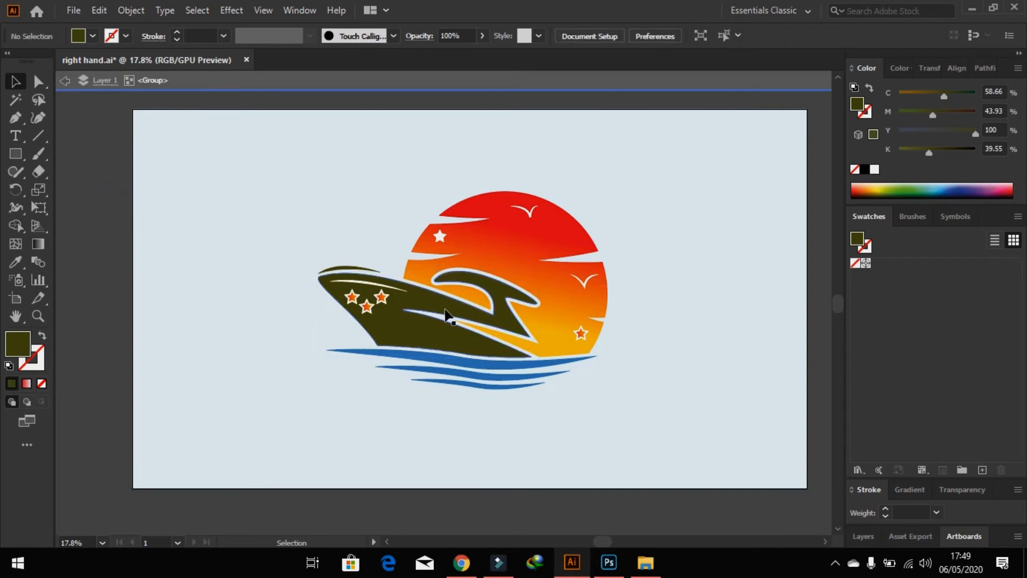
- Fill the boat's hull with a dark blue of C 100, M 100, Y 0 and K 0
double_click(446, 313)
drag(942, 95, 1023, 125)
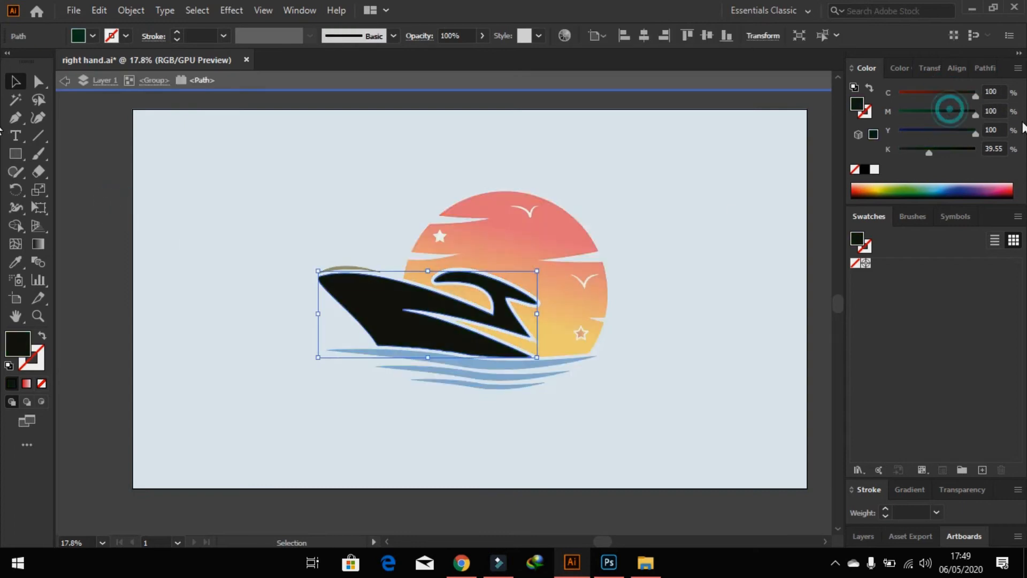
drag(911, 149, 899, 152)
double_click(814, 223)
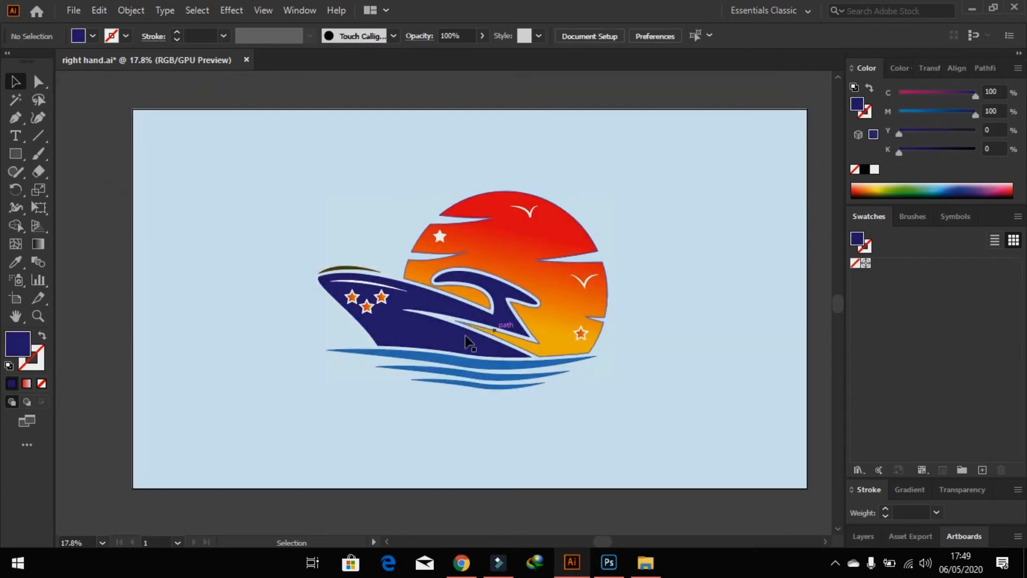
- Recolour the thin curved strip above the bow by sampling the hull's dark blue
double_click(346, 270)
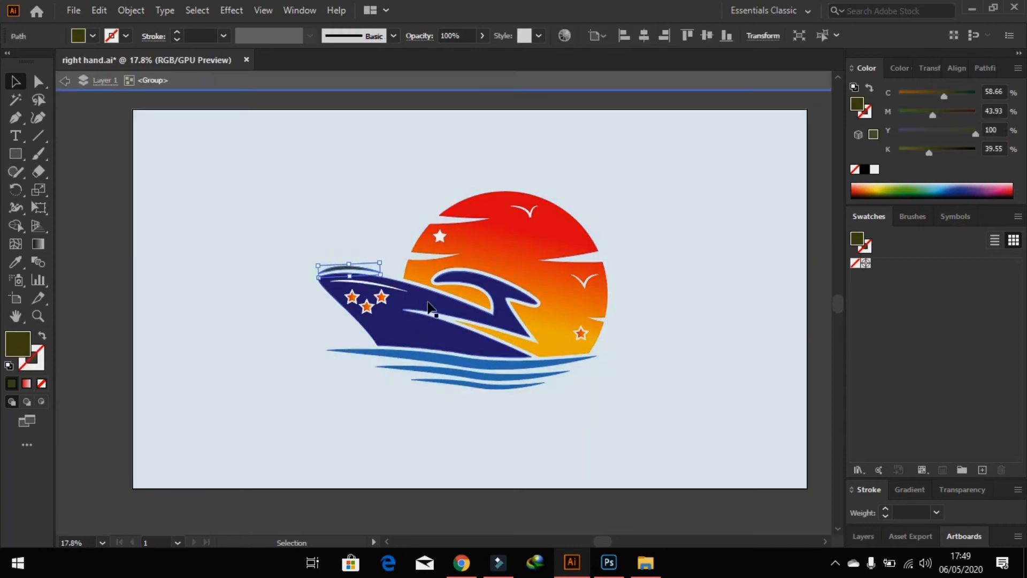
key(i)
click(430, 305)
click(37, 135)
click(284, 273)
click(556, 326)
click(18, 83)
click(109, 150)
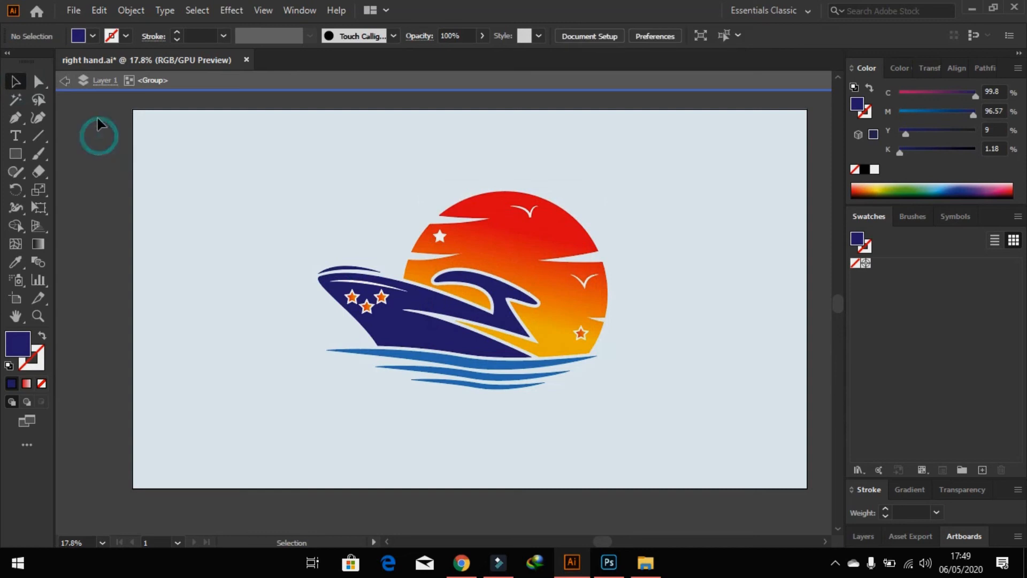
- Move the whole boat logo, without the background, toward the left edge of the artboard
drag(117, 149, 615, 446)
shift+click(442, 444)
click(419, 514)
click(413, 337)
drag(413, 337, 287, 334)
click(118, 165)
- Scale the boat logo down to about 70 percent of its size, leaving room for text beside it
key(z)
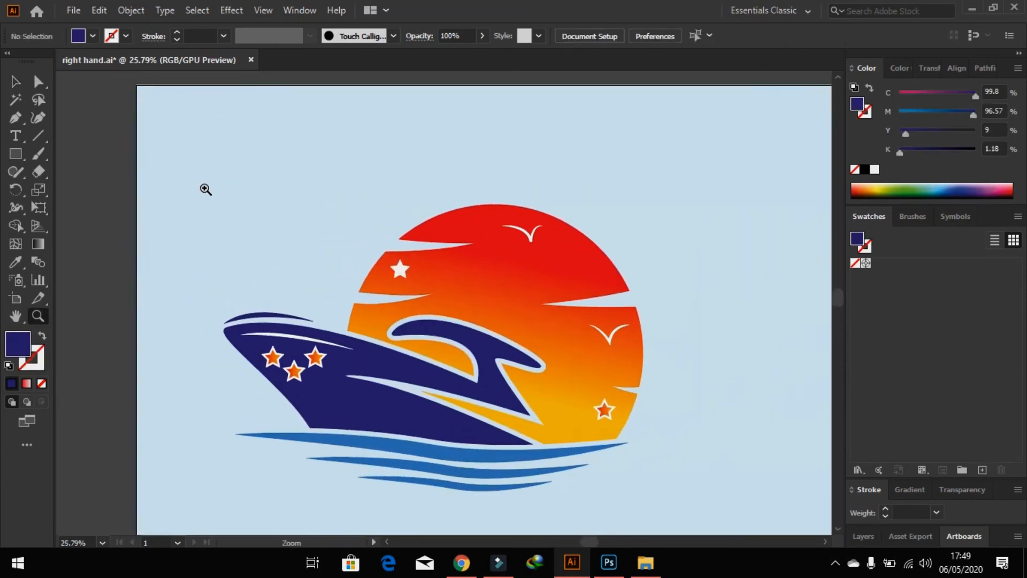
alt+click(601, 248)
drag(642, 264, 473, 250)
click(16, 84)
click(450, 369)
drag(469, 394, 399, 345)
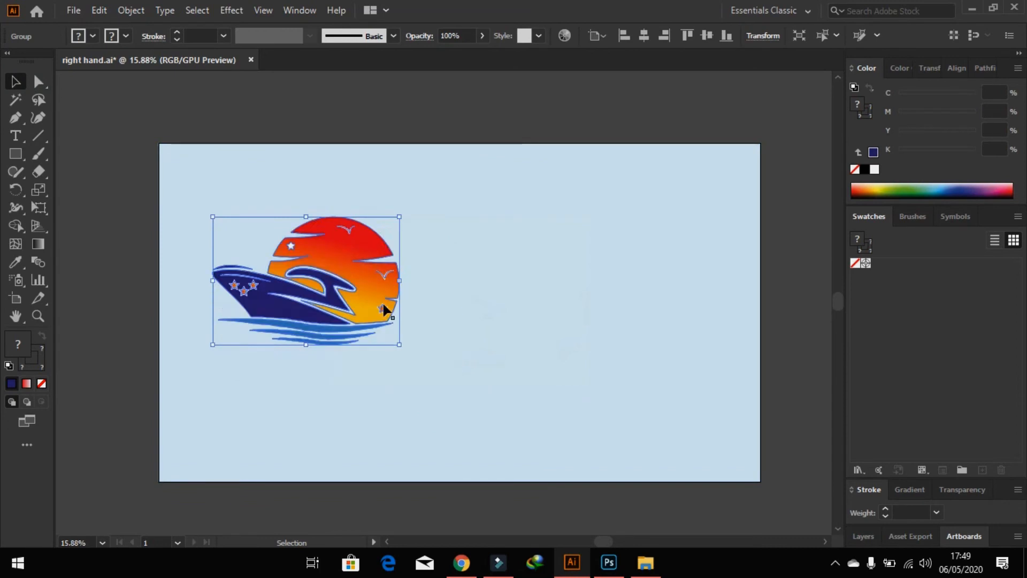
click(185, 323)
- Add a text line reading "Tristar" to the right of the boat logo, enlarged to about 450 pt
key(z)
drag(188, 223, 409, 317)
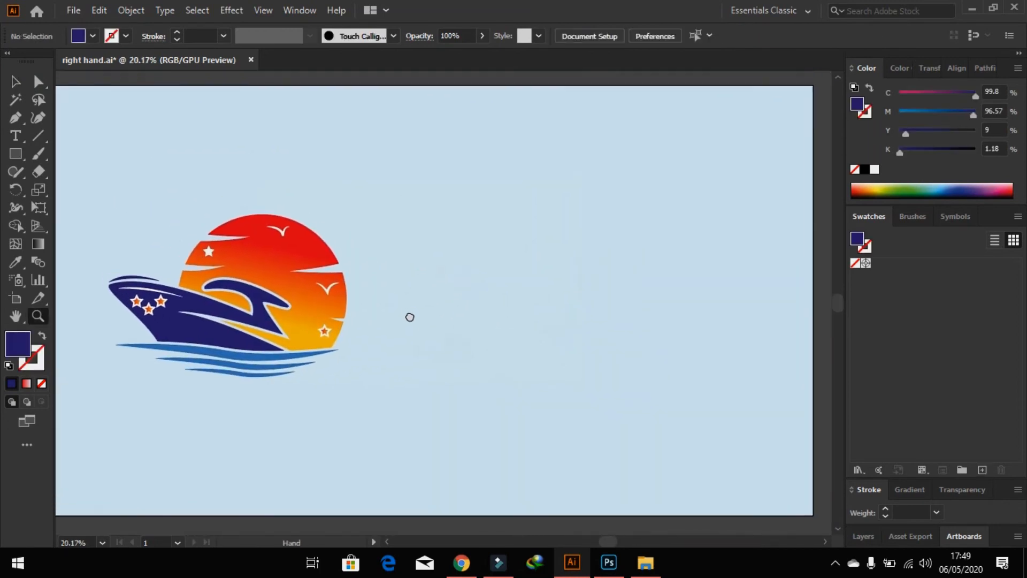
click(423, 269)
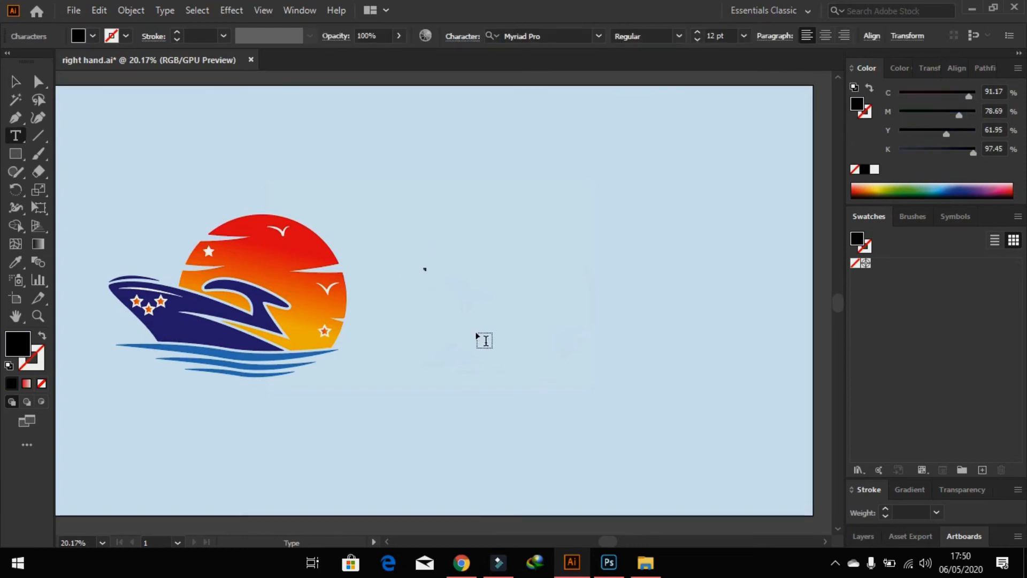
click(18, 88)
drag(433, 278, 609, 417)
drag(457, 267, 523, 198)
drag(491, 279, 487, 305)
double_click(512, 267)
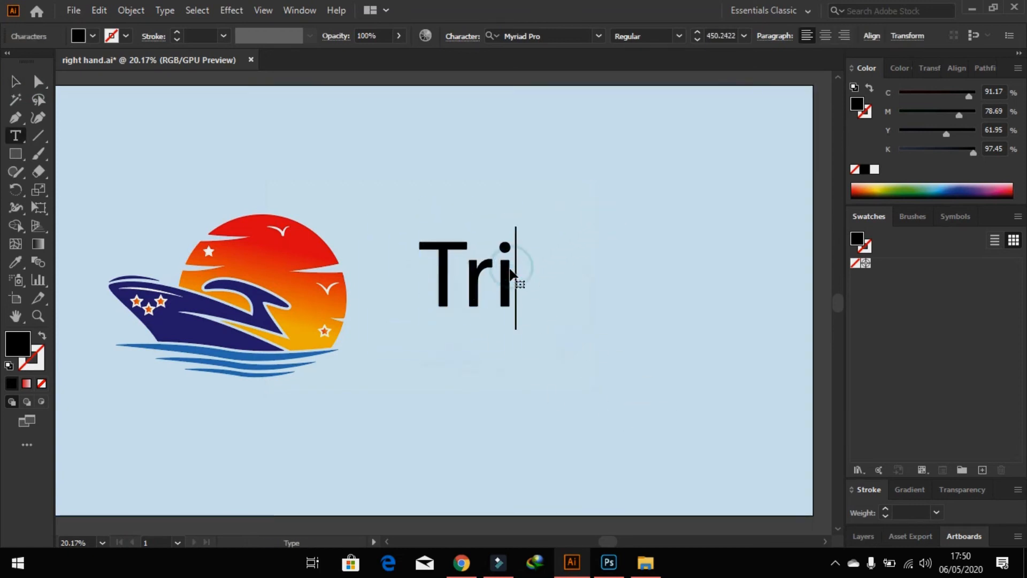
text(star)
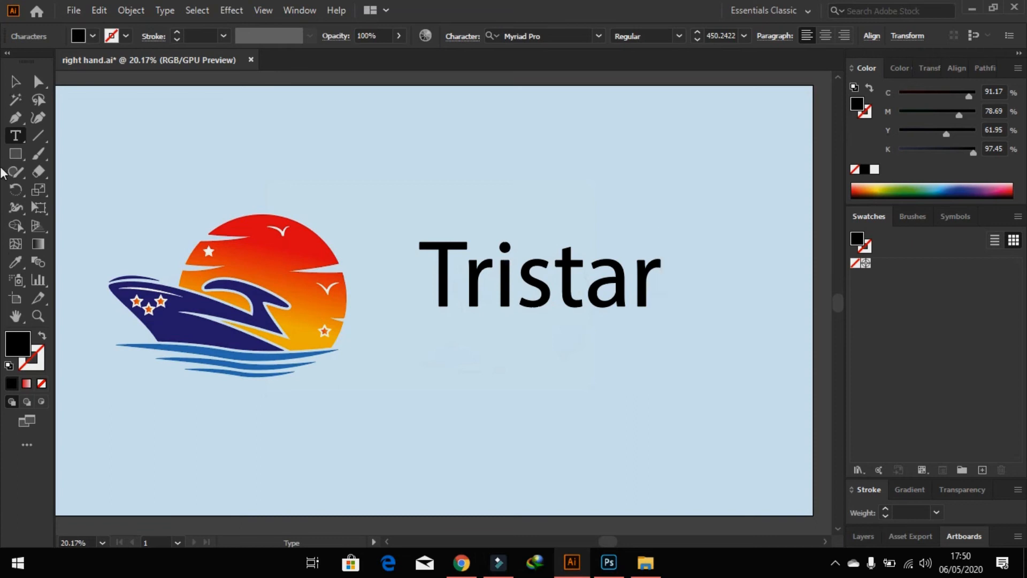
- Try the Amontillado font on the Tristar text and set it to D-DIN in the DIN-Bold style
click(16, 84)
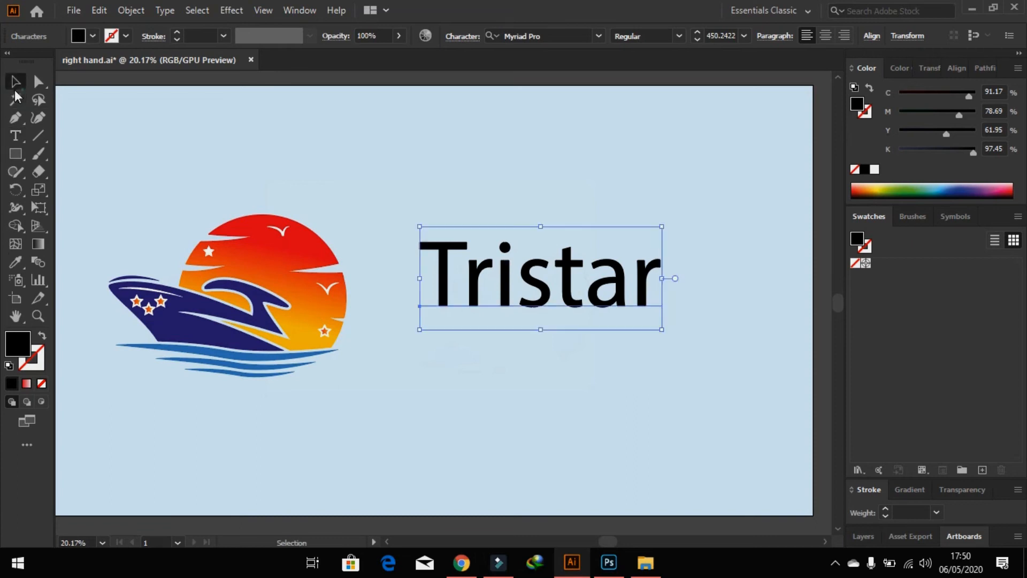
click(598, 39)
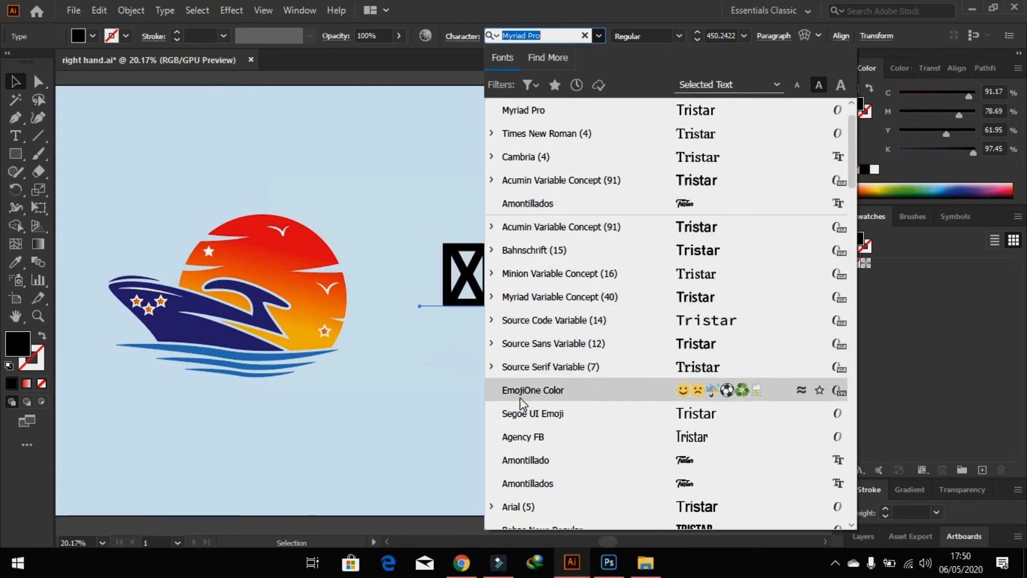
click(507, 461)
click(598, 36)
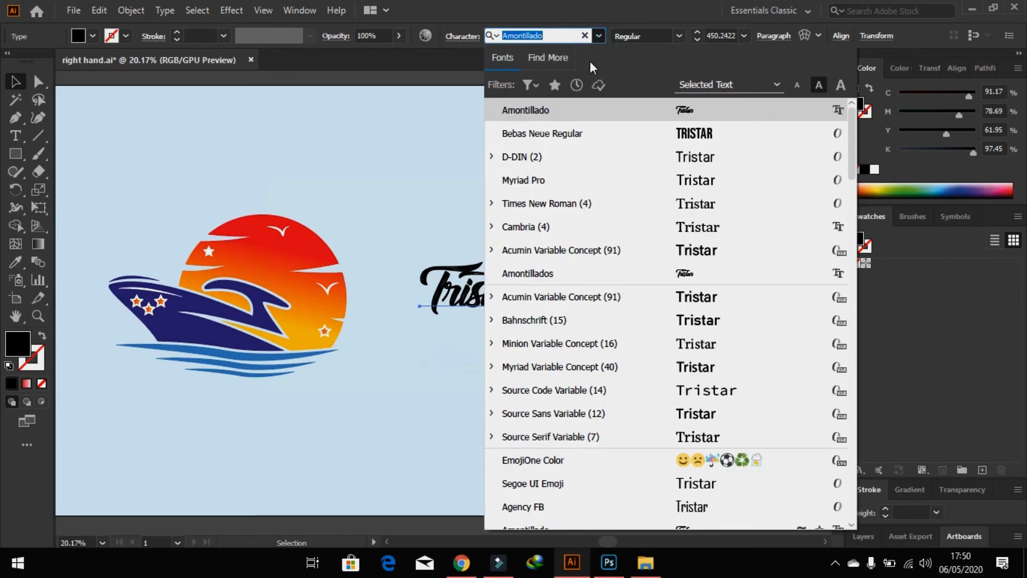
click(537, 154)
click(671, 39)
click(666, 67)
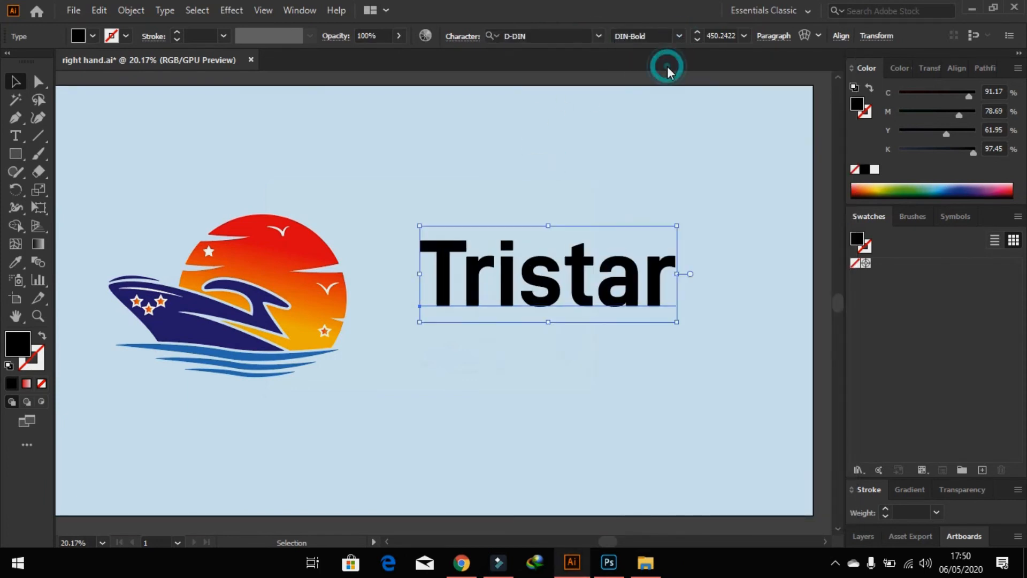
- Set the Tristar text to all caps and move it slightly left, closer to the logo
click(451, 38)
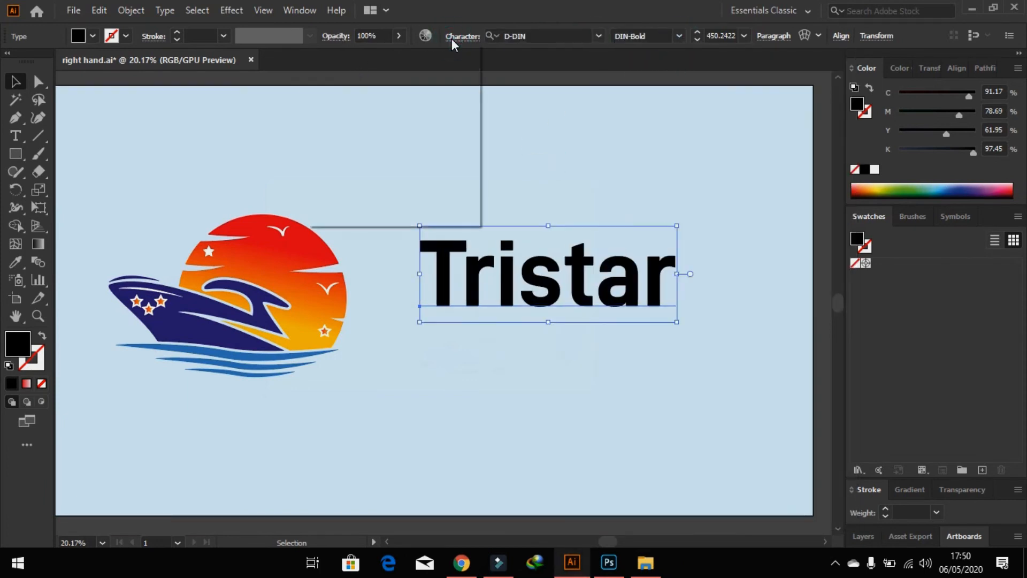
click(320, 191)
click(616, 76)
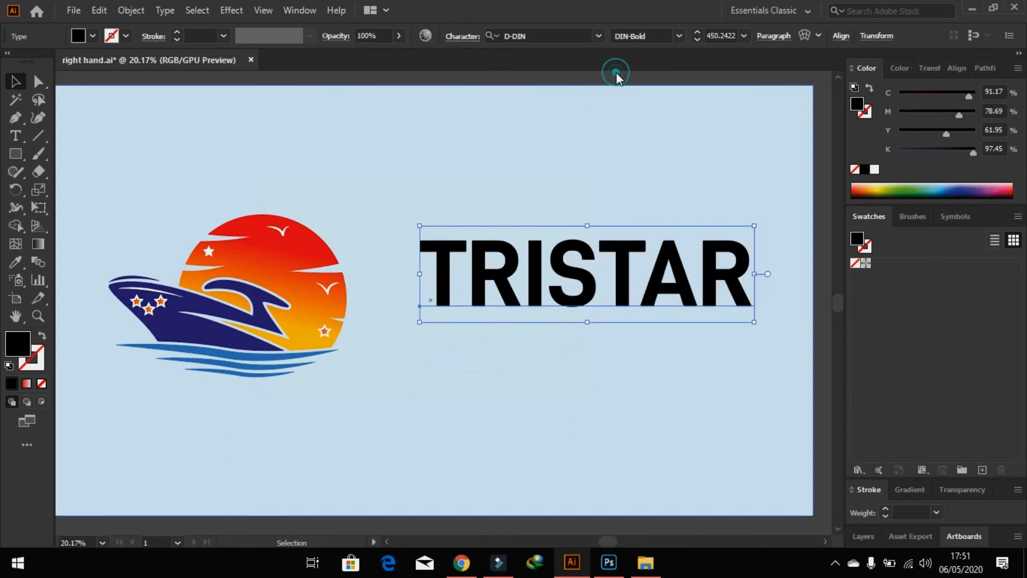
drag(574, 274, 541, 273)
- Scale the boat logo down slightly and move it toward the TRISTAR text
click(326, 310)
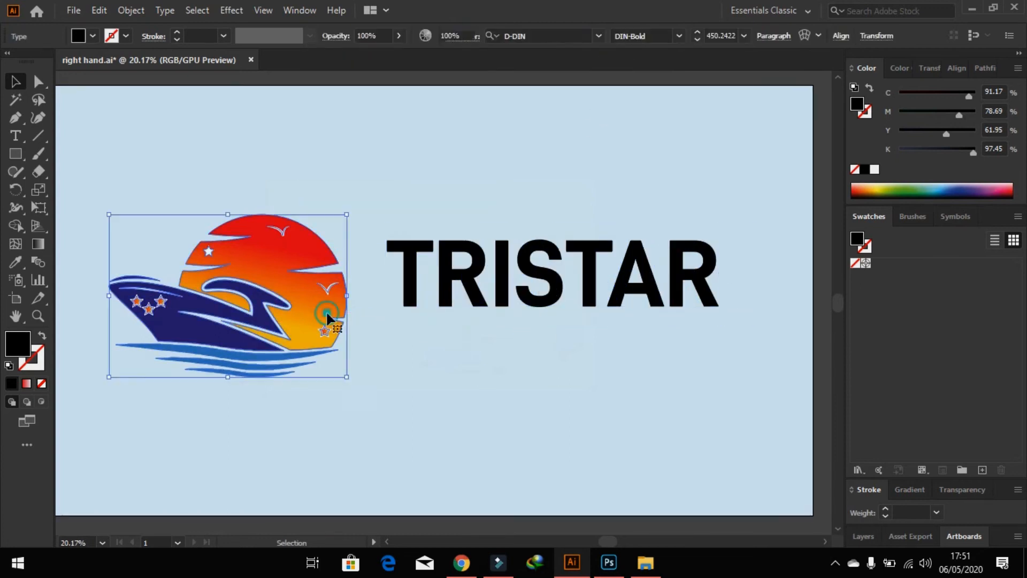
drag(351, 375, 316, 355)
drag(285, 309, 307, 308)
click(362, 382)
- Duplicate the TRISTAR text directly below itself and change the copy's wording to "SEA TOURS"
click(447, 276)
drag(443, 273, 443, 362)
double_click(442, 364)
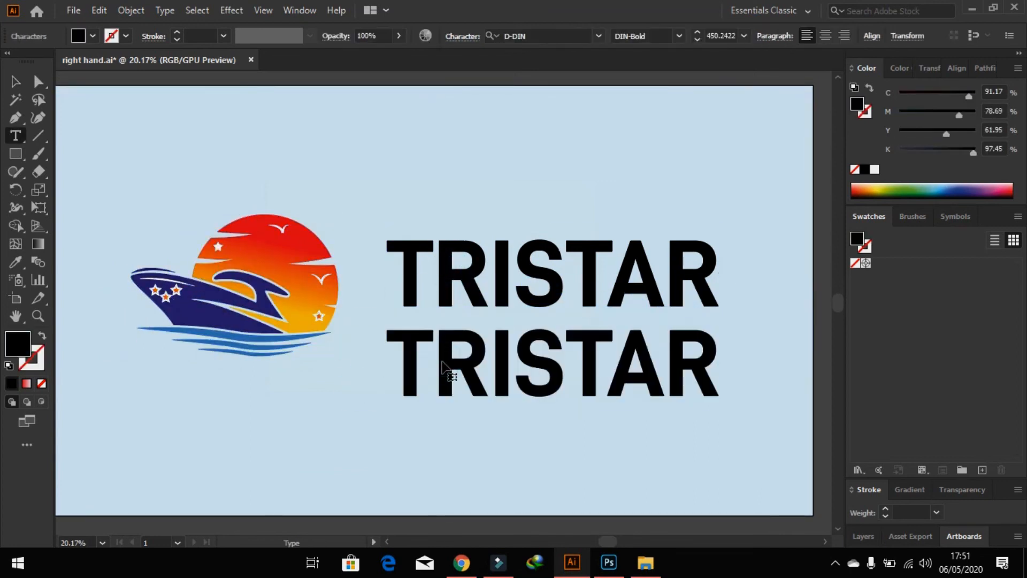
key(ctrl+a)
text(SEA TOUR)
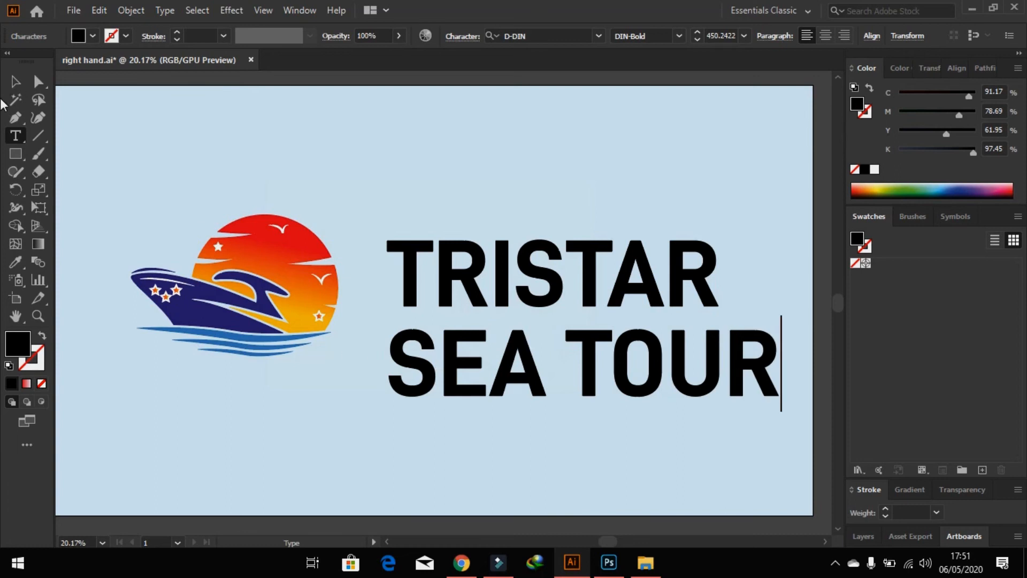
text(S)
click(16, 81)
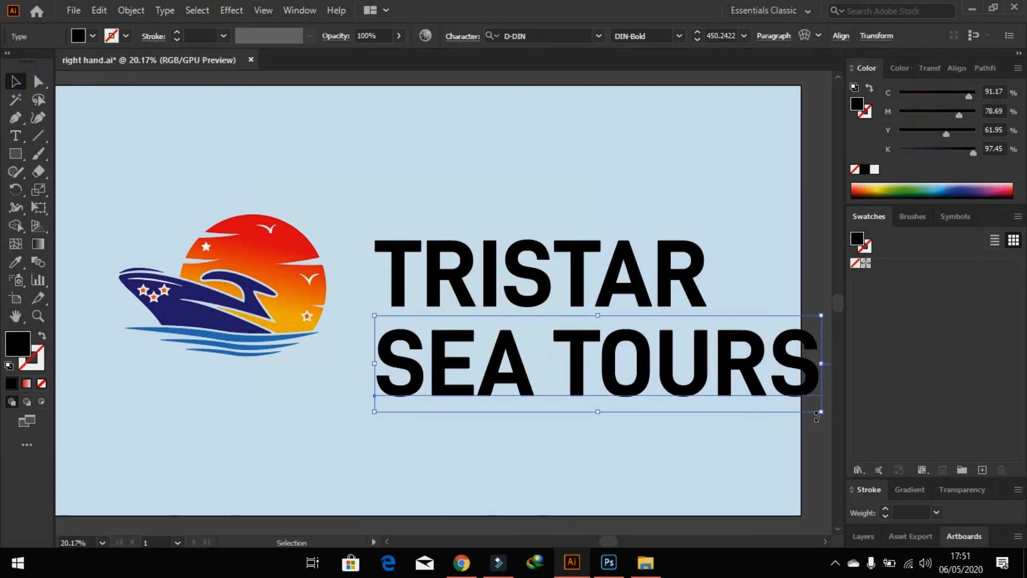
- Scale the SEA TOURS text down to about 165 pt and right-align it with TRISTAR
drag(822, 413, 546, 363)
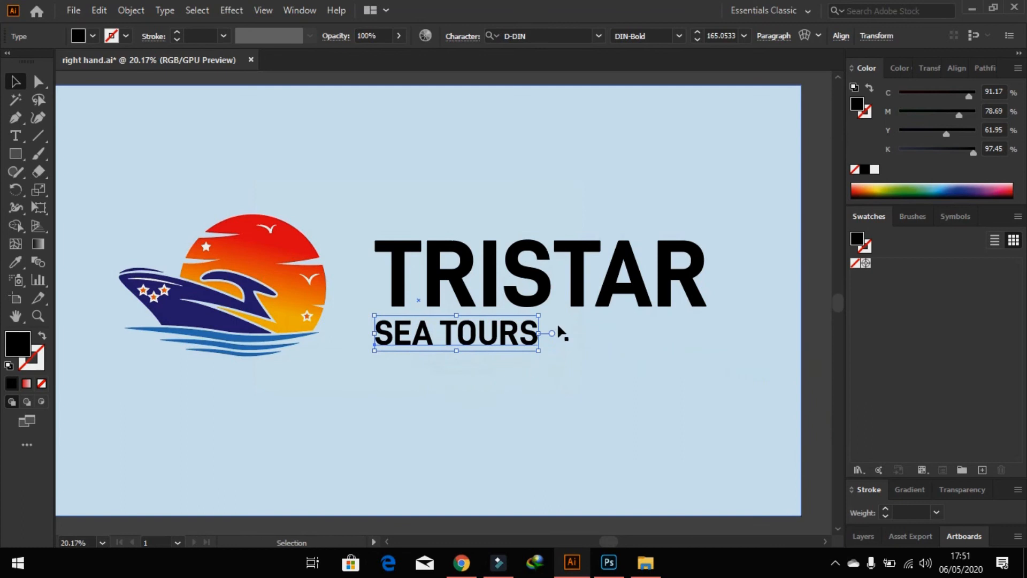
shift+click(581, 307)
click(876, 42)
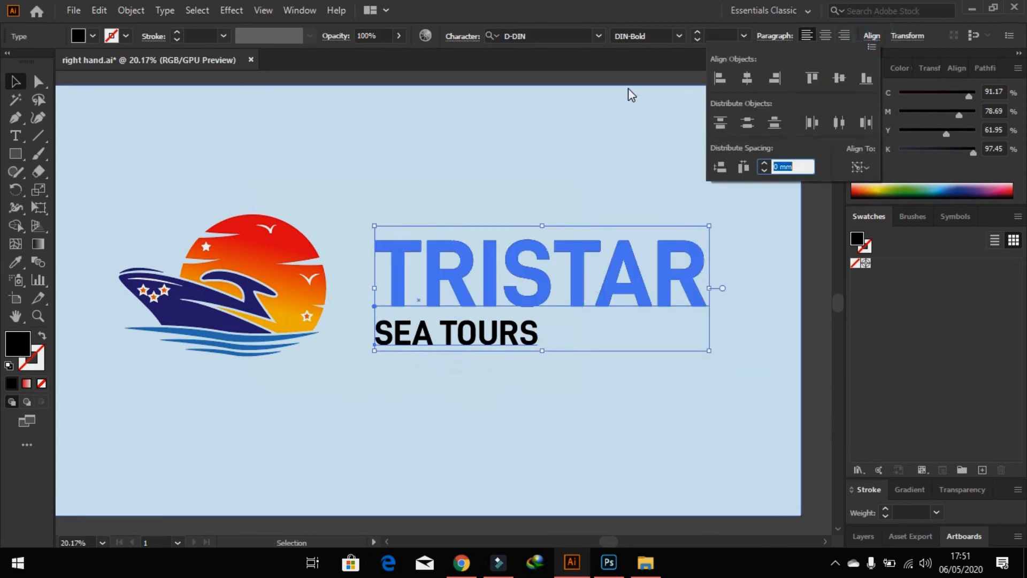
click(775, 78)
click(820, 236)
- Vertically centre-align the TRISTAR text with the boat logo
click(619, 268)
shift+click(315, 246)
click(310, 229)
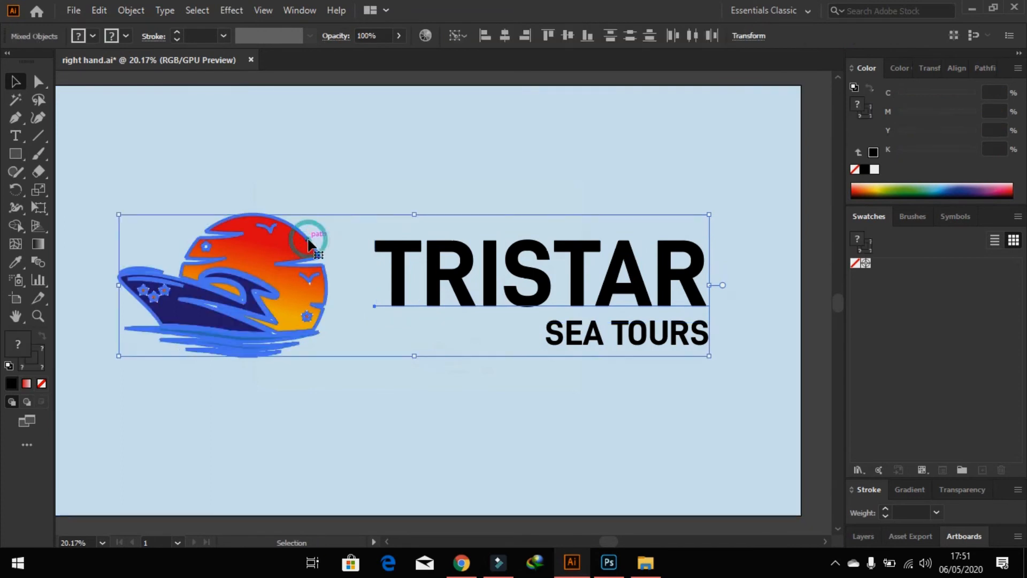
click(568, 36)
key(a)
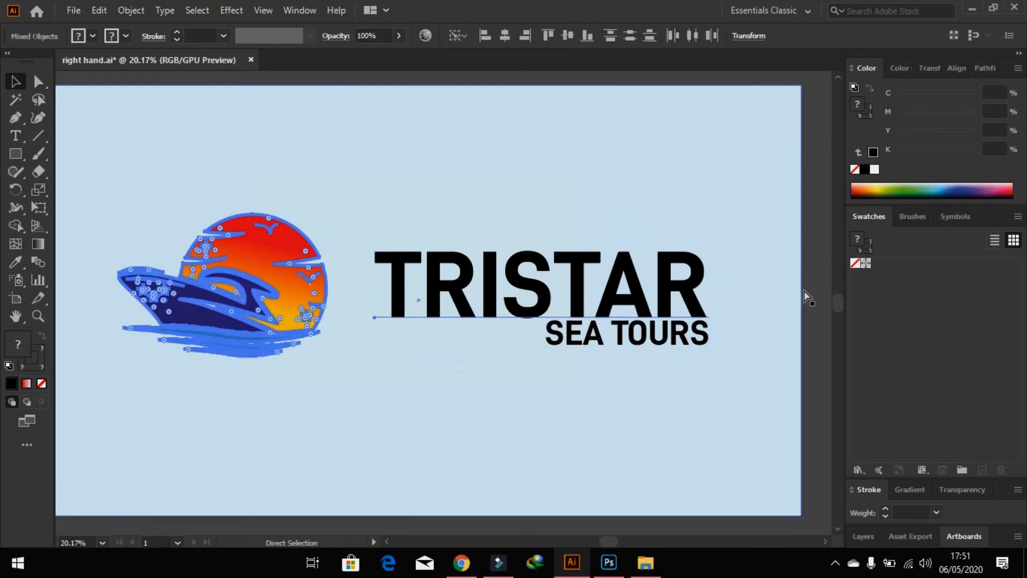
click(191, 90)
- Move the TRISTAR and SEA TOURS text lines up slightly, leaving a small gap between them
key(ctrl+s)
drag(472, 268, 472, 251)
drag(607, 334, 608, 325)
click(626, 245)
key(Up)
key(Up)
key(Up)
key(Up)
key(Up)
key(Up)
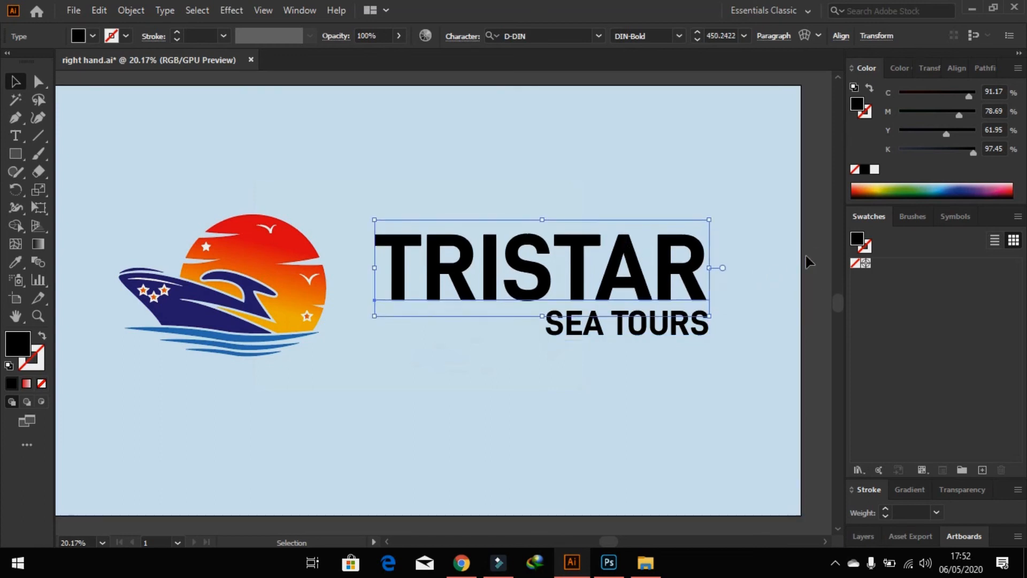
- Move the boat logo slightly right, closer to the two text lines
click(808, 261)
drag(304, 292, 325, 293)
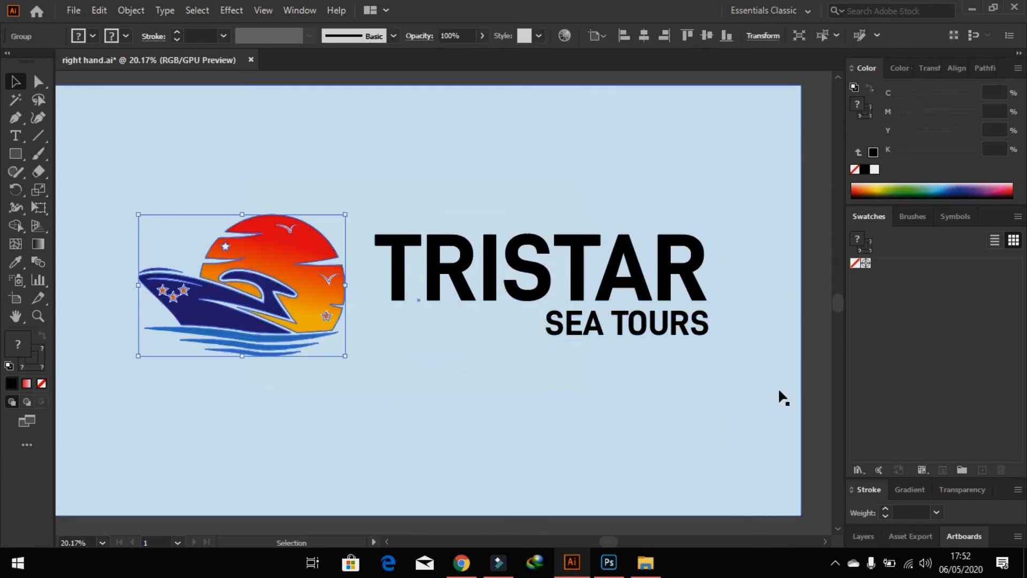
click(802, 389)
- Duplicate the TRISTAR text below the boat logo and shrink the copy to about 78 pt
click(551, 278)
drag(551, 278, 382, 423)
drag(542, 460, 267, 413)
- Convert the small TRISTAR text copy below the waves to outlines
key(z)
drag(163, 285, 391, 381)
key(space)
drag(434, 391, 486, 353)
click(15, 82)
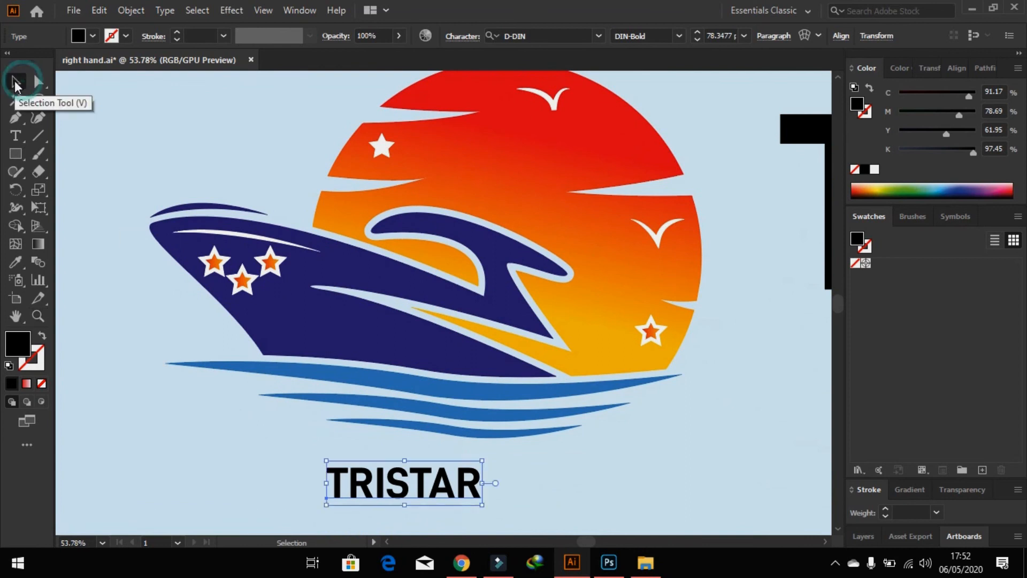
key(shift+ctrl+o)
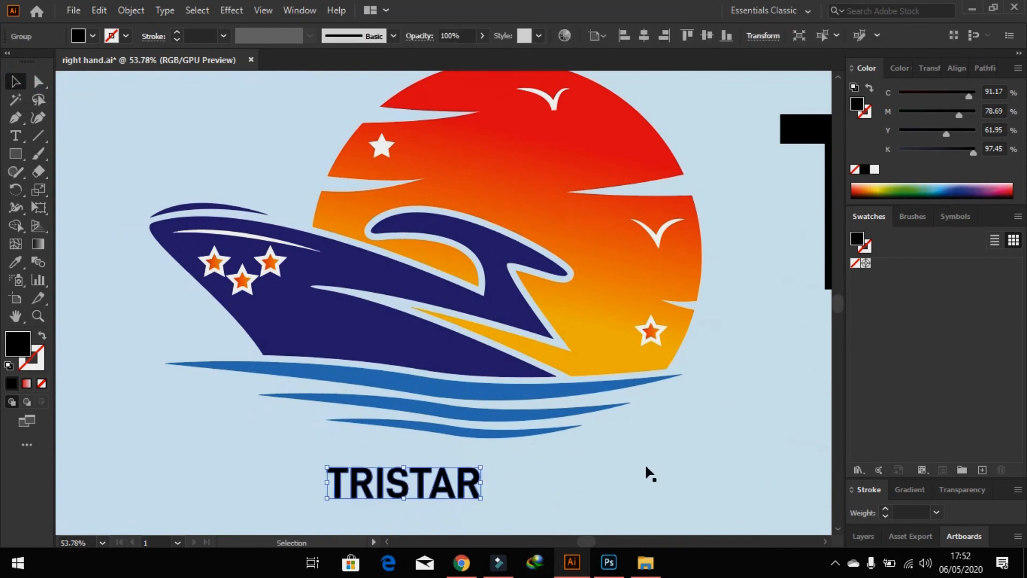
- Place the outlined TRISTAR lettering on the boat's lower hull, slightly reduced, and fill it with white
drag(443, 484, 413, 351)
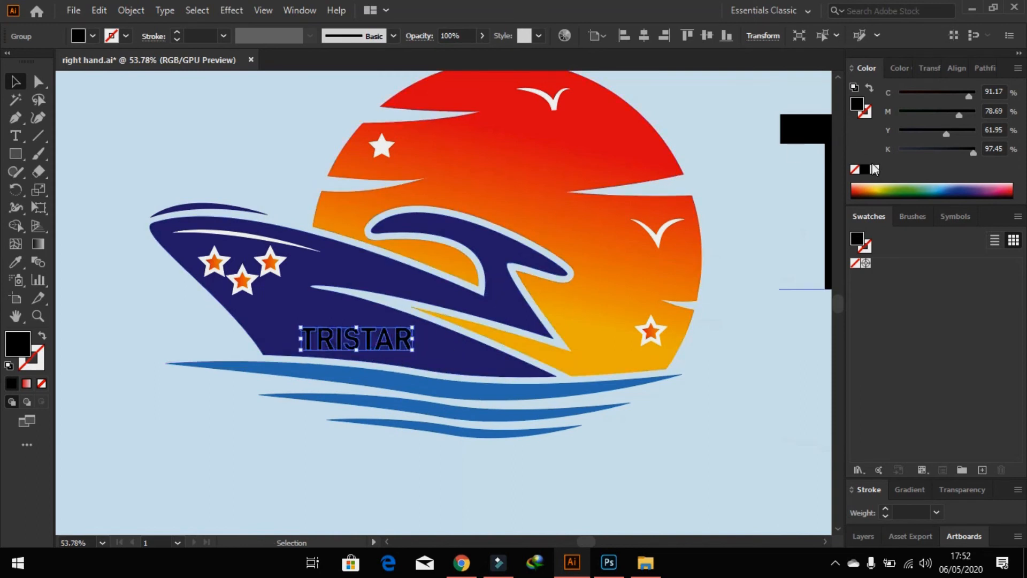
click(874, 169)
click(461, 348)
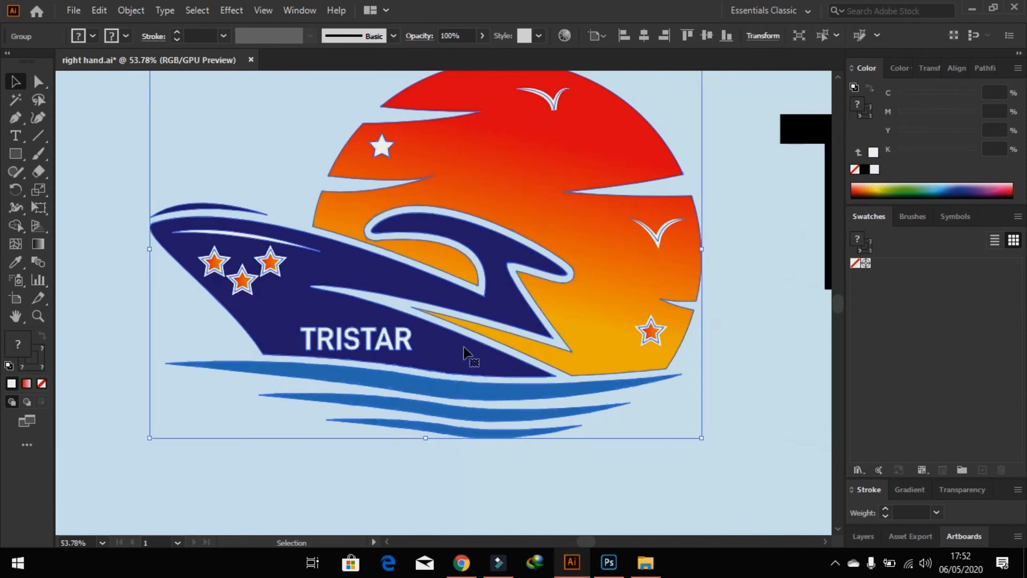
scroll(455, 349, down, 3)
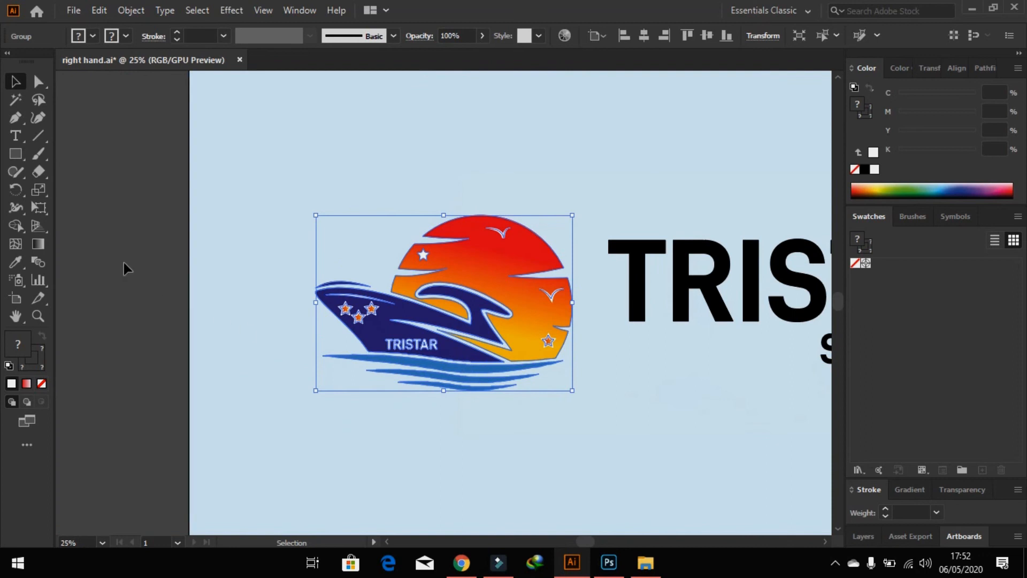
- Recolour the large TRISTAR and SEA TOURS text lines with the navy blue sampled from the boat's hull
click(124, 262)
scroll(300, 268, right, 5)
click(480, 276)
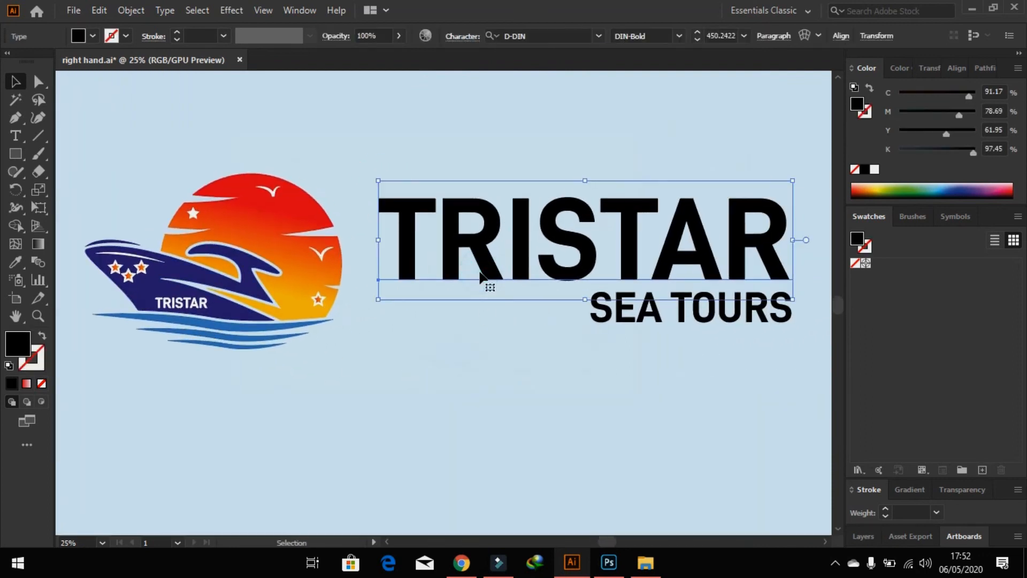
key(i)
click(260, 321)
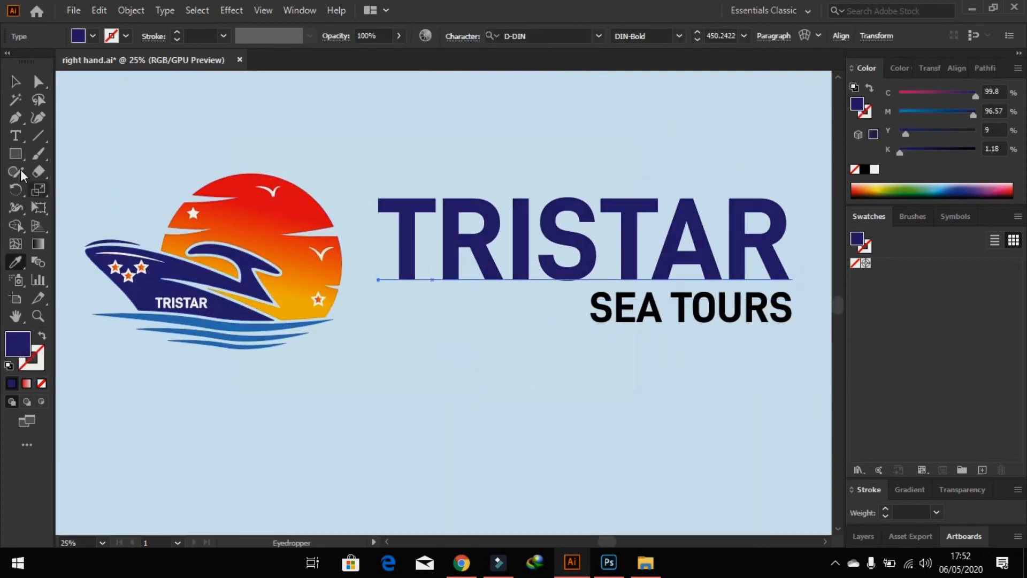
key(v)
click(683, 328)
key(i)
click(234, 309)
key(v)
click(118, 146)
- Review the complete boat logo and its two text lines on the artboard
key(ctrl+minus)
key(ctrl+minus)
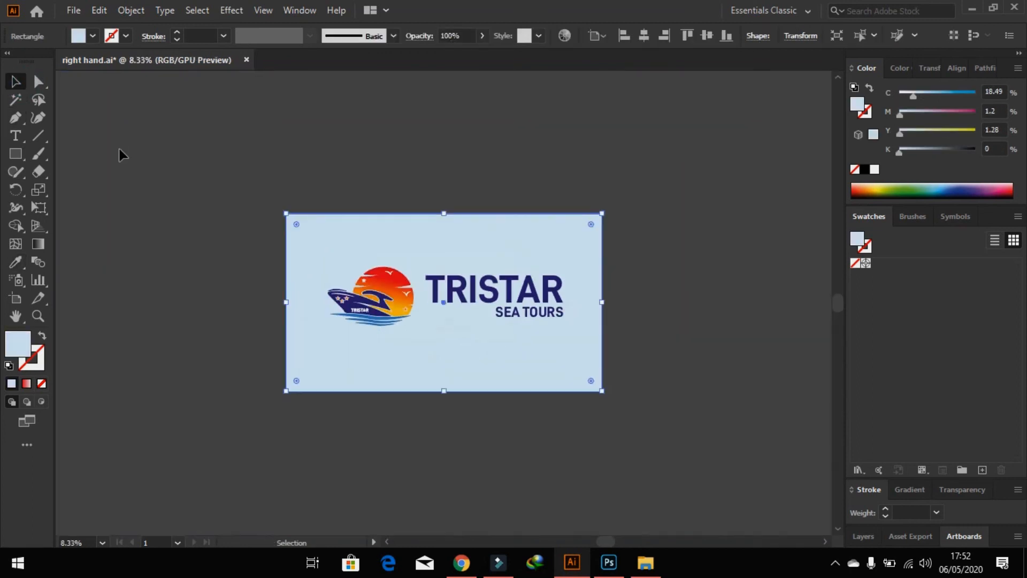
click(120, 150)
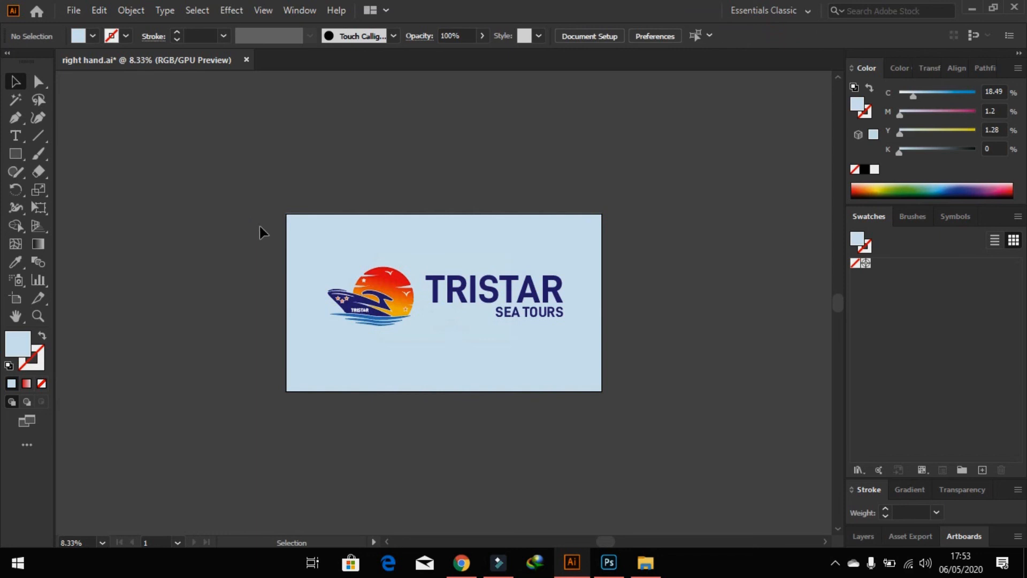
key(z)
drag(259, 198, 629, 425)
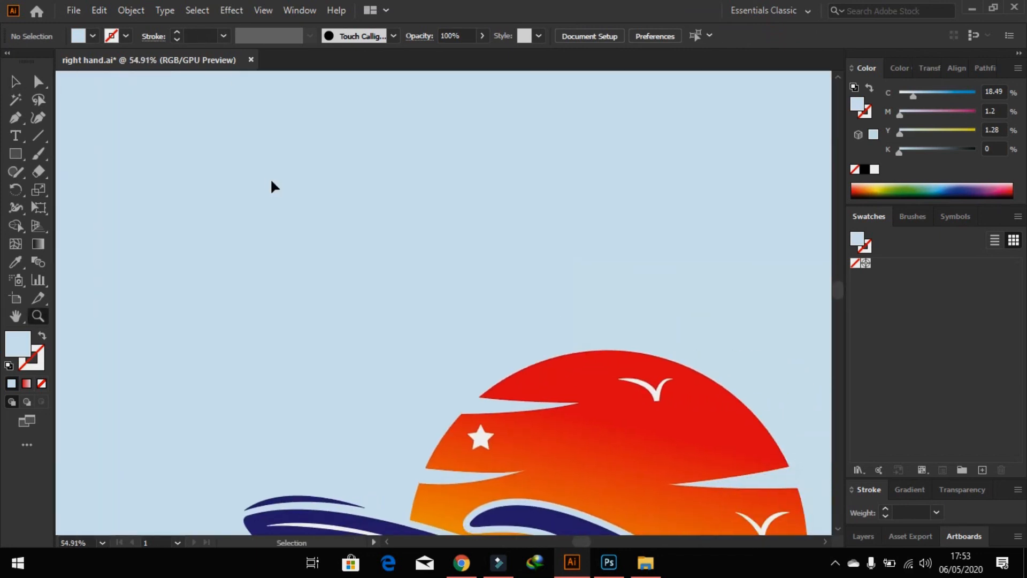
key(ctrl+minus)
key(ctrl+minus)
key(ctrl+minus)
key(ctrl+minus)
drag(406, 242, 222, 152)
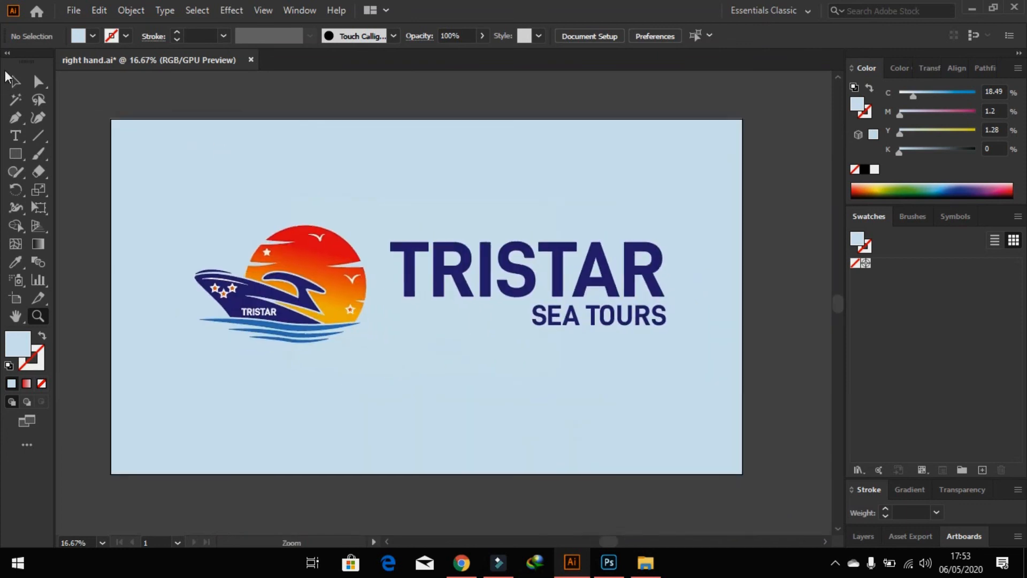
- Shrink the boat logo with both text lines to about half size and place them in the artboard's upper-left area
click(11, 80)
click(284, 291)
shift+click(642, 316)
drag(653, 339, 294, 271)
drag(344, 240, 303, 193)
click(72, 317)
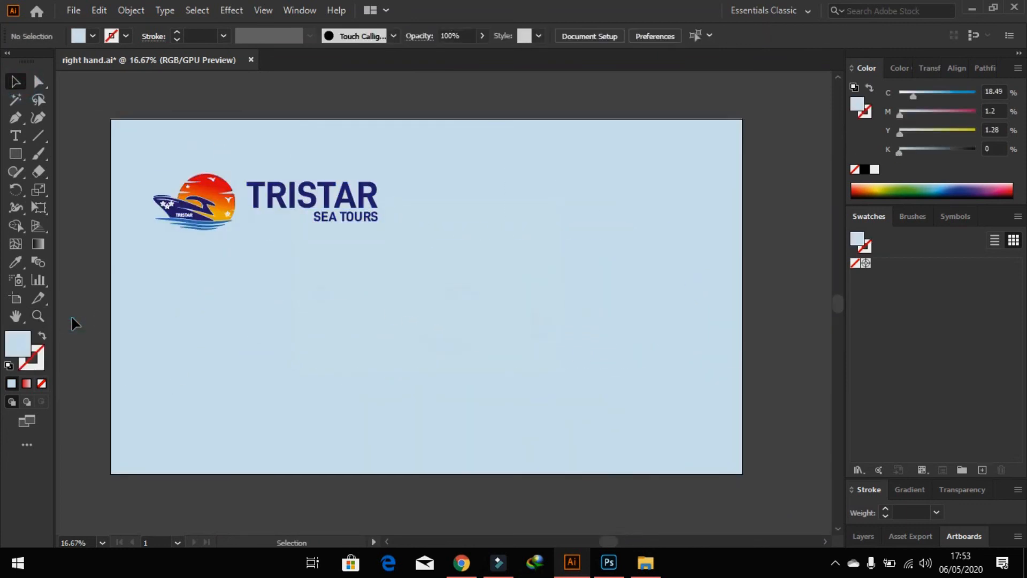
- Inside the boat group, set the stroke weight of the three hull stars to 3 pt
double_click(169, 212)
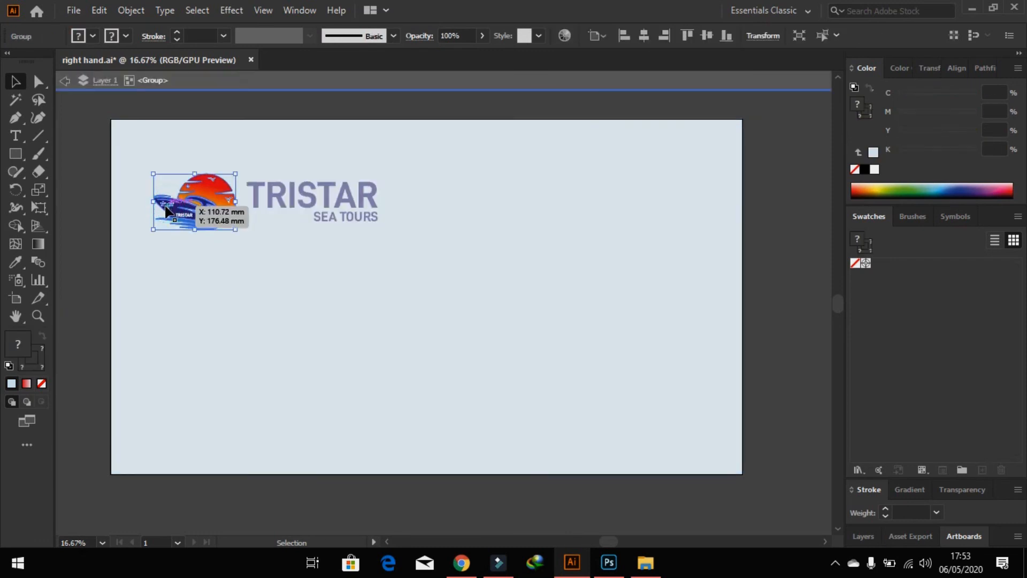
double_click(165, 206)
click(168, 205)
key(z)
drag(136, 193, 191, 230)
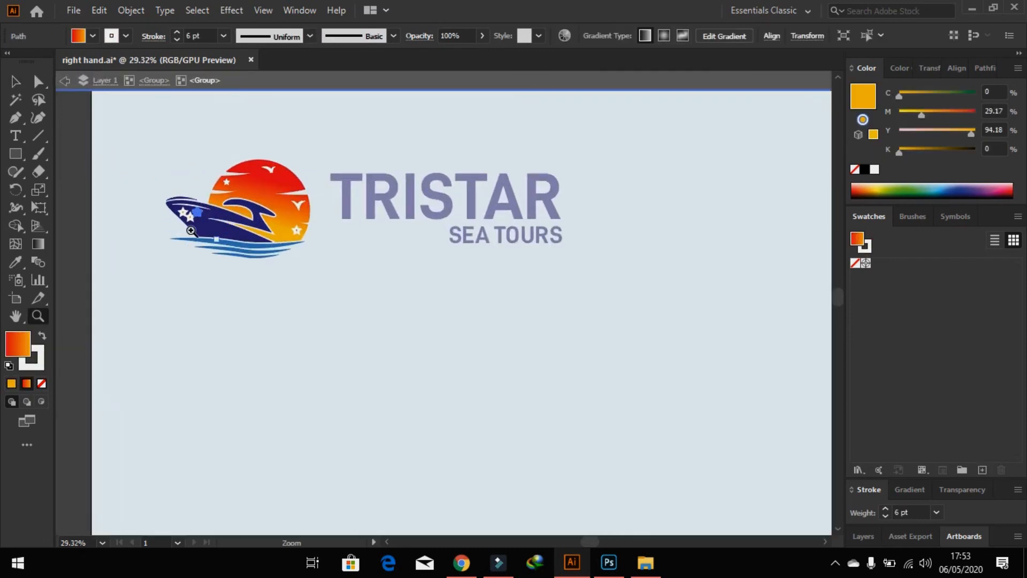
shift+click(195, 215)
click(127, 266)
click(179, 235)
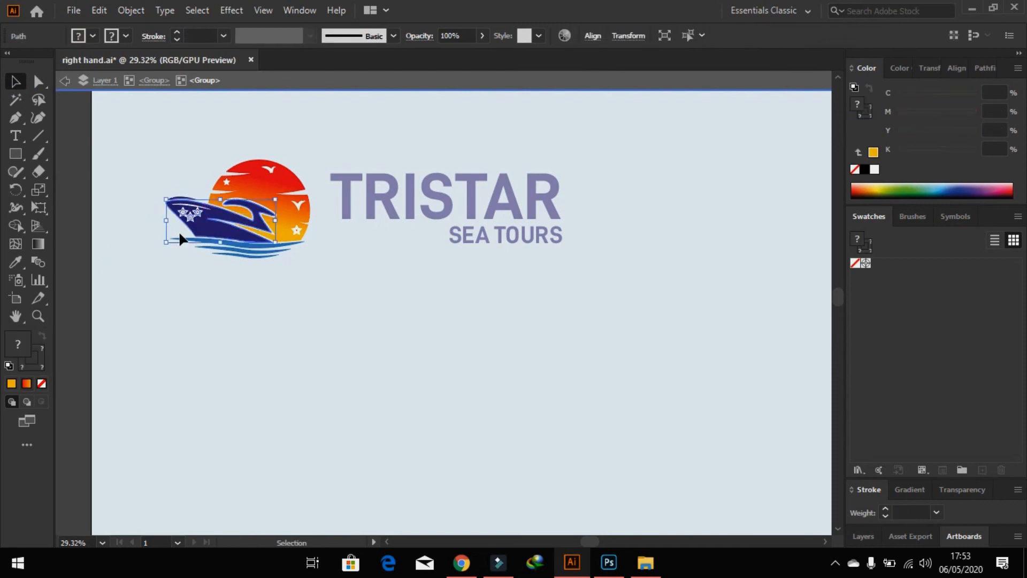
shift+click(207, 234)
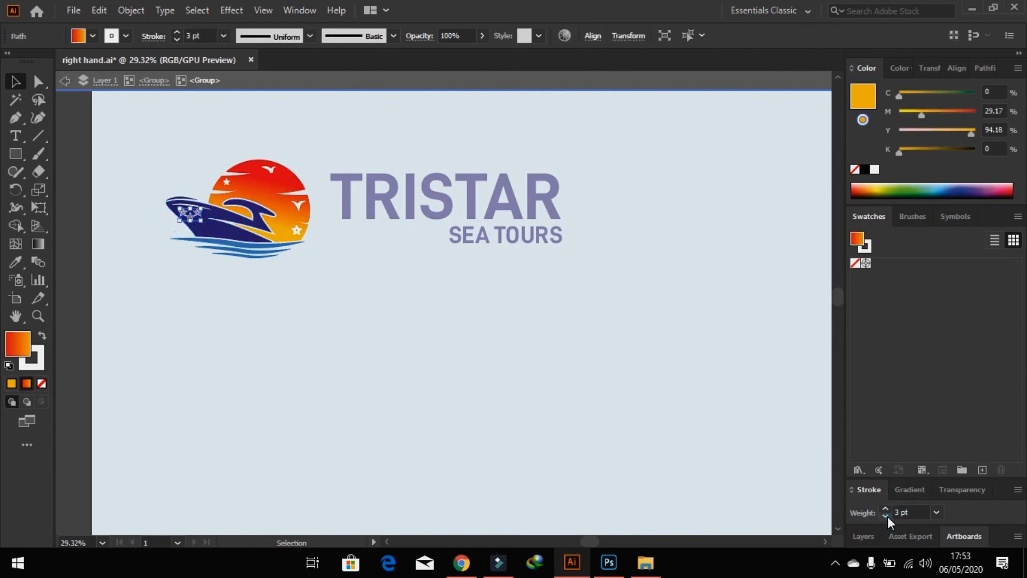
double_click(69, 280)
- Duplicate the boat logo with its text lines below the original and enlarge the copy
drag(100, 136, 307, 267)
drag(306, 219, 320, 385)
scroll(385, 396, down, 3)
drag(308, 267, 448, 359)
- Move the copy's TRISTAR and SEA TOURS lines from beside the boat to directly beneath its waves
drag(383, 297, 430, 297)
click(540, 290)
scroll(535, 268, up, 3)
drag(506, 192, 372, 466)
drag(531, 442, 603, 391)
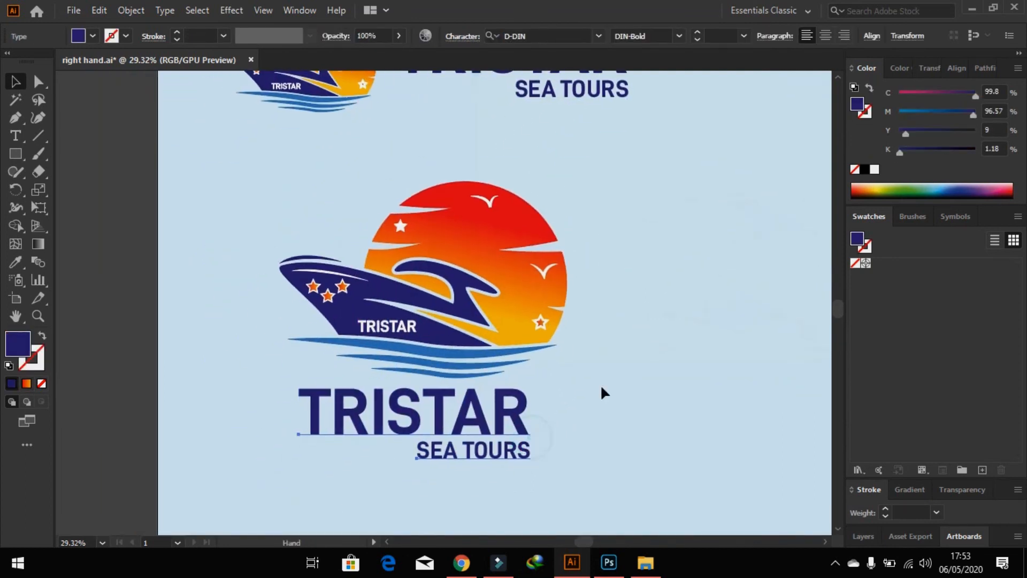
- Centre the SEA TOURS line under TRISTAR and shift both lines slightly right beneath the enlarged boat
click(871, 36)
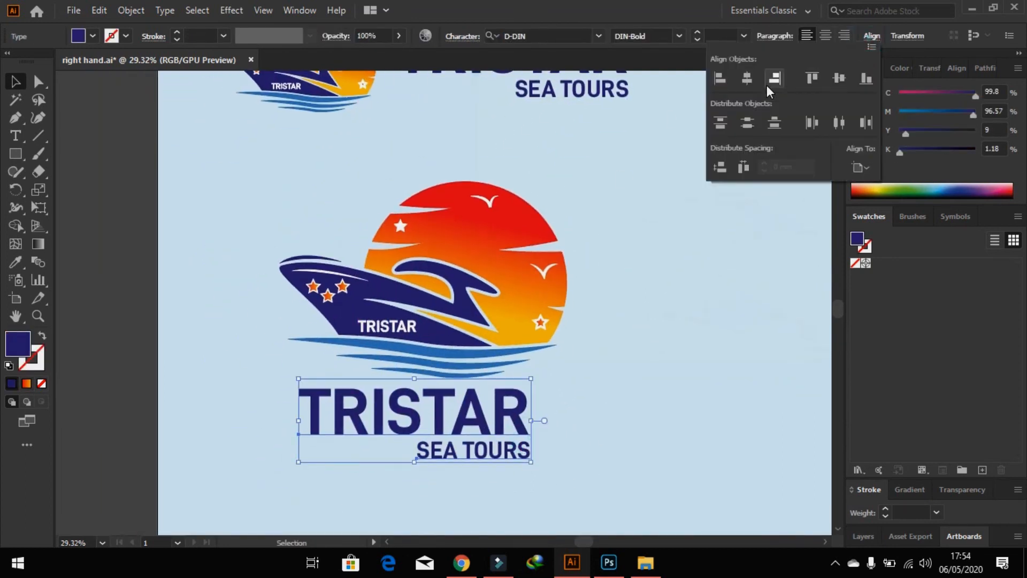
click(766, 88)
drag(658, 393, 390, 407)
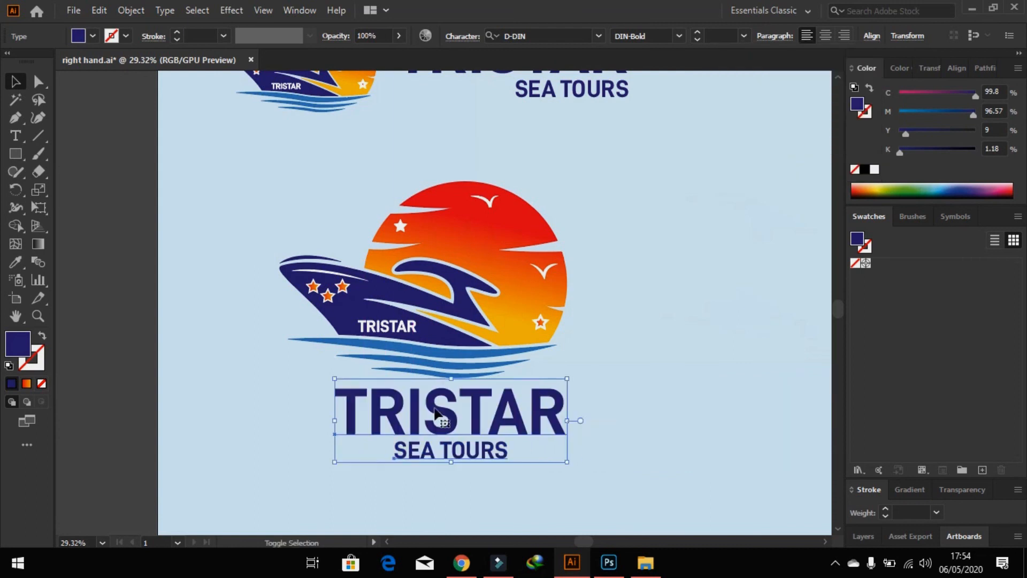
- Convert the two text lines beneath the enlarged boat to outlines and group the lettering
click(623, 350)
drag(385, 495, 372, 483)
key(ctrl+g)
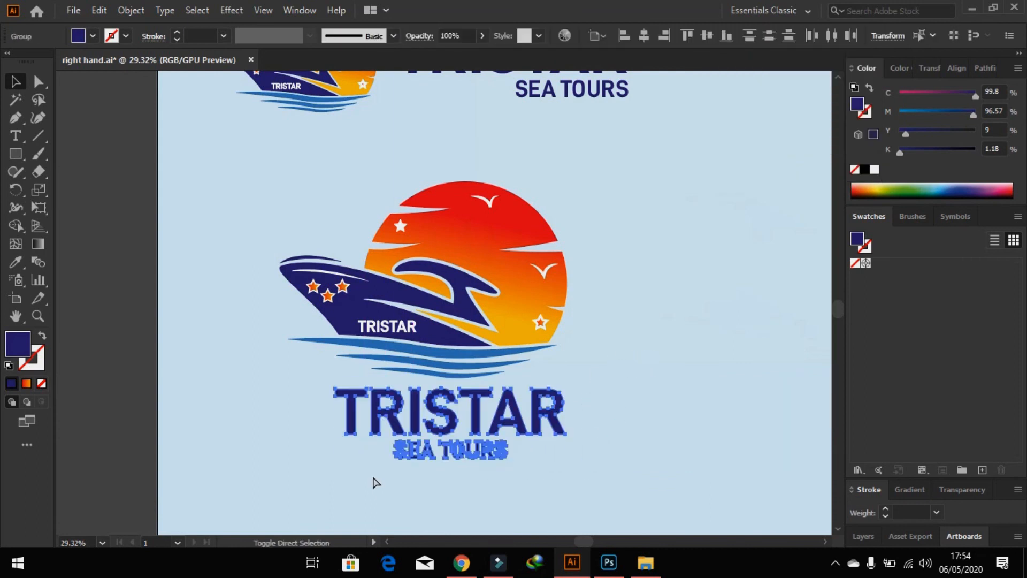
drag(567, 393, 583, 374)
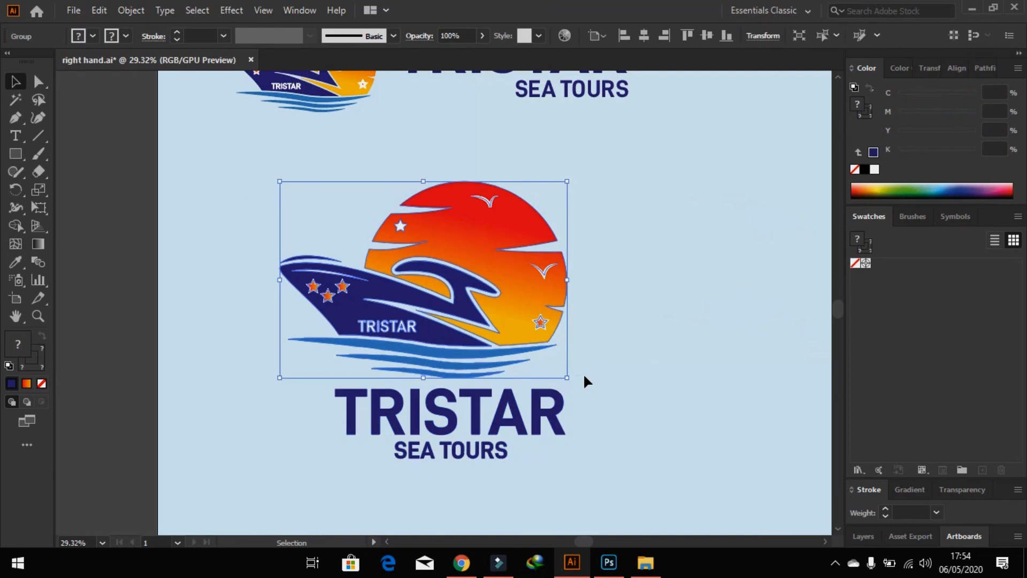
key(ctrl+g)
click(649, 283)
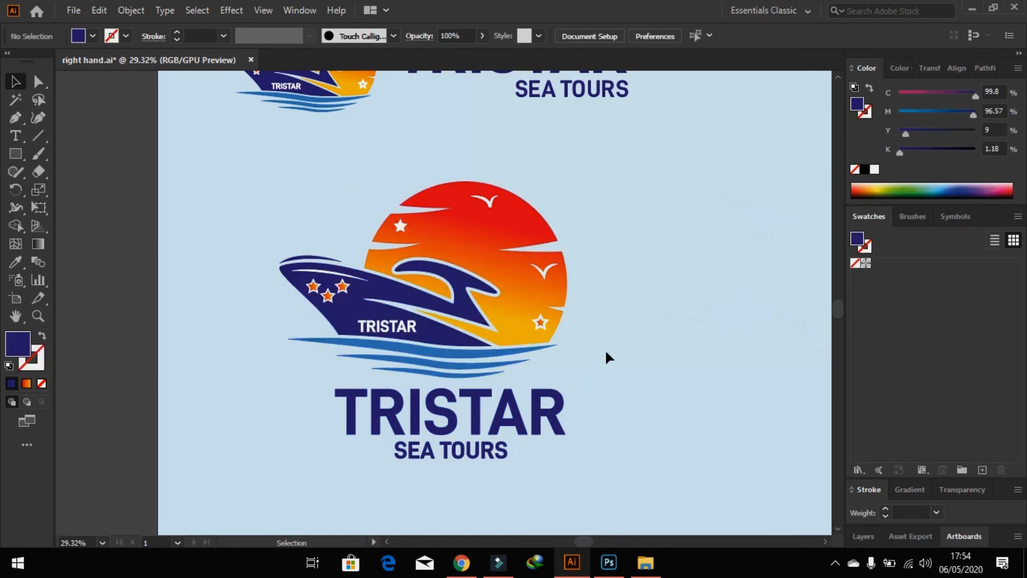
- Centre the outlined lettering and the boat artwork horizontally on each other
drag(541, 345, 381, 354)
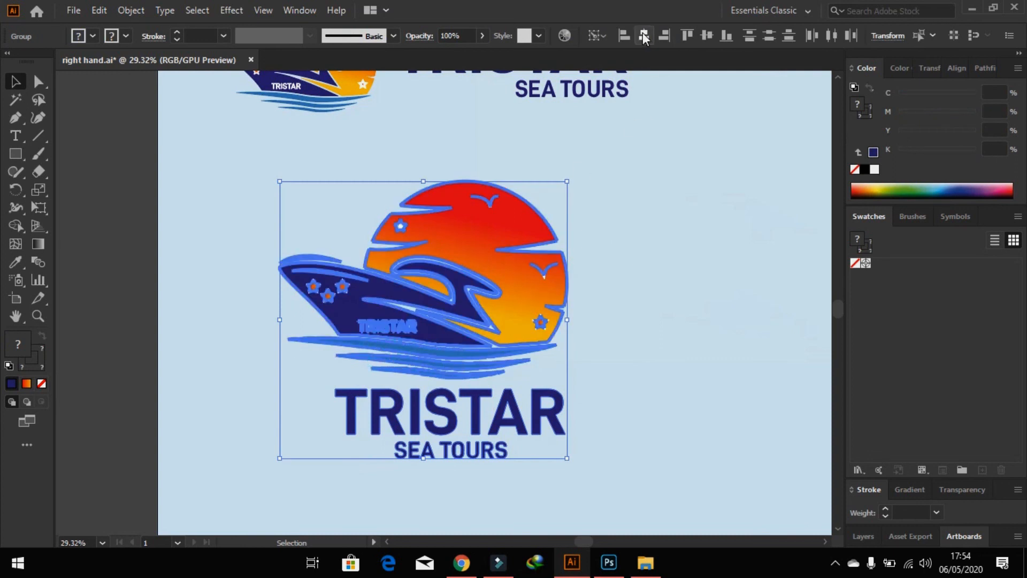
click(644, 37)
click(630, 307)
drag(432, 459, 432, 459)
shift+click(543, 348)
mouse_move(529, 405)
mouse_down()
mouse_move(535, 412)
mouse_move(516, 400)
mouse_up()
key(ctrl+z)
click(597, 371)
- Delete the smaller horizontal version of the logo above the stacked one
drag(617, 264, 549, 346)
drag(589, 217, 152, 92)
key(Delete)
- Enlarge and group the stacked boat-and-lettering logo, and centre it on the artboard both horizontally and vertically
drag(562, 259, 537, 200)
drag(540, 165, 182, 485)
drag(476, 205, 588, 95)
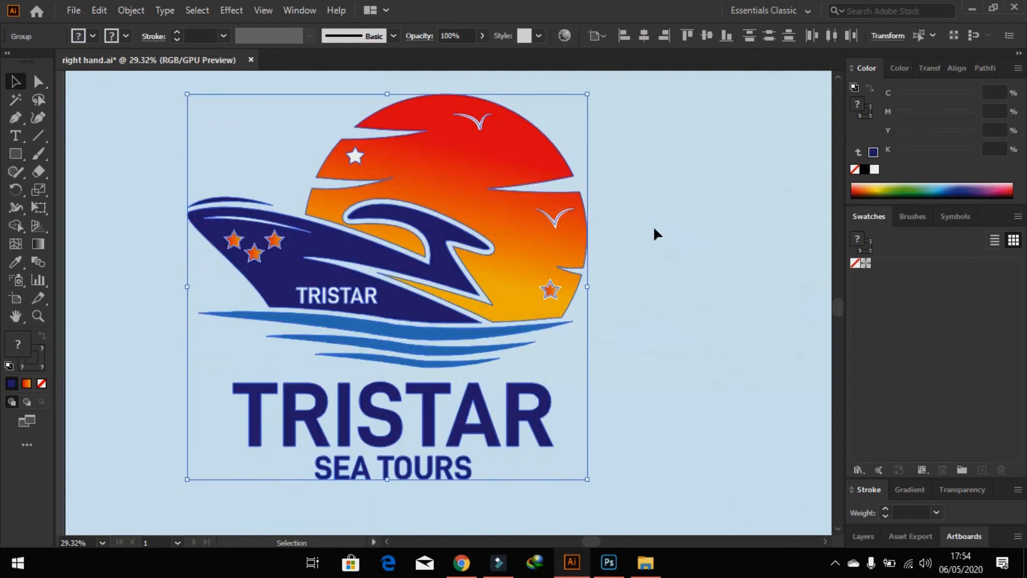
click(649, 34)
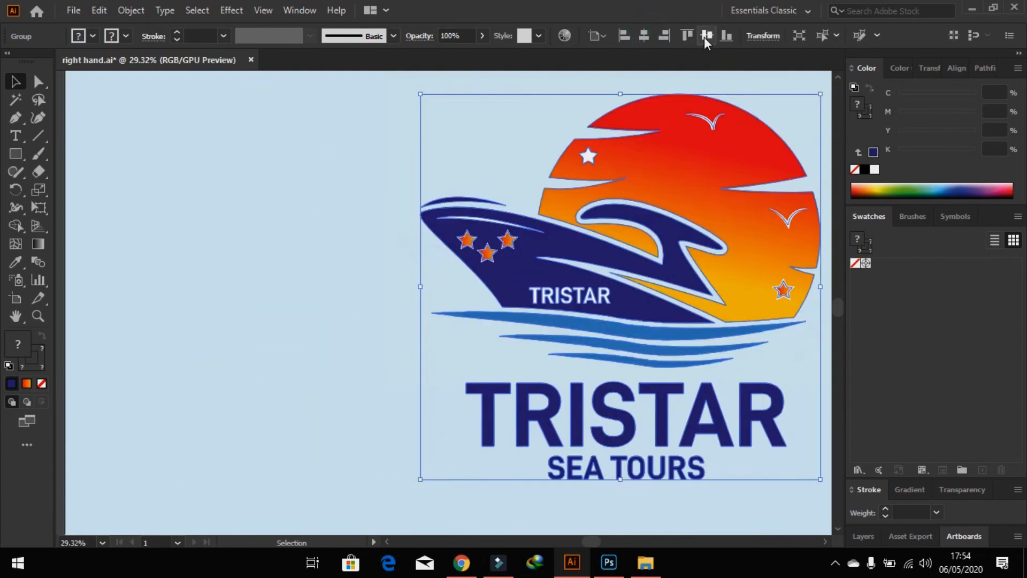
click(705, 37)
click(296, 226)
- Enlarge the stacked logo by about a third to fill most of the artboard's height and recentre it in both directions
key(ctrl+minus)
key(ctrl+minus)
key(ctrl+minus)
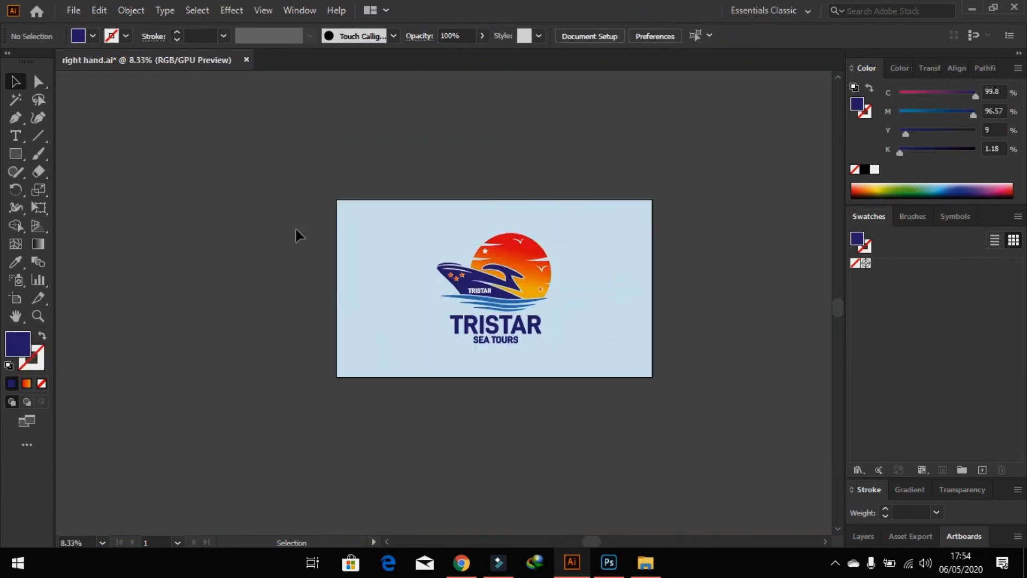
drag(326, 154, 263, 213)
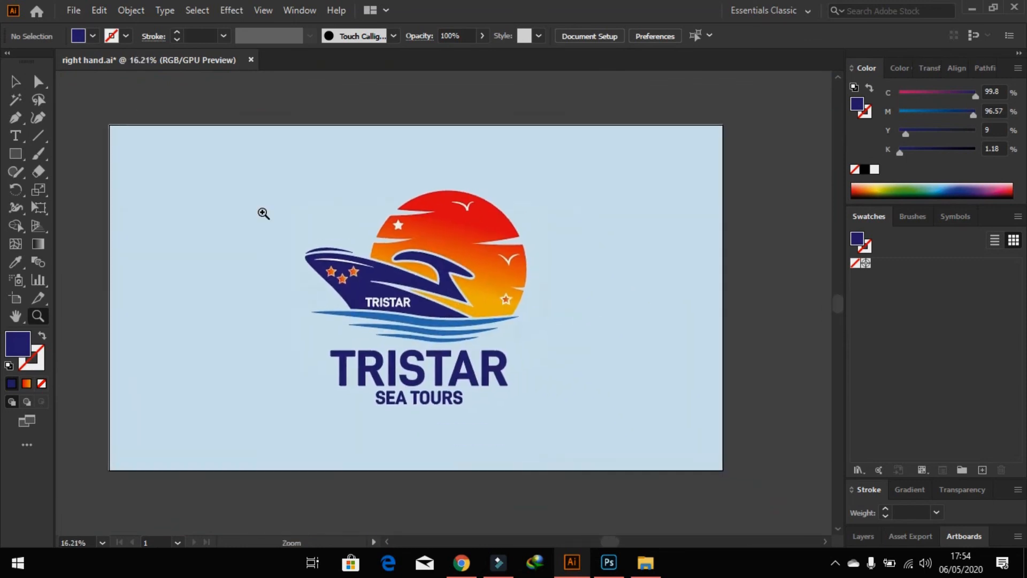
drag(242, 176, 610, 464)
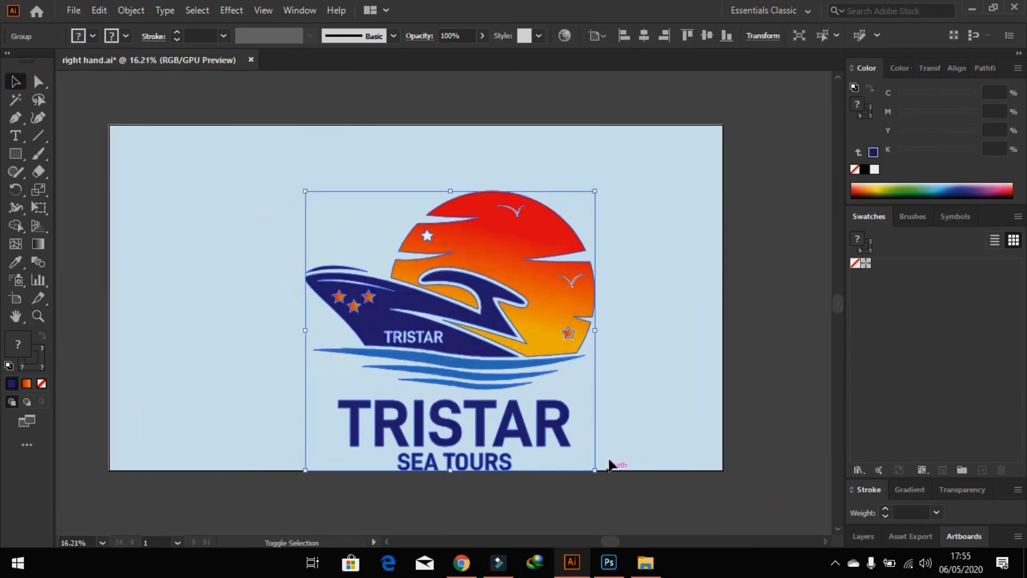
click(643, 36)
click(705, 35)
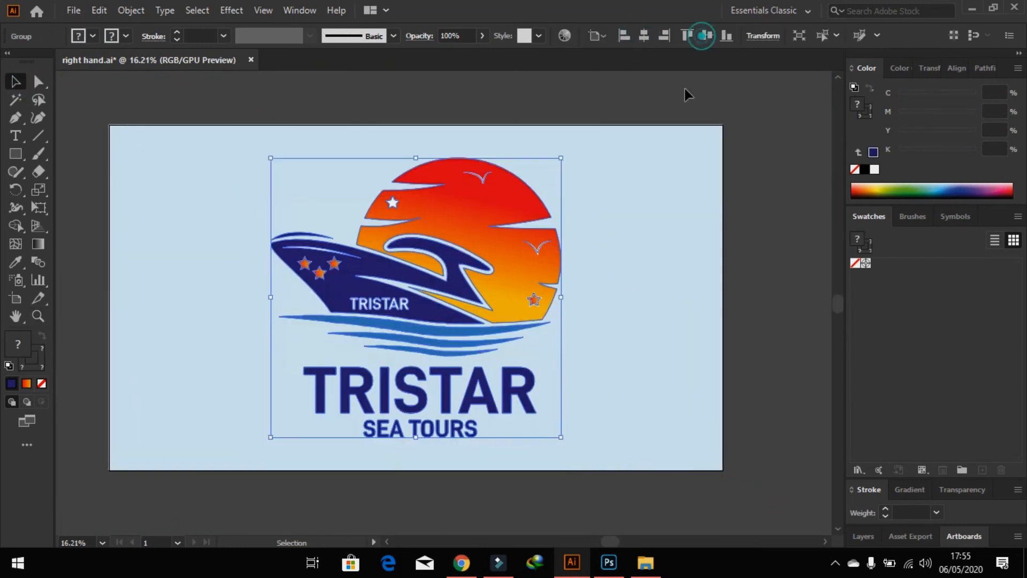
click(607, 120)
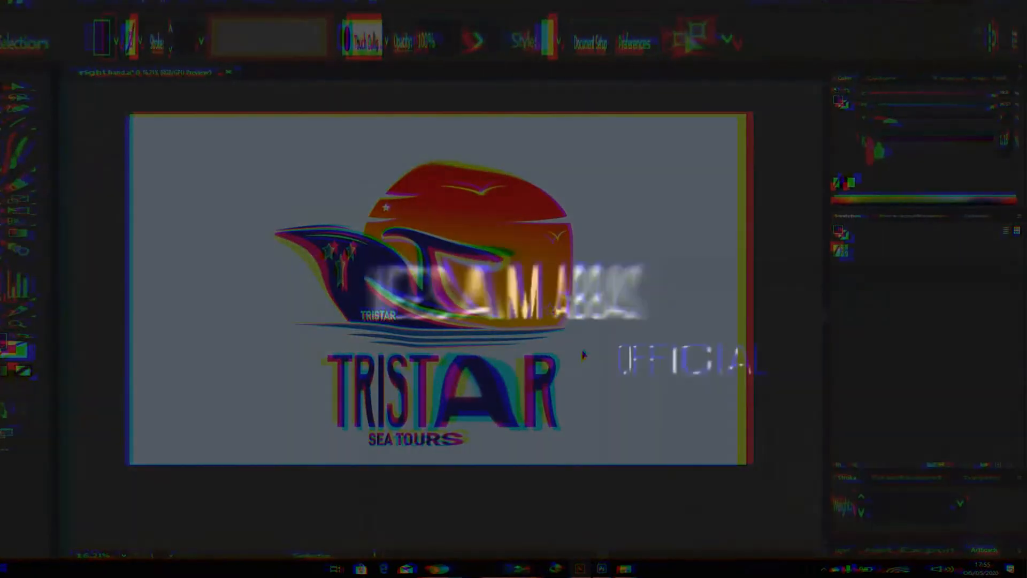